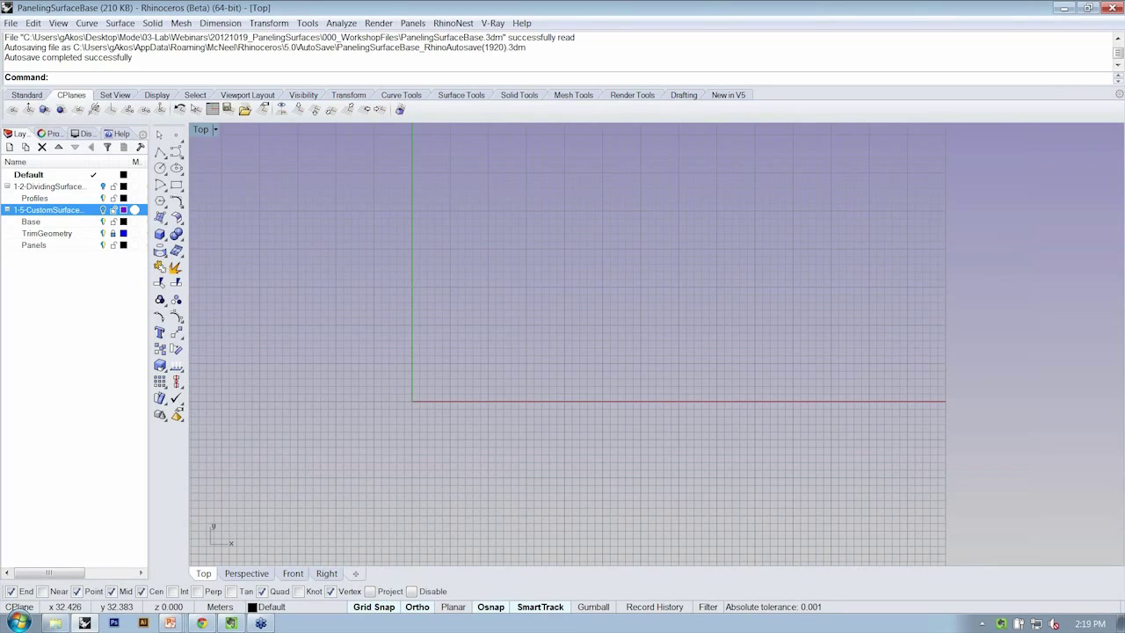
# Launch Grasshopper from Rhino's command line and show Rhino's Standard toolbar.
pyautogui.write('Grasshopper')
pyautogui.press('Return')
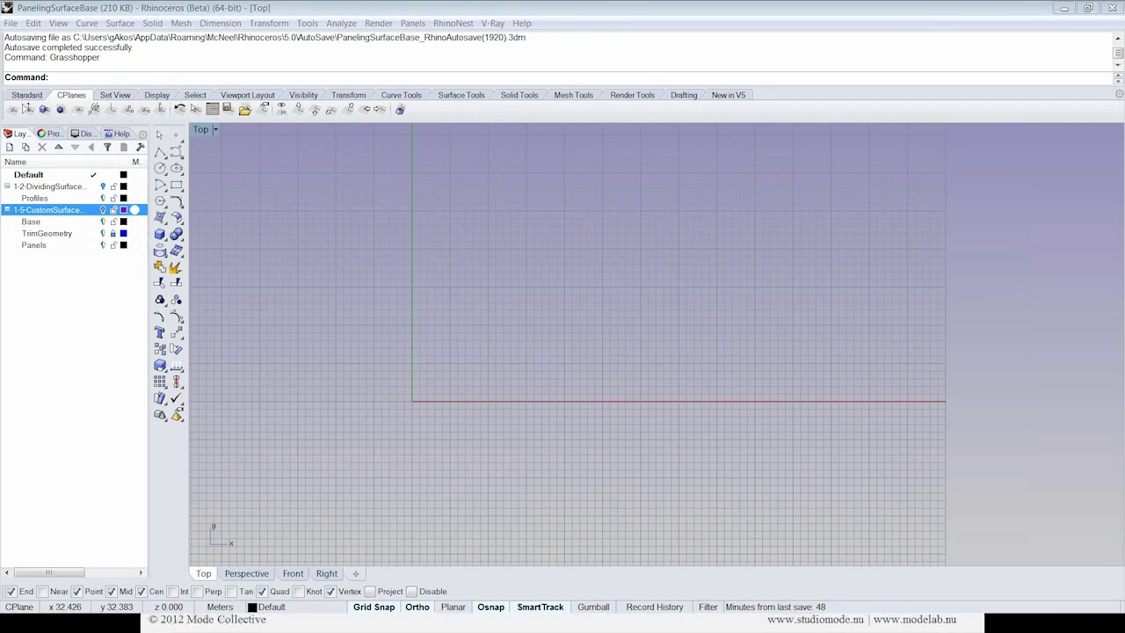
pyautogui.click(26, 95)
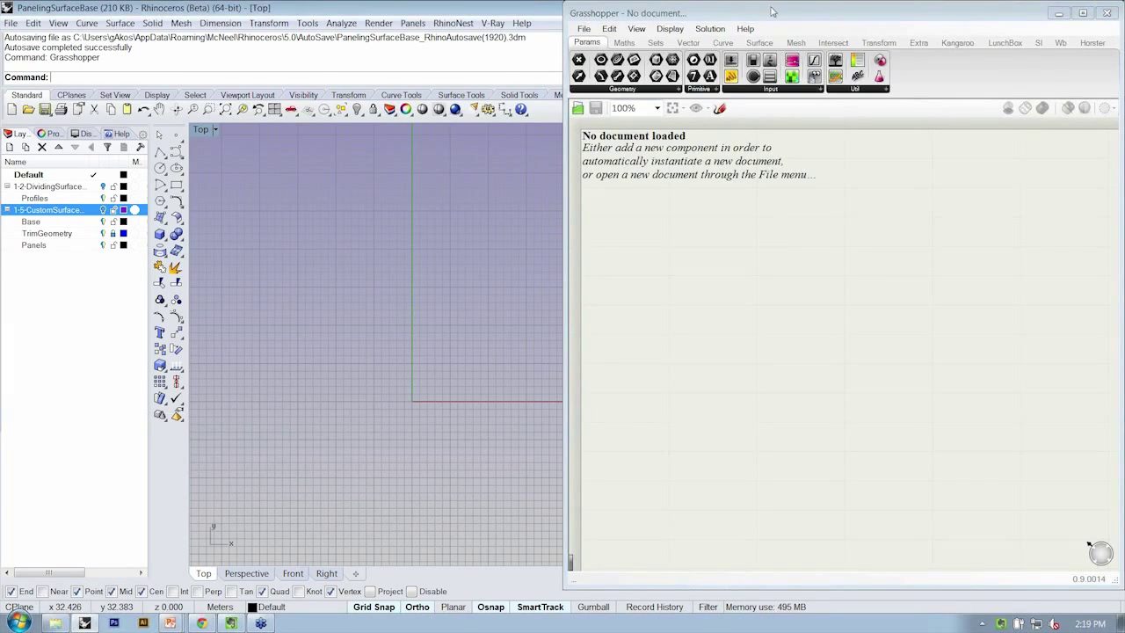
# Restore the Rhino window, stretch Grasshopper to full screen height, and recentre the Top view.
pyautogui.doubleClick(488, 7)
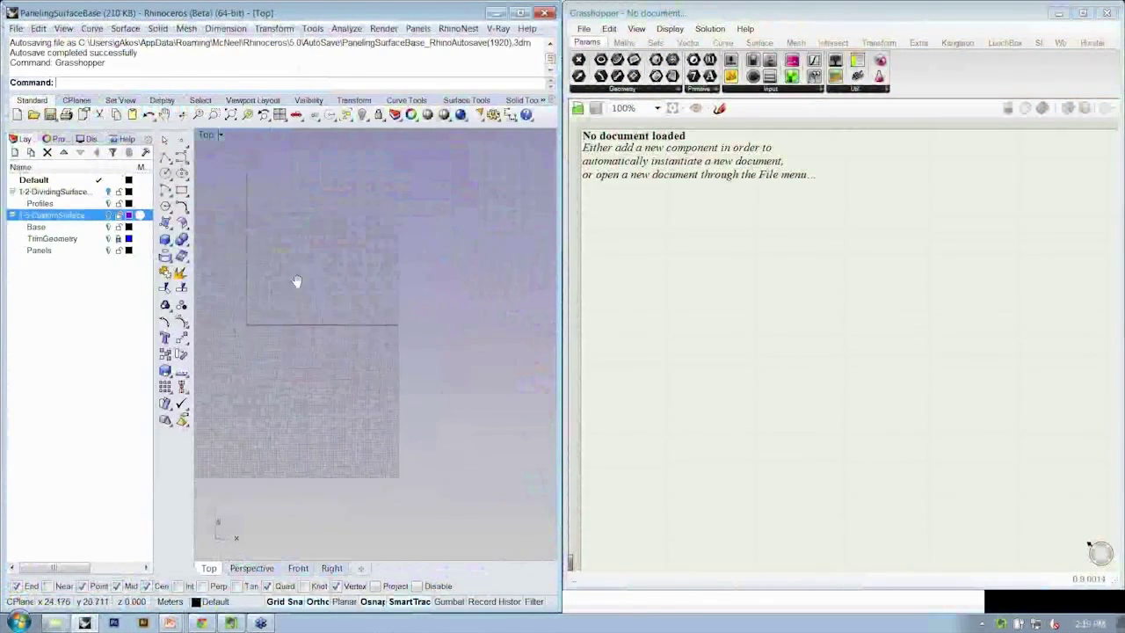
pyautogui.moveTo(625, 585); pyautogui.dragTo(629, 626)
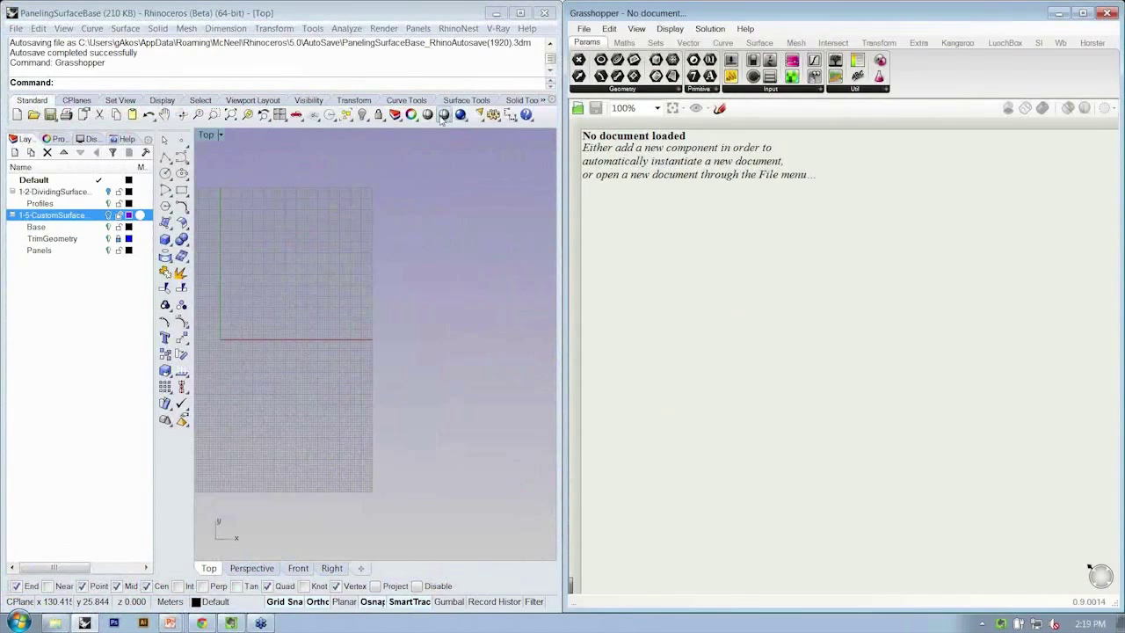
pyautogui.moveTo(290, 234); pyautogui.dragTo(338, 263, button='right')
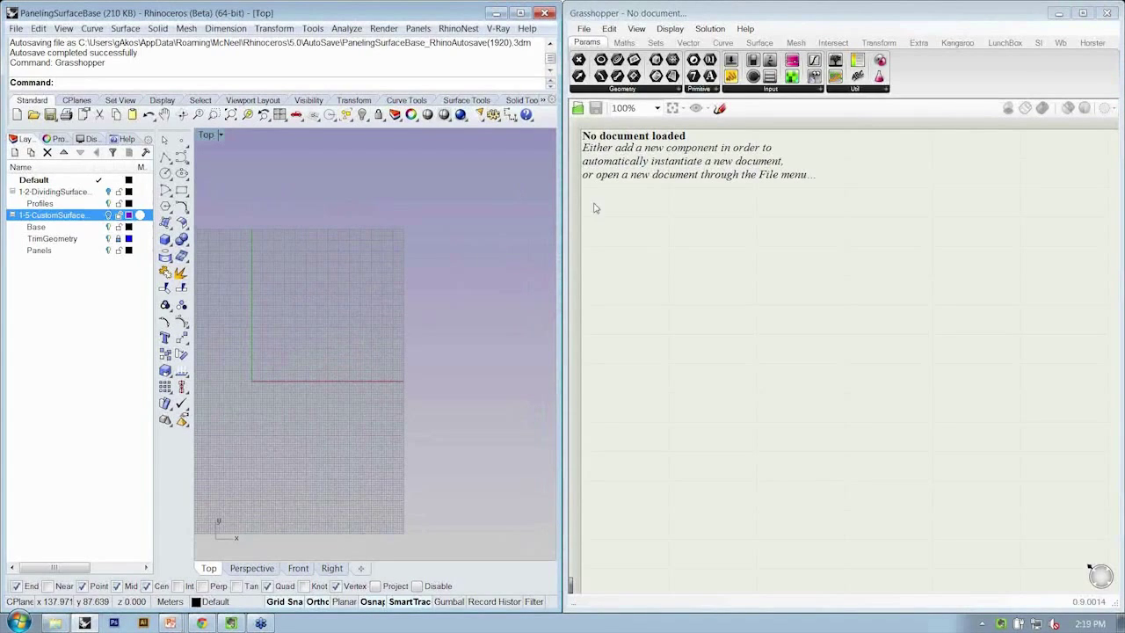
pyautogui.click(644, 253)
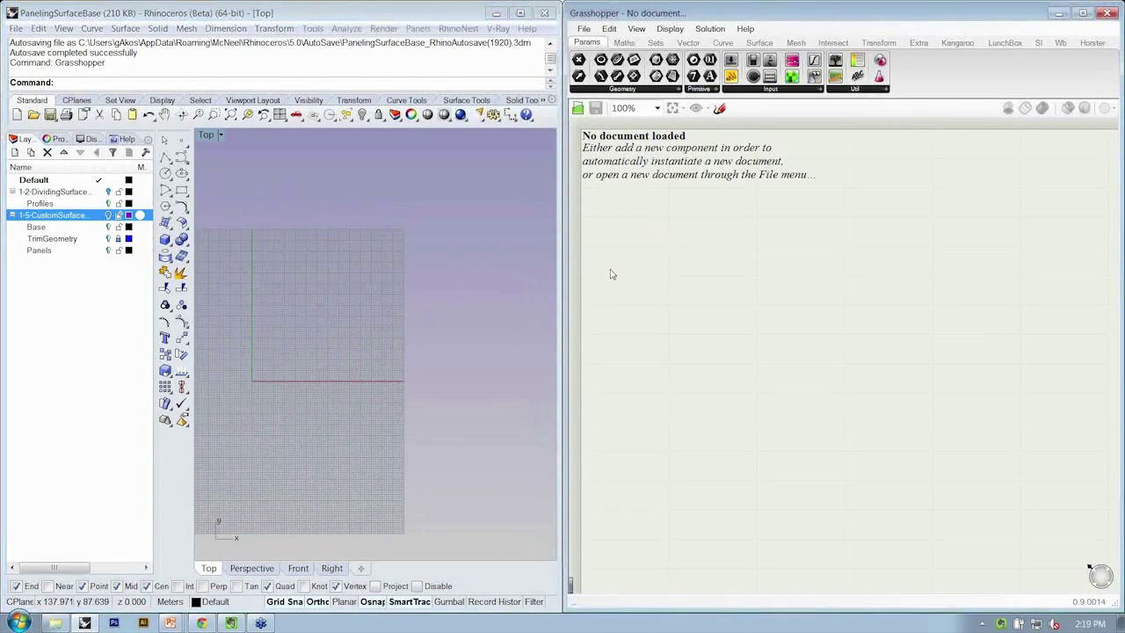
# Open the 1-0_IntroToSurfaceGeometry definition from Grasshopper's File menu.
pyautogui.click(584, 28)
pyautogui.click(622, 58)
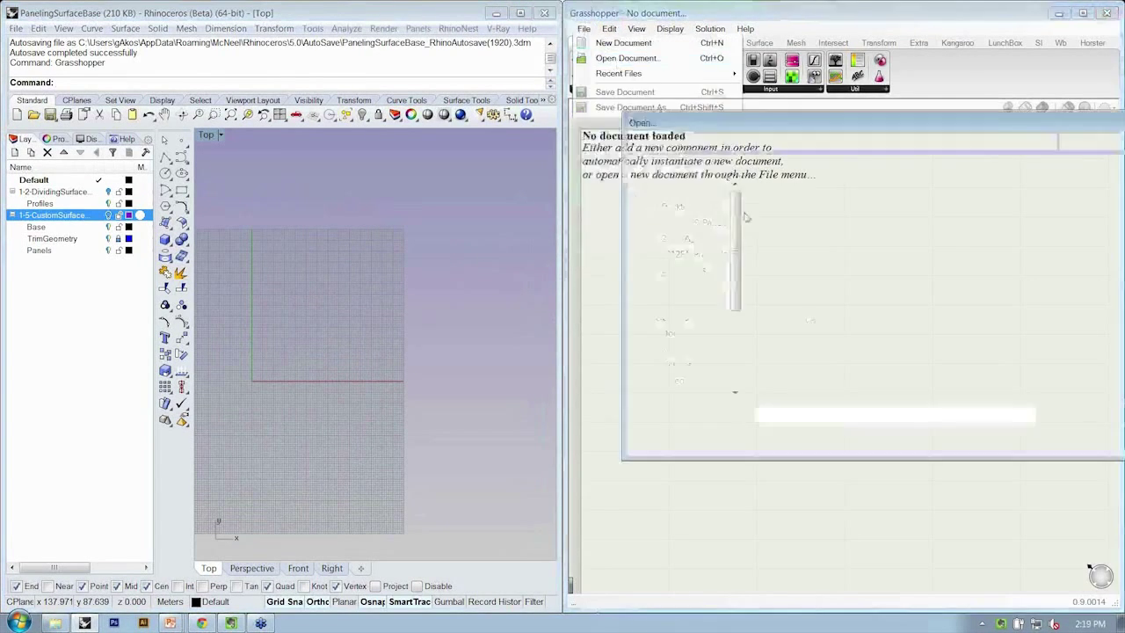
pyautogui.click(785, 211)
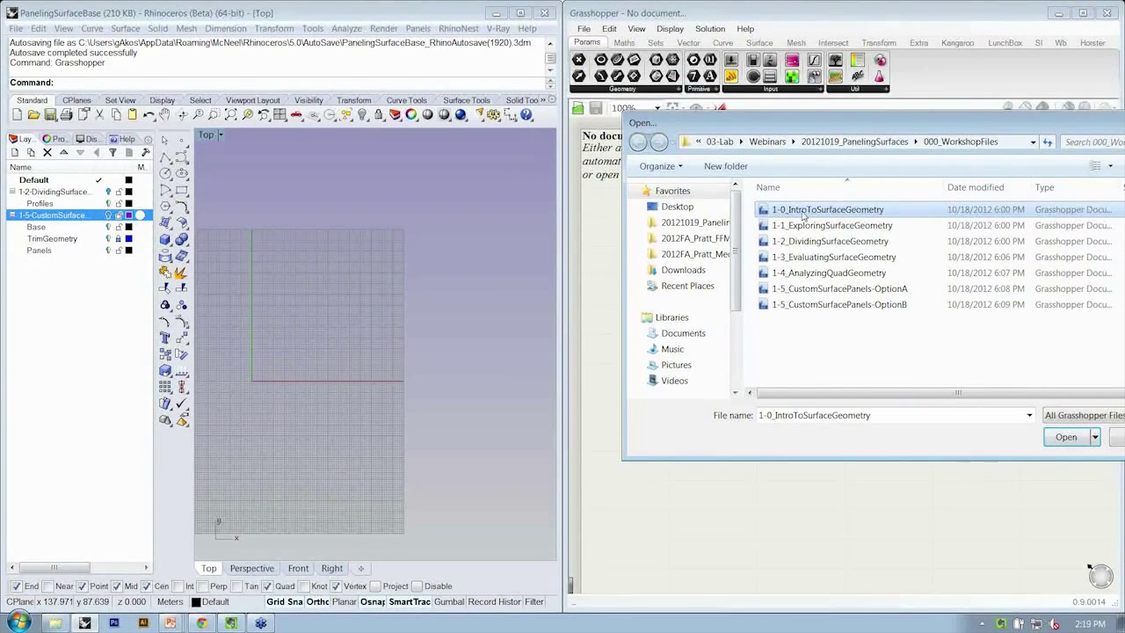
pyautogui.click(1054, 438)
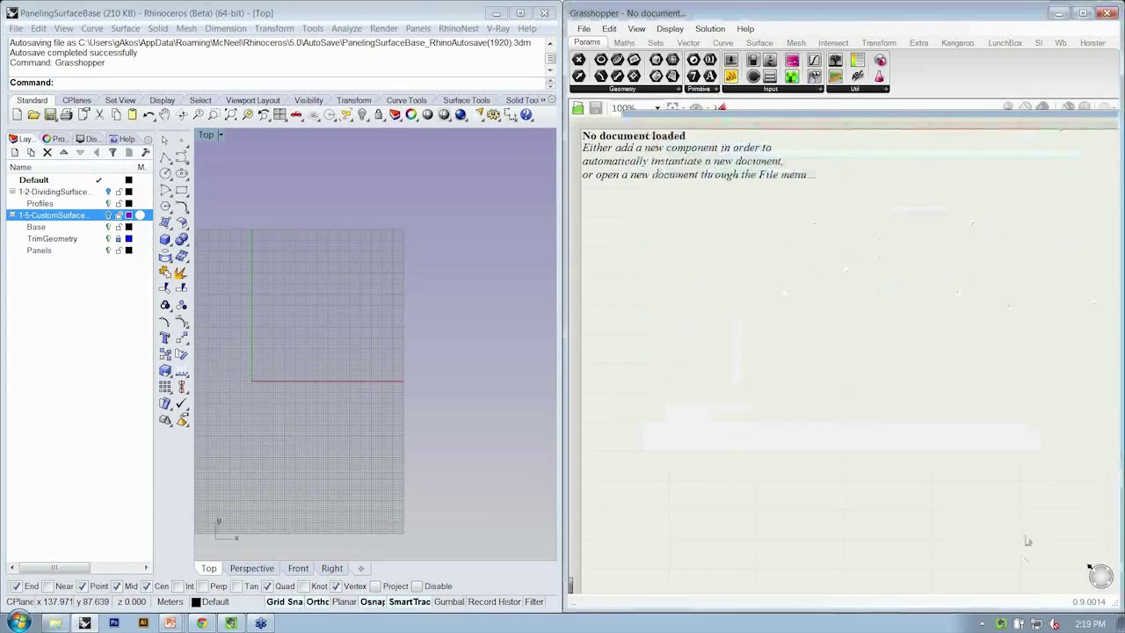
pyautogui.scroll(5, 391, 395)
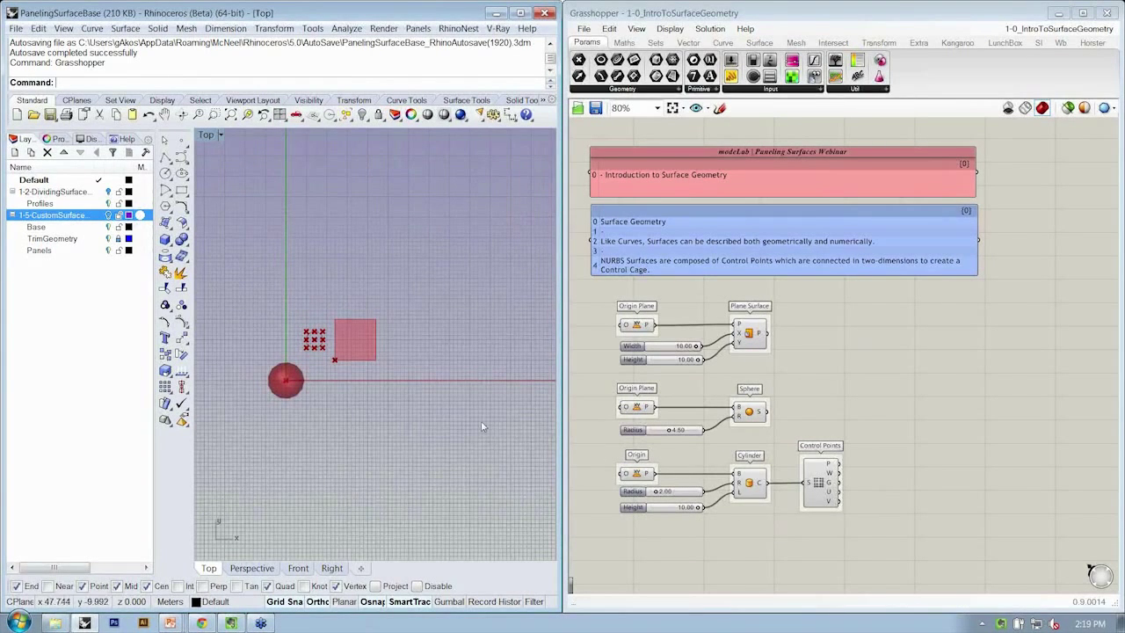
# Maximize Rhino's Perspective viewport and orbit to see the plane surface, sphere and cylinder in 3D.
pyautogui.scroll(-3, 397, 389)
pyautogui.doubleClick(209, 135)
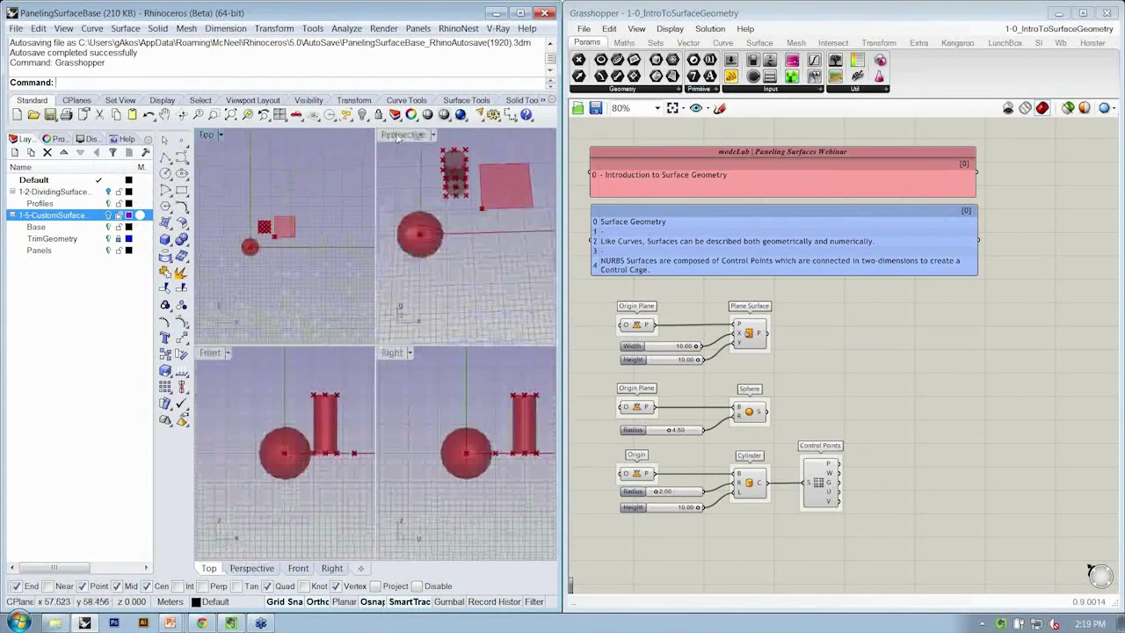
pyautogui.doubleClick(395, 134)
pyautogui.moveTo(387, 290); pyautogui.dragTo(285, 199, button='right')
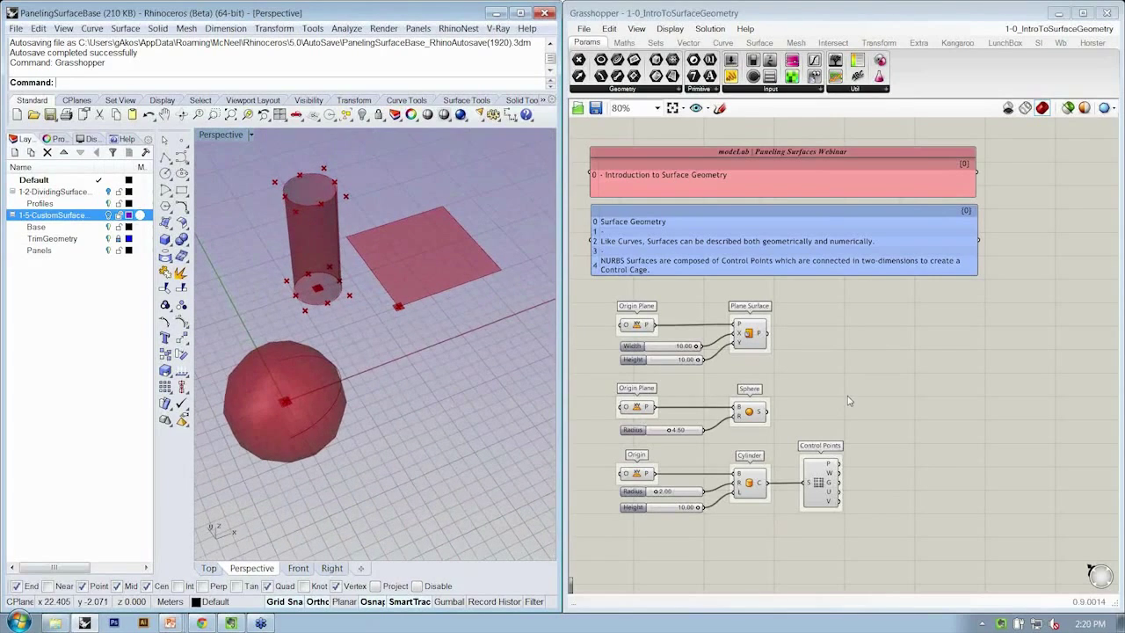
pyautogui.scroll(-2, 841, 326)
# Window-select all twelve components on the Grasshopper canvas.
pyautogui.scroll(2, 855, 363)
pyautogui.moveTo(808, 341); pyautogui.dragTo(811, 341, button='right')
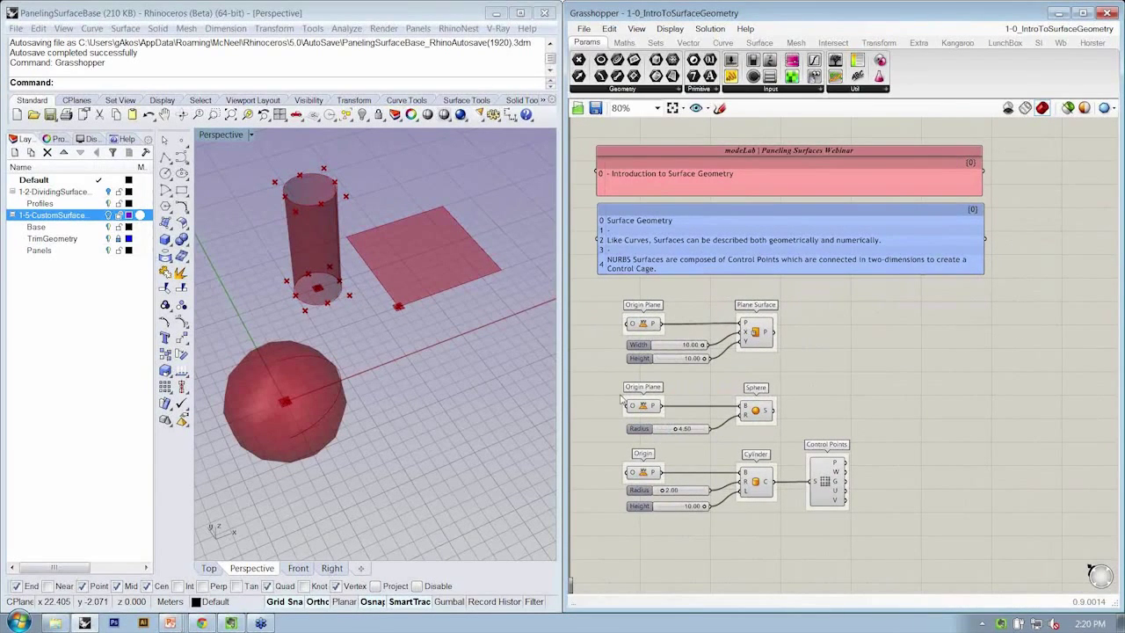
pyautogui.moveTo(955, 301); pyautogui.dragTo(595, 579)
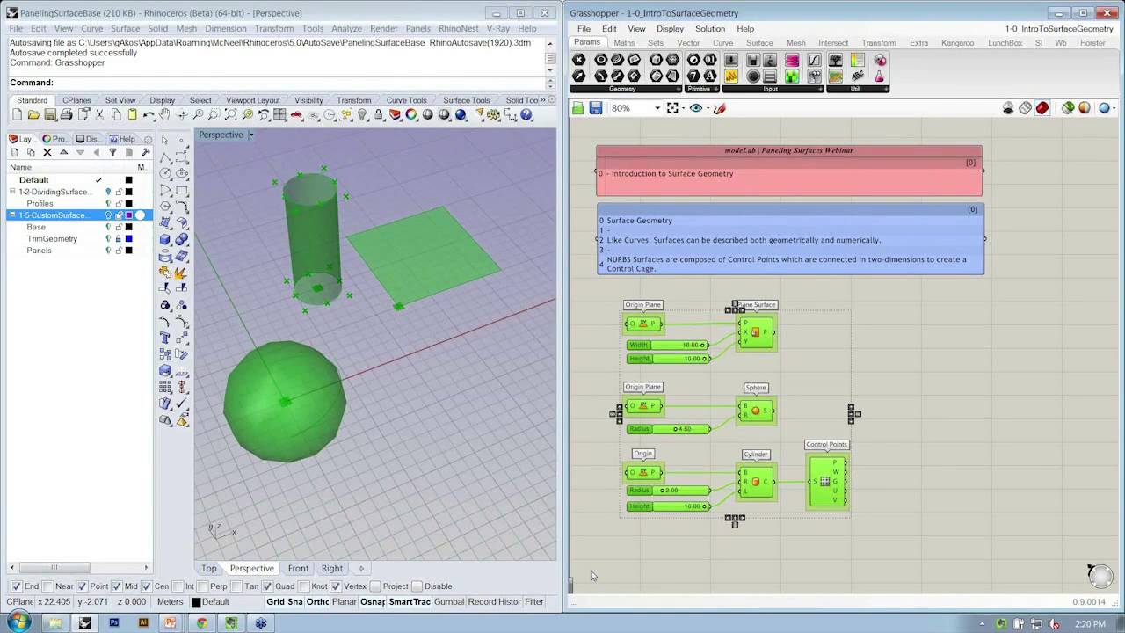
# Delete the selected components and save the definition as 1-0_IntroToSurfaceGeometry-W.
pyautogui.press('Delete')
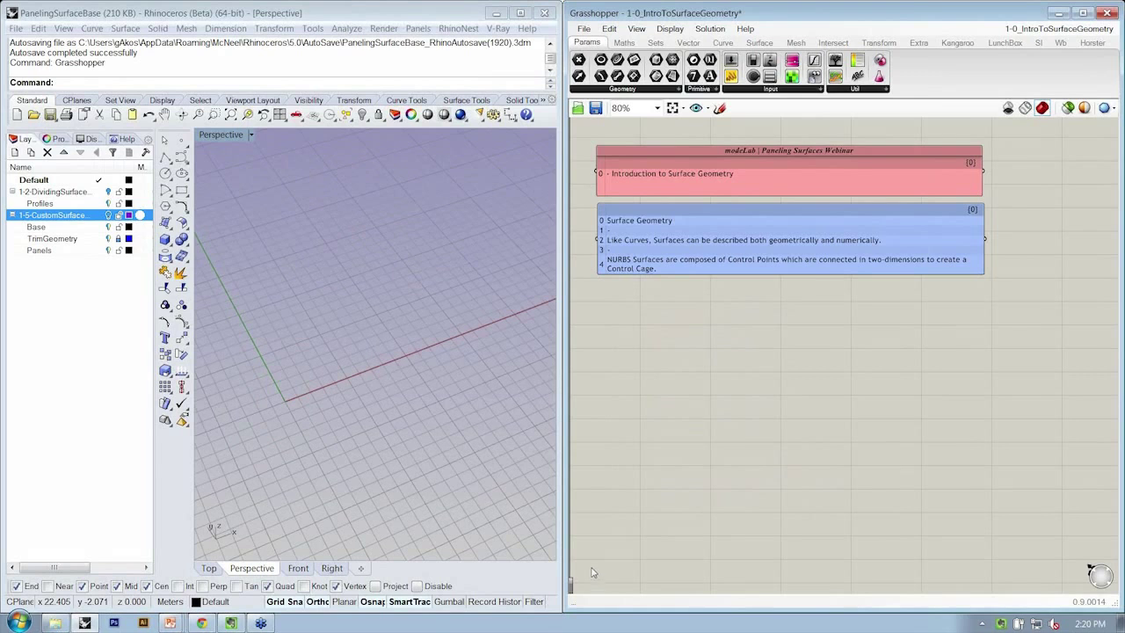
pyautogui.click(584, 28)
pyautogui.click(626, 106)
pyautogui.click(851, 386)
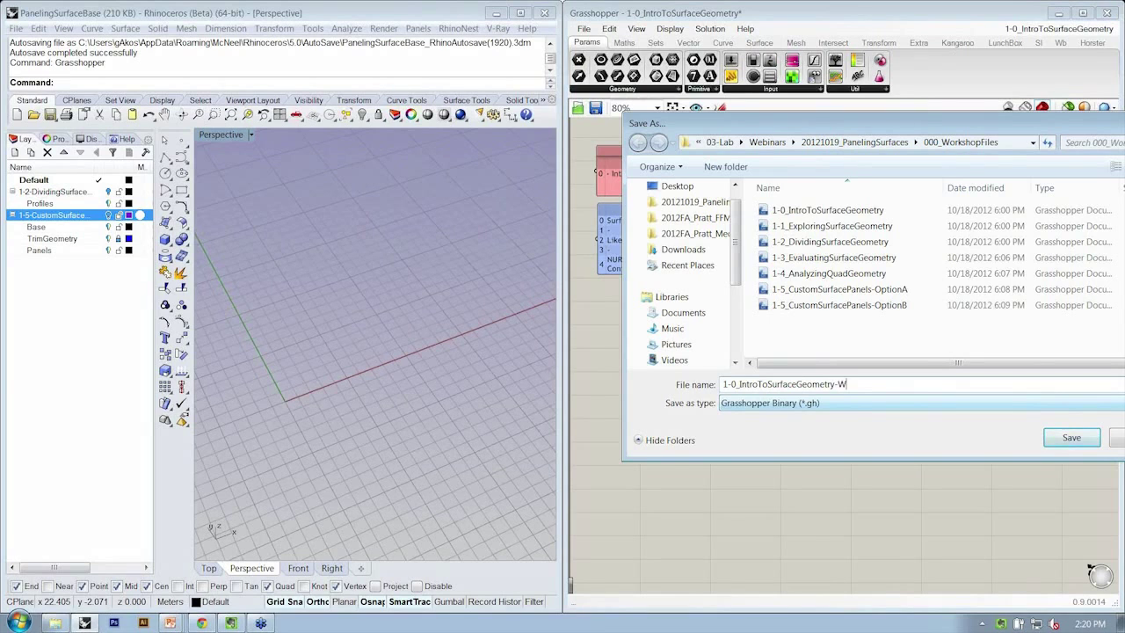
pyautogui.press('Return')
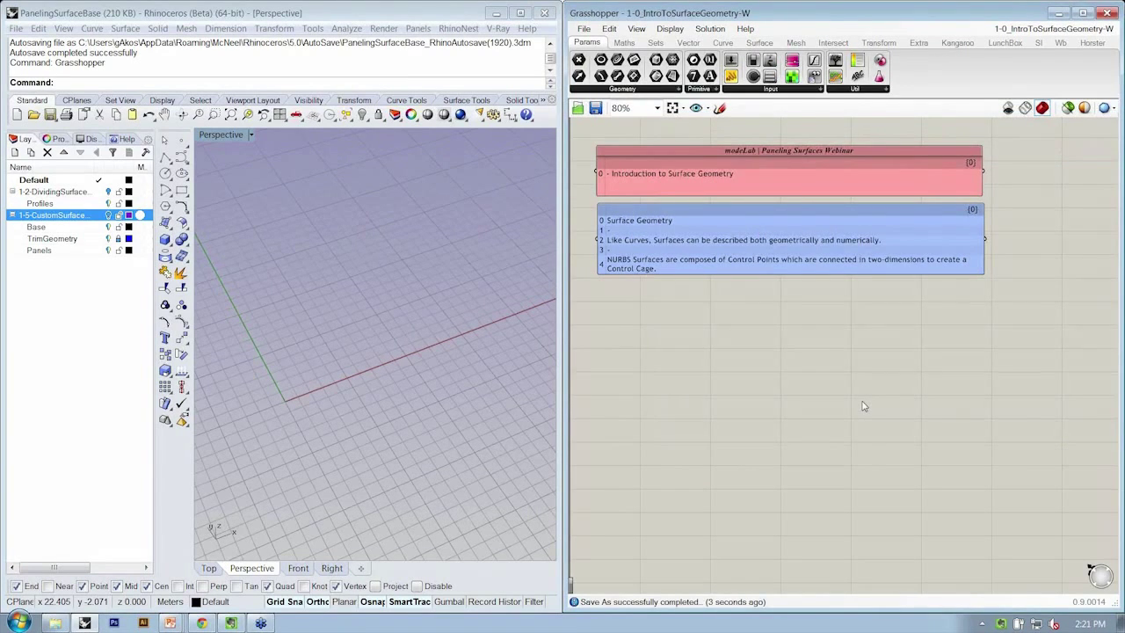
# Expand the Surface tab's Primitive panel to list boxes, plane surfaces, cylinders and spheres.
pyautogui.moveTo(404, 312); pyautogui.dragTo(432, 305, button='right')
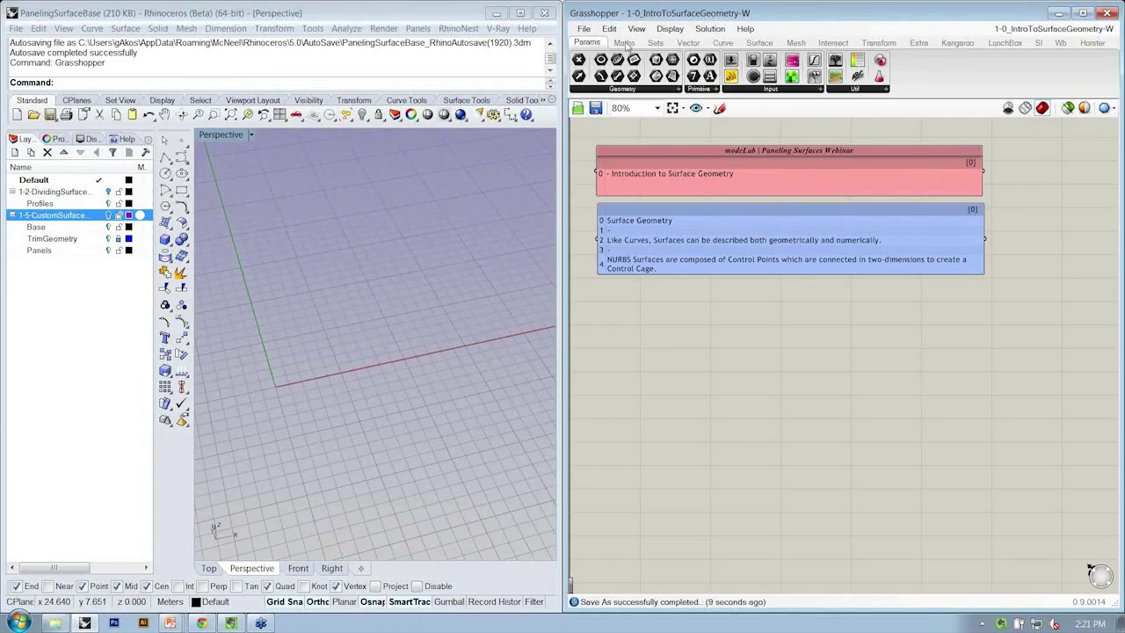
pyautogui.click(760, 44)
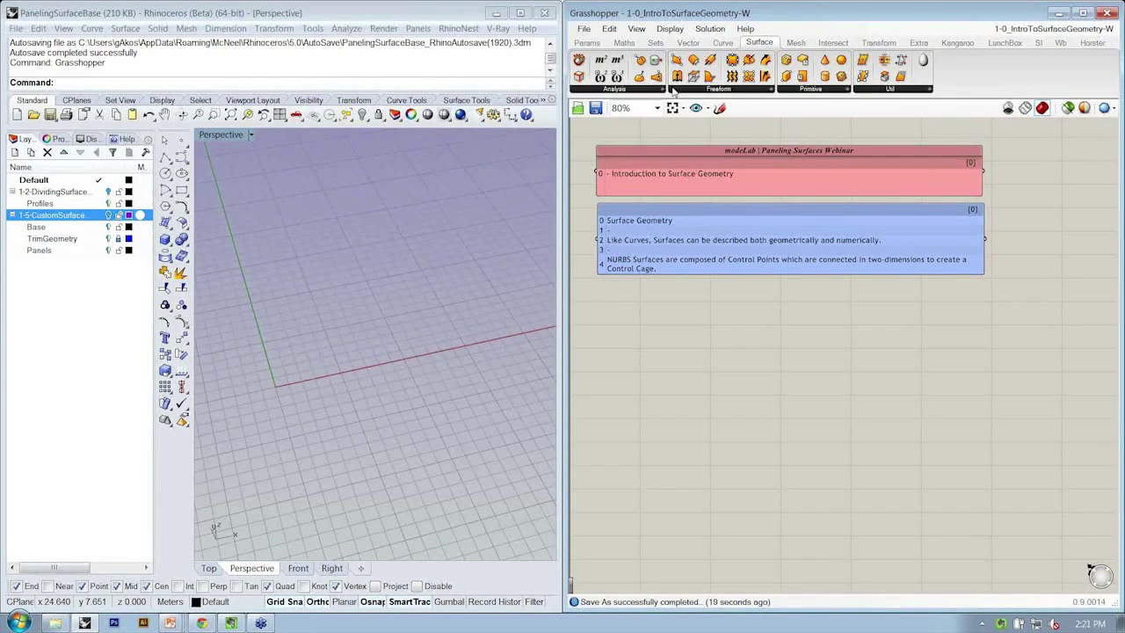
pyautogui.moveTo(747, 302); pyautogui.dragTo(735, 283, button='right')
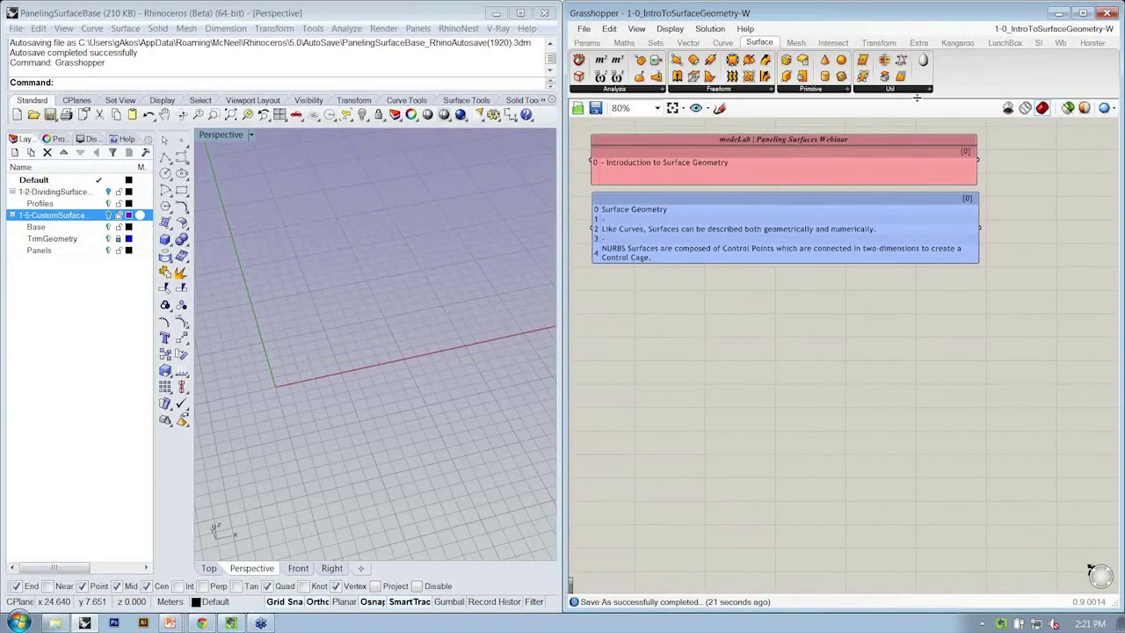
pyautogui.click(846, 94)
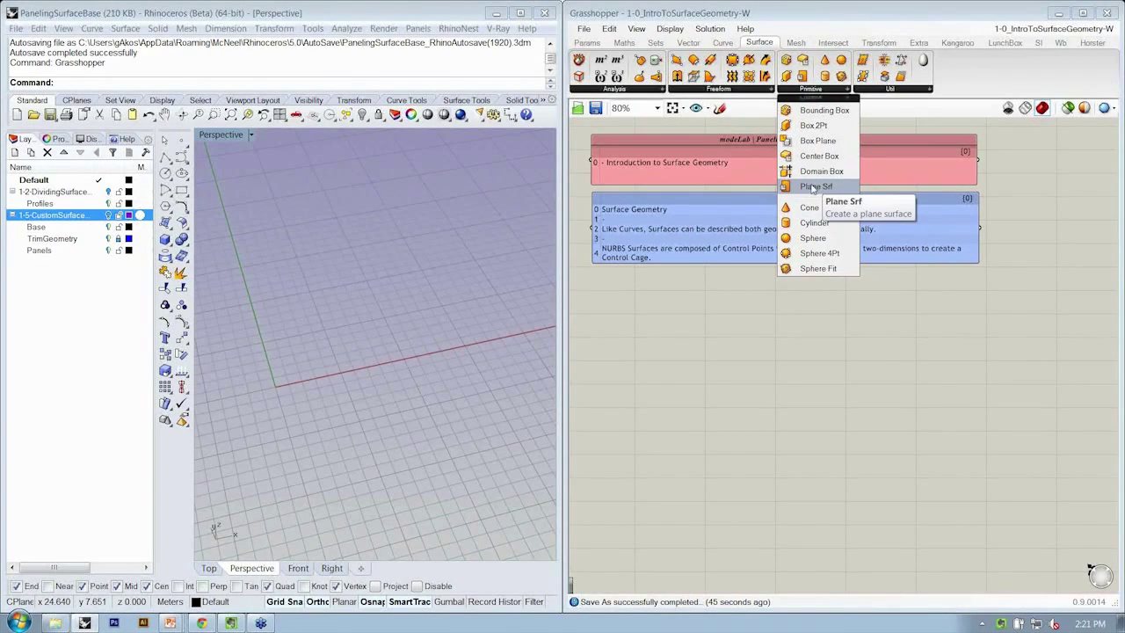
# Place Plane Srf and Cylinder components from the Primitive list onto the canvas.
pyautogui.click(813, 187)
pyautogui.click(784, 320)
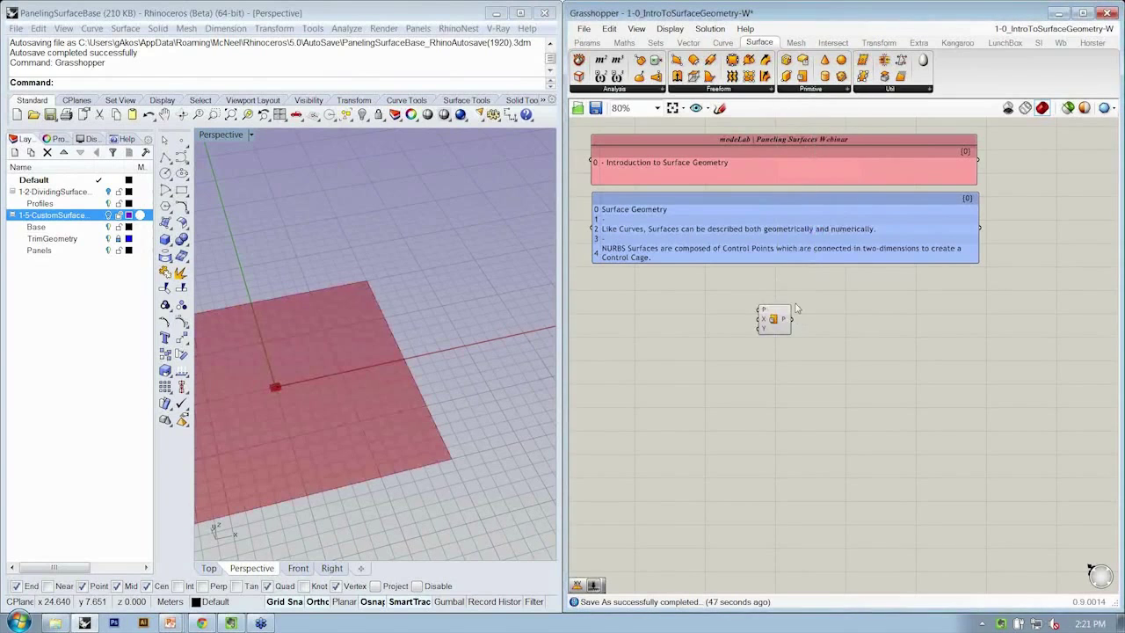
pyautogui.click(819, 89)
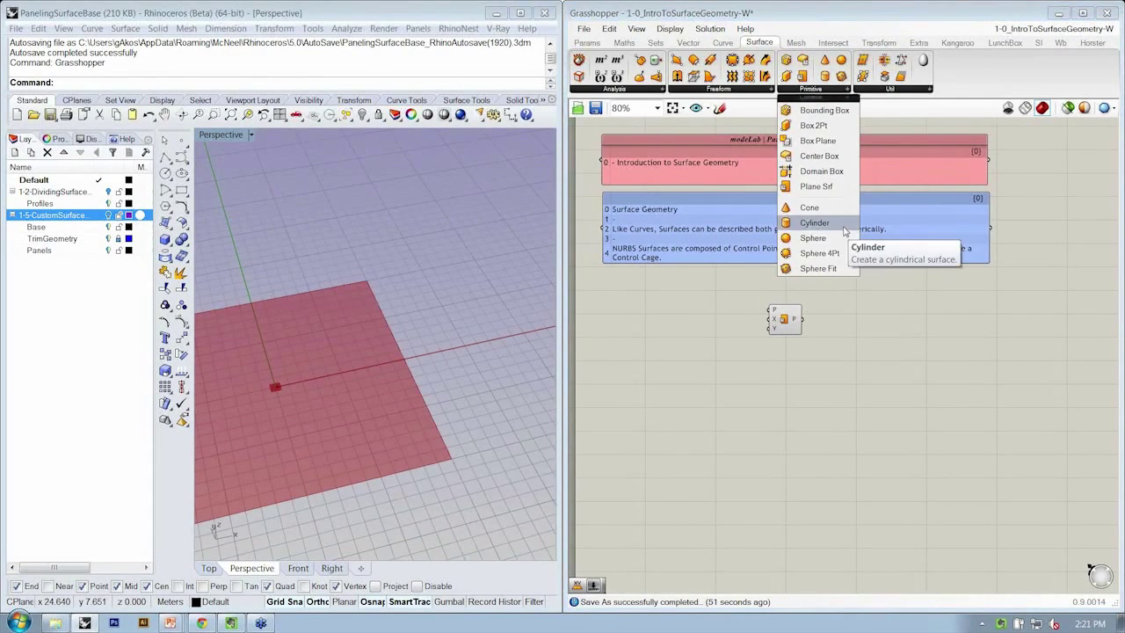
pyautogui.click(844, 230)
pyautogui.click(785, 373)
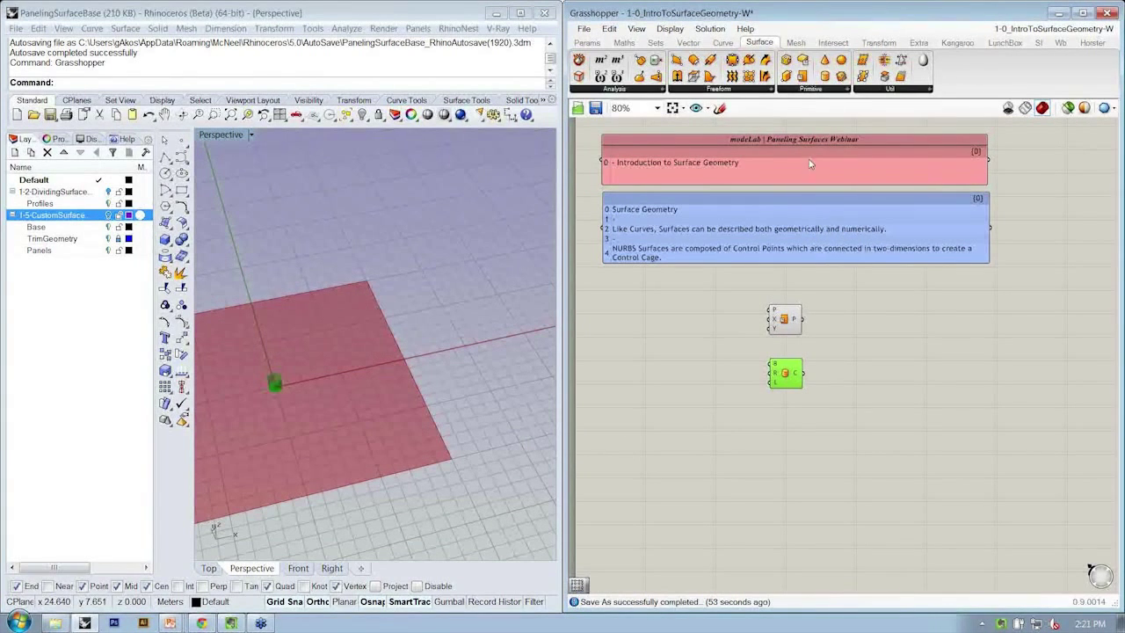
# Add a Sphere below the Cylinder, orbit the Rhino view and zoom the canvas to 125%.
pyautogui.click(813, 89)
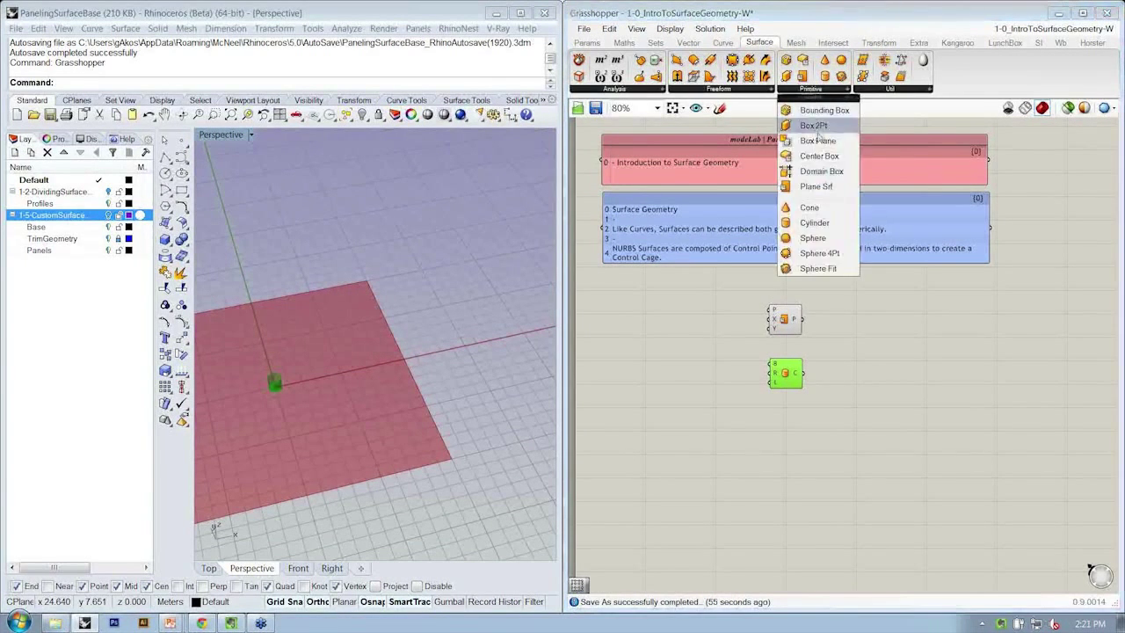
pyautogui.click(848, 259)
pyautogui.click(778, 431)
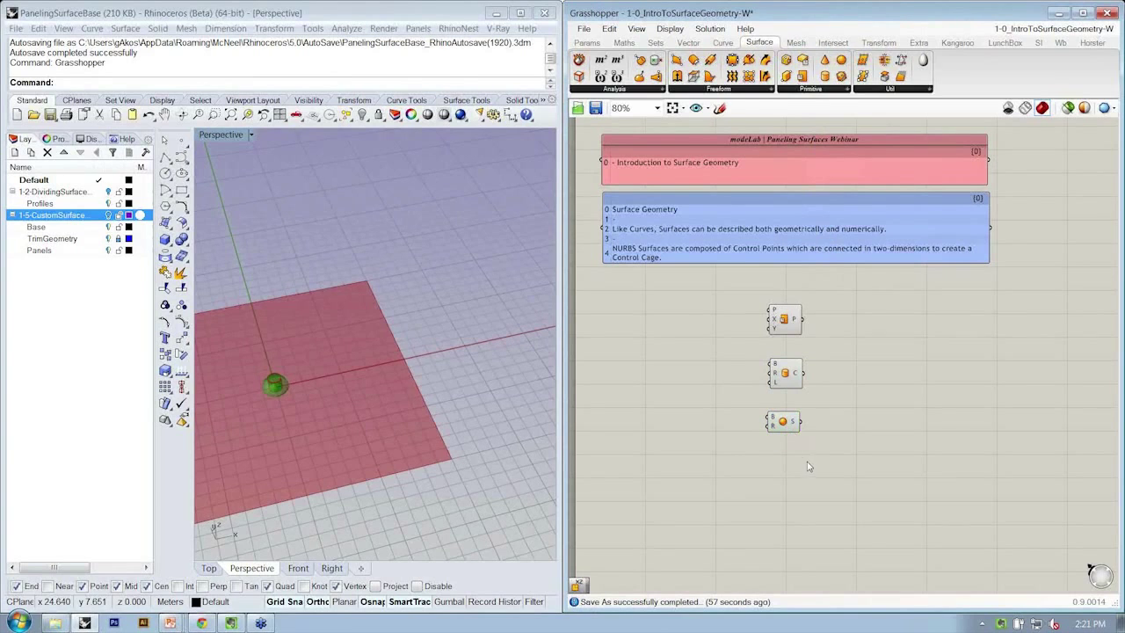
pyautogui.moveTo(804, 452); pyautogui.dragTo(787, 304)
pyautogui.click(813, 391)
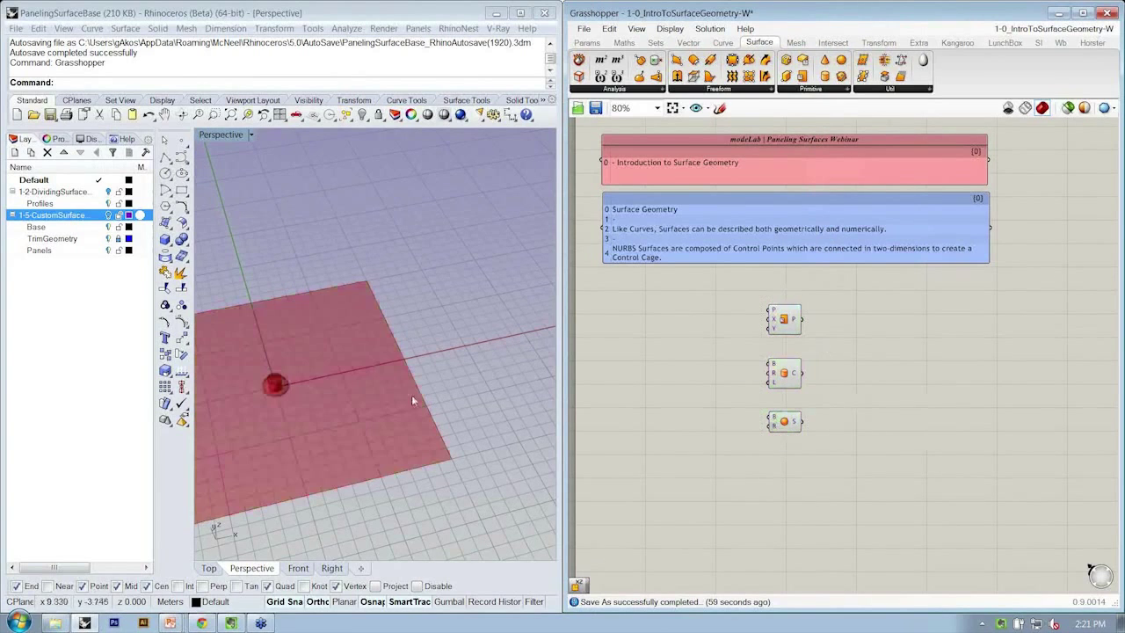
pyautogui.moveTo(400, 380); pyautogui.dragTo(350, 395, button='right')
pyautogui.scroll(4, 350, 396)
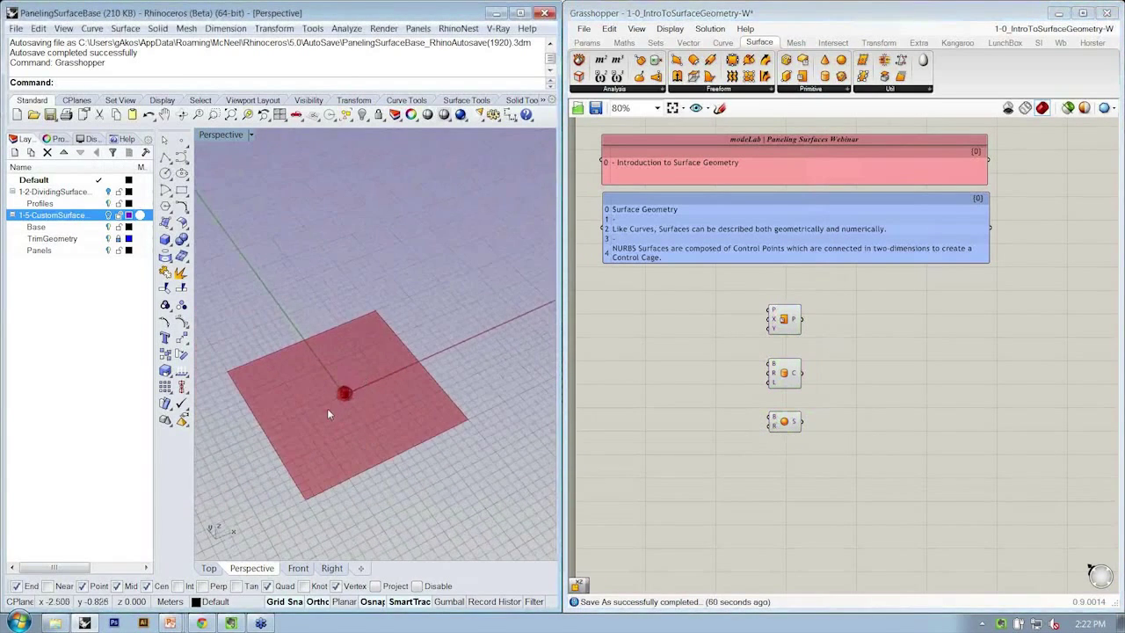
pyautogui.scroll(2, 320, 407)
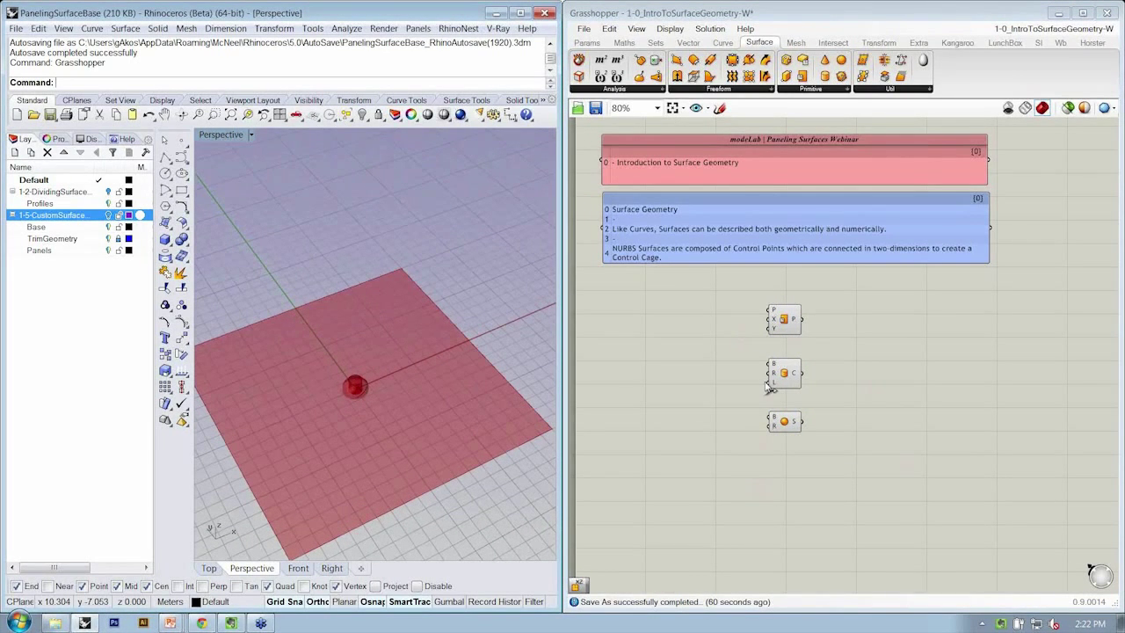
pyautogui.moveTo(735, 330)
pyautogui.mouseDown(button='right')
pyautogui.moveTo(748, 322)
pyautogui.moveTo(744, 334)
pyautogui.mouseUp(button='right')
pyautogui.moveTo(854, 327); pyautogui.dragTo(795, 368, button='right')
pyautogui.scroll(3, 607, 396)
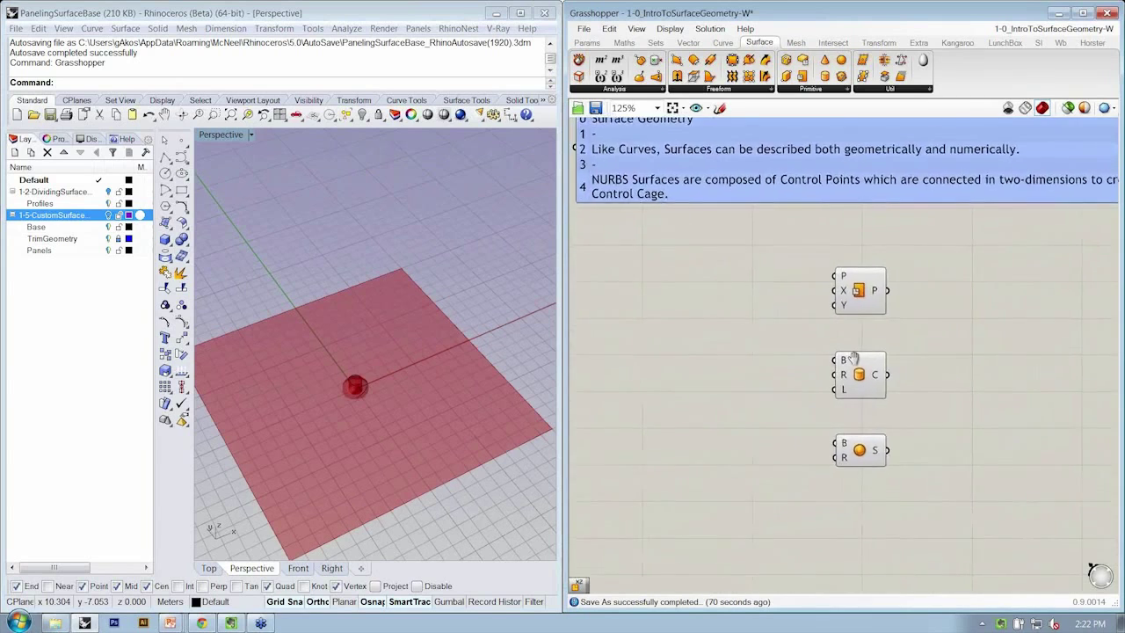
pyautogui.click(912, 245)
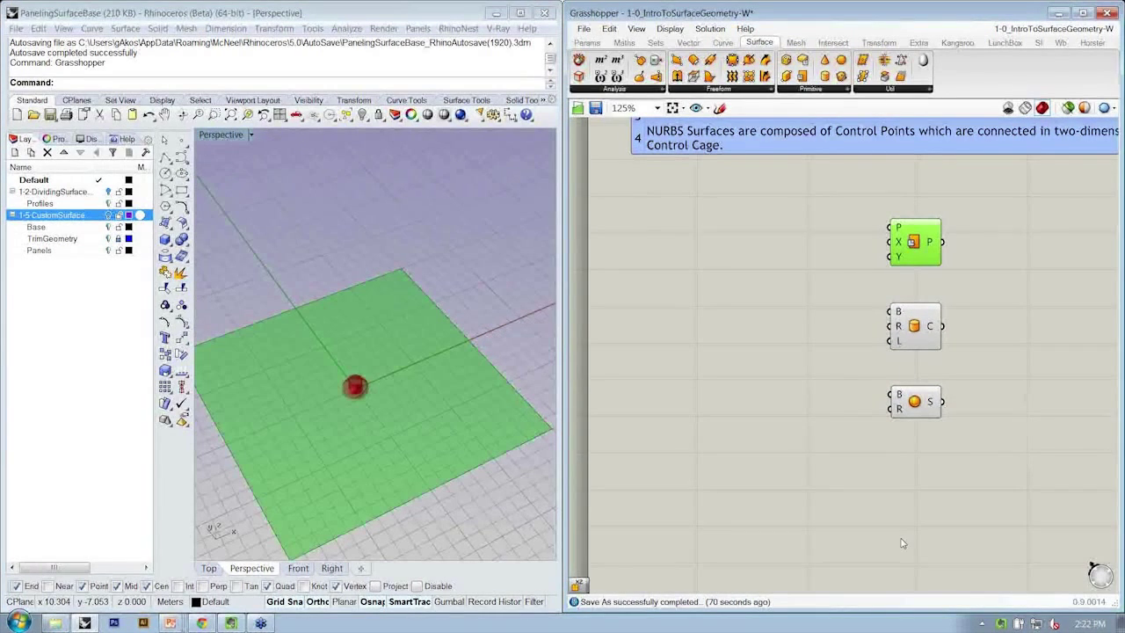
pyautogui.click(914, 328)
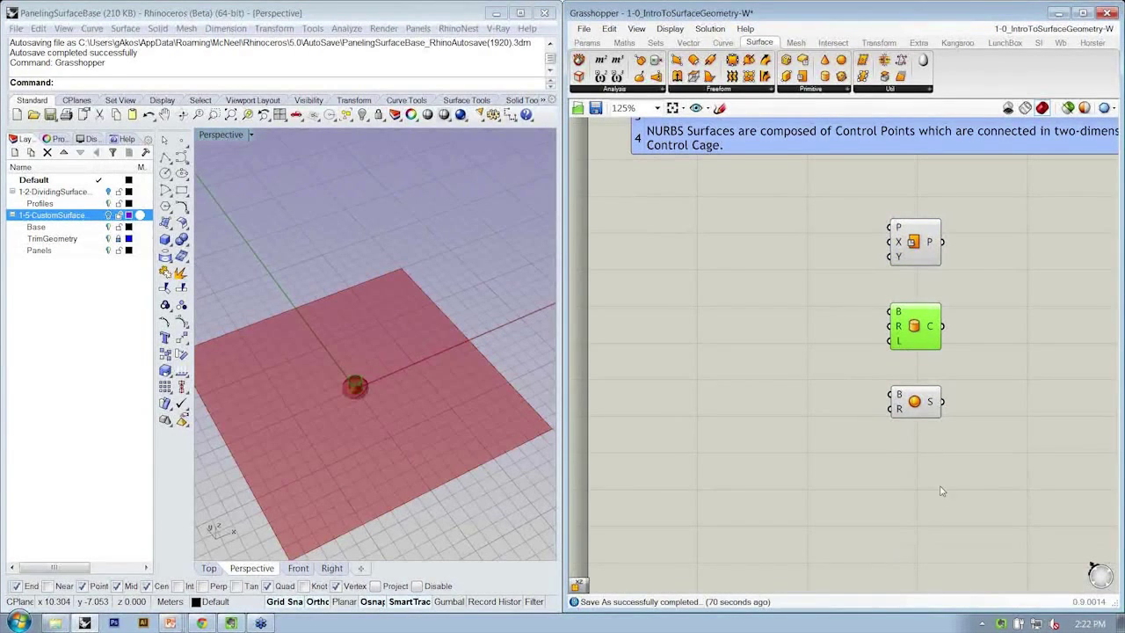
pyautogui.click(925, 406)
pyautogui.scroll(5, 367, 371)
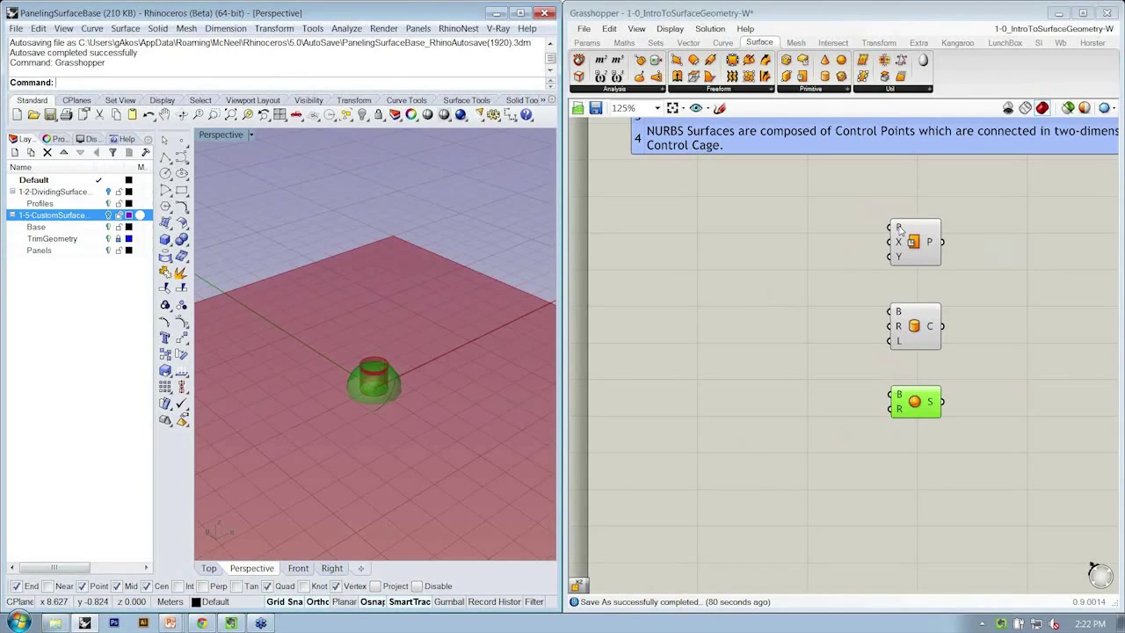
pyautogui.moveTo(898, 230)
pyautogui.moveTo(901, 229)
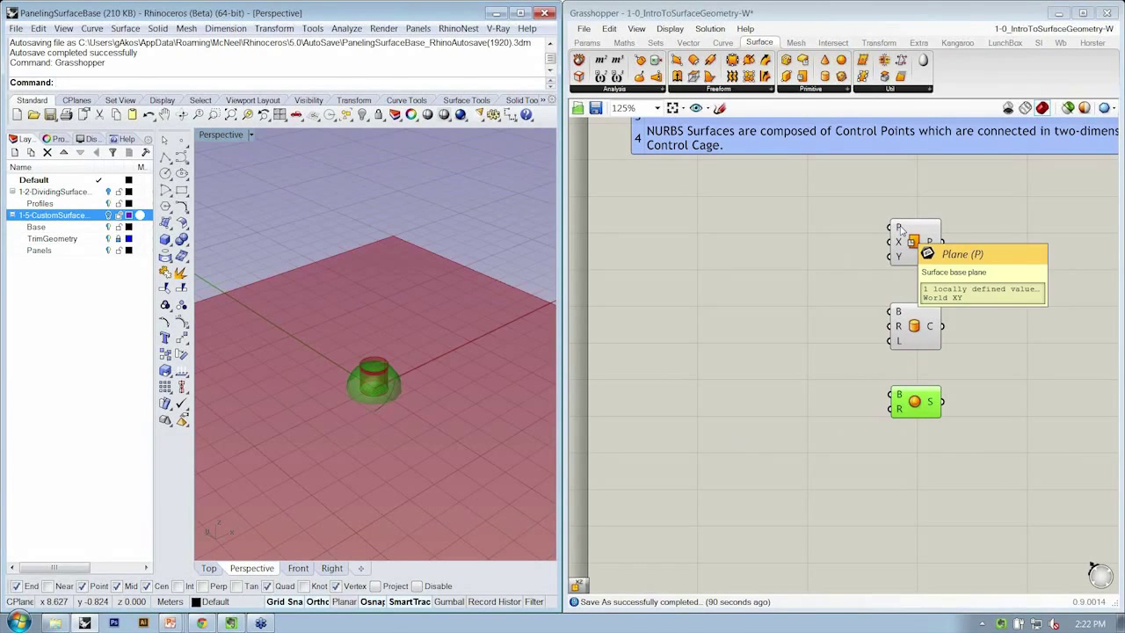
pyautogui.click(833, 316)
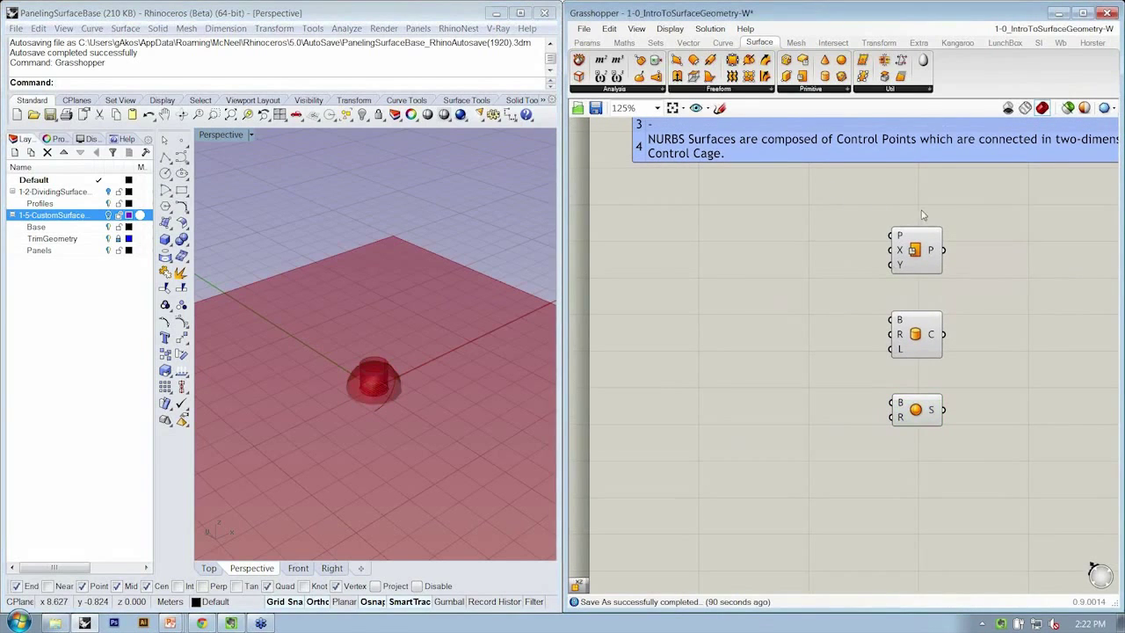
pyautogui.click(916, 253)
pyautogui.scroll(1, 890, 281)
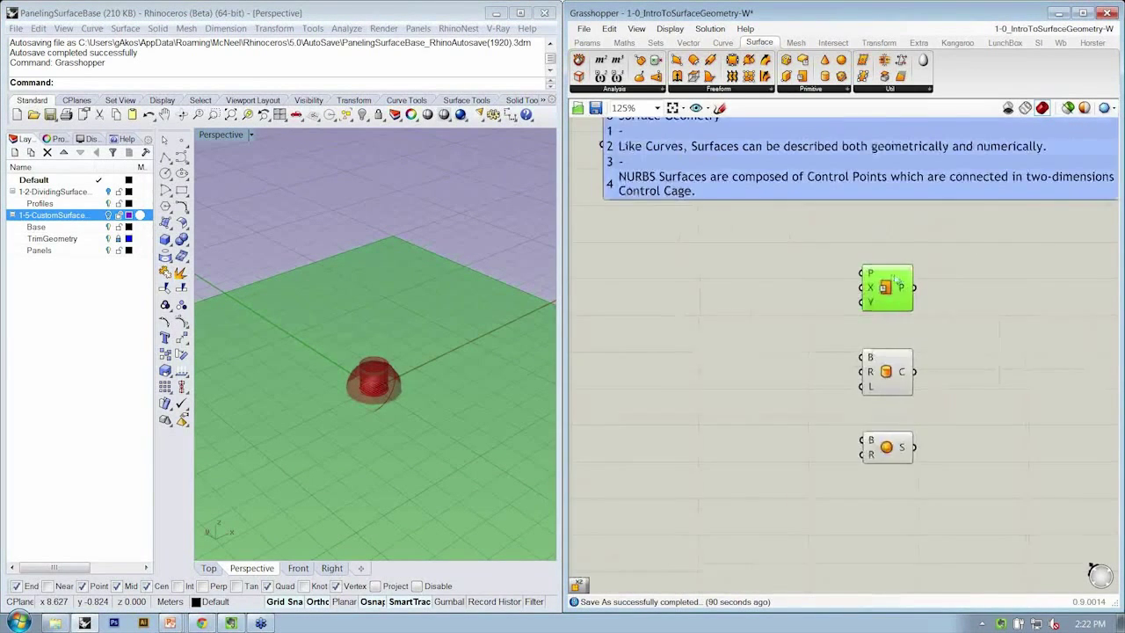
pyautogui.scroll(2, 890, 282)
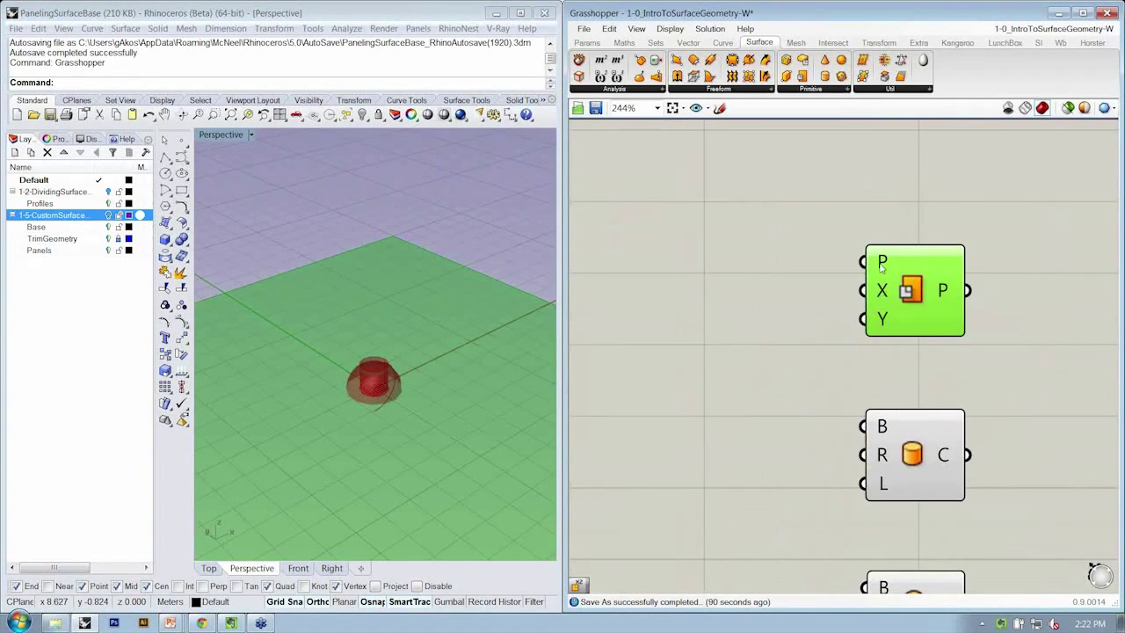
pyautogui.moveTo(881, 268)
pyautogui.moveTo(502, 359); pyautogui.dragTo(442, 406, button='right')
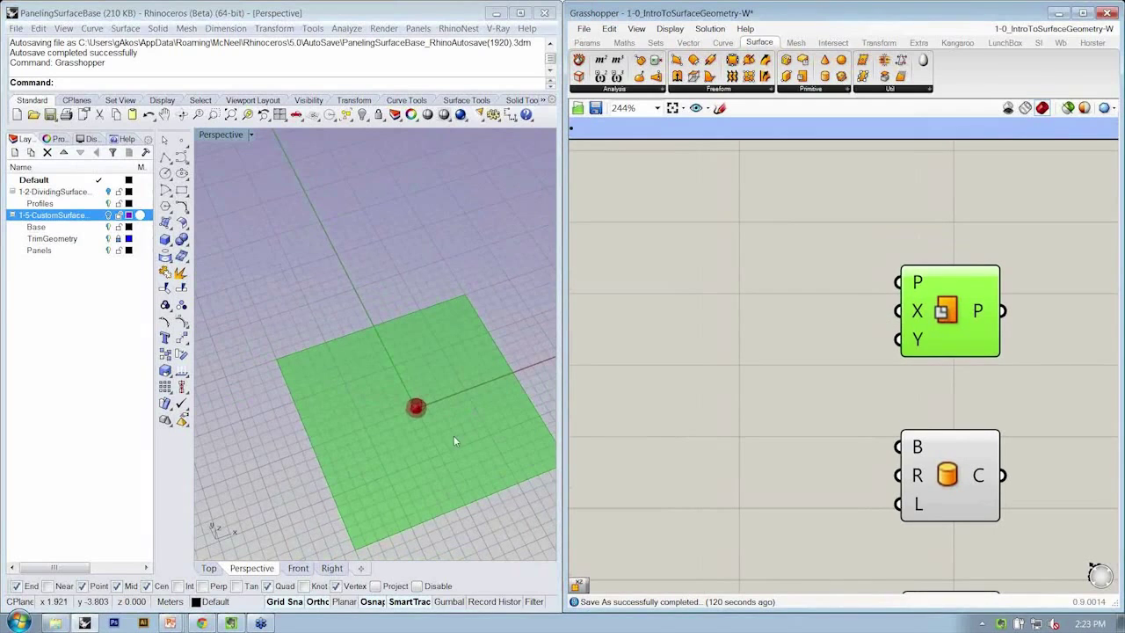
pyautogui.moveTo(404, 466); pyautogui.dragTo(488, 334, button='right')
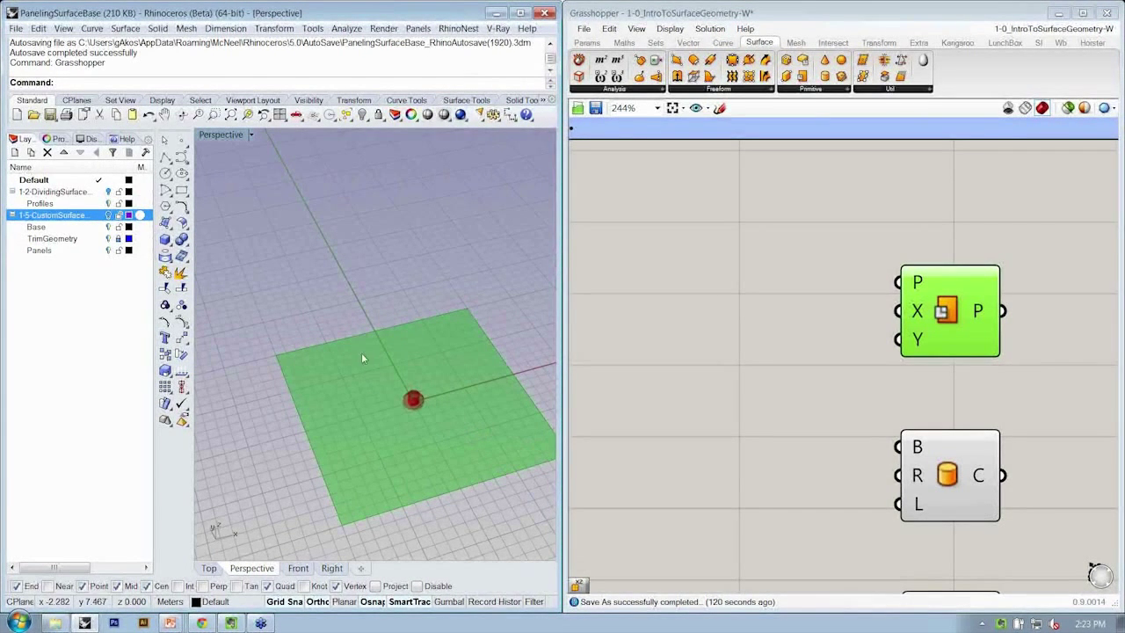
pyautogui.moveTo(440, 397); pyautogui.dragTo(554, 397, button='right')
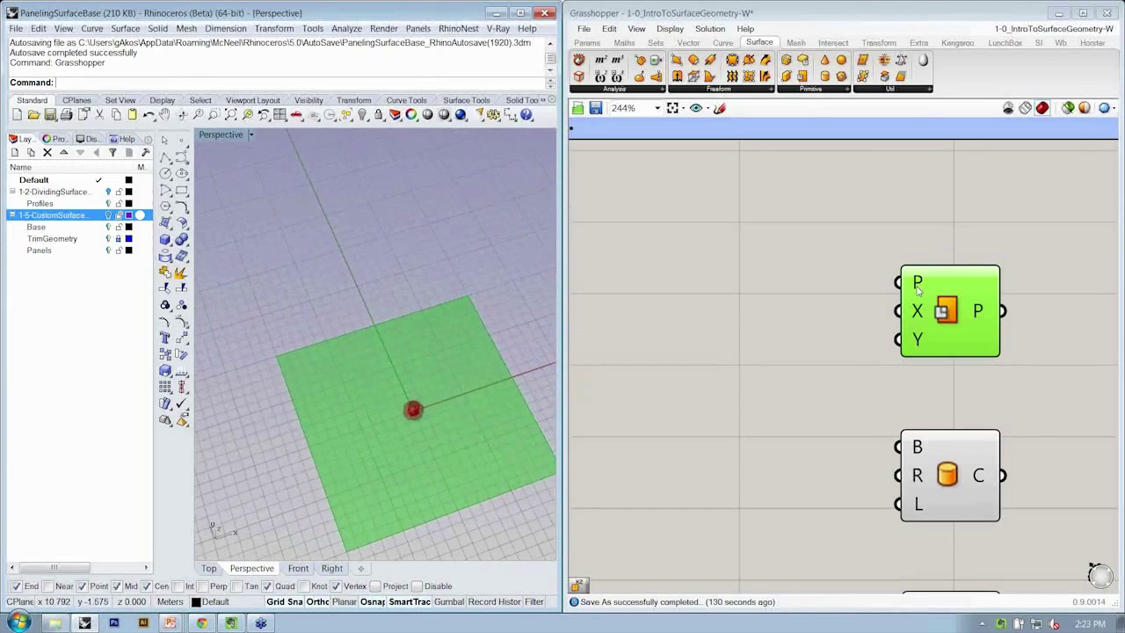
pyautogui.moveTo(926, 290); pyautogui.dragTo(940, 260, button='right')
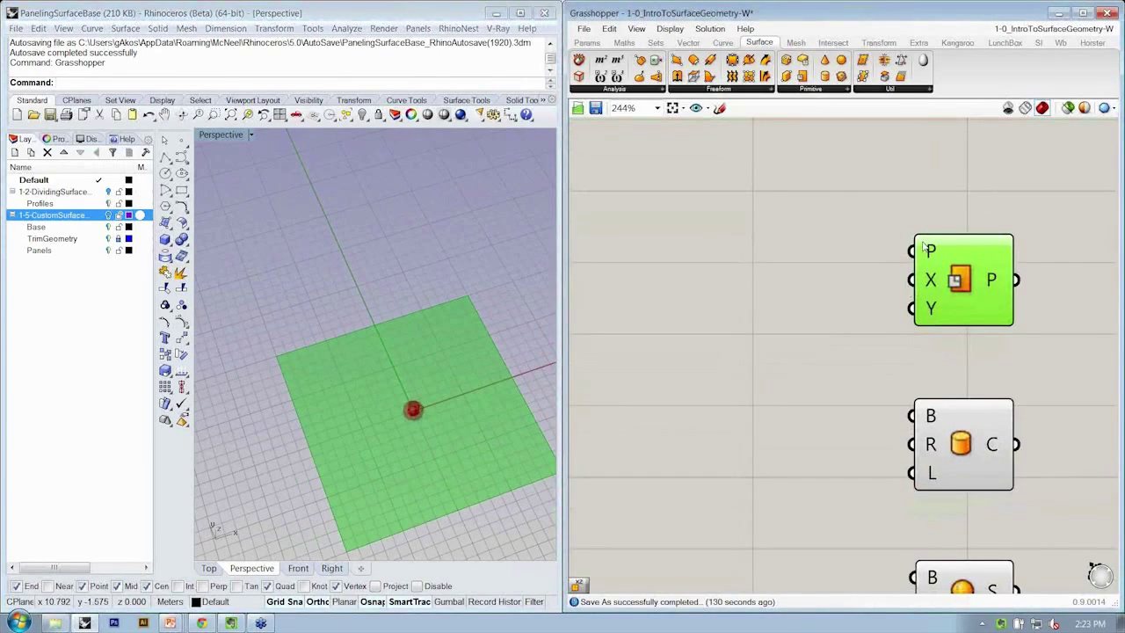
# Add an XY Plane component from Vector > Plane onto the canvas.
pyautogui.moveTo(927, 251)
pyautogui.click(789, 243)
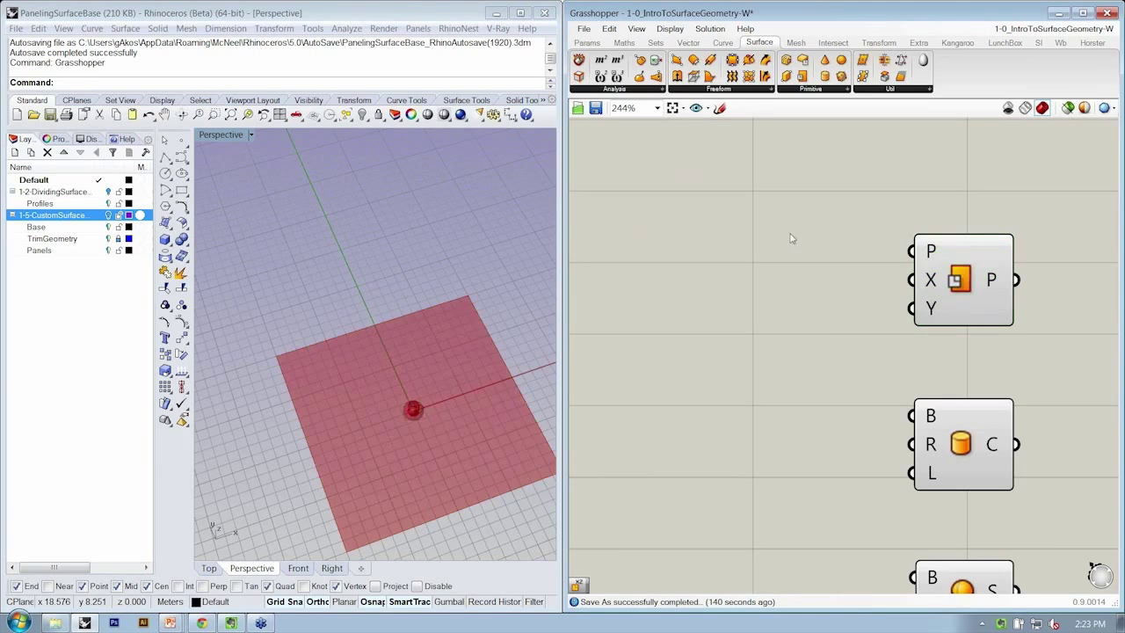
pyautogui.click(691, 43)
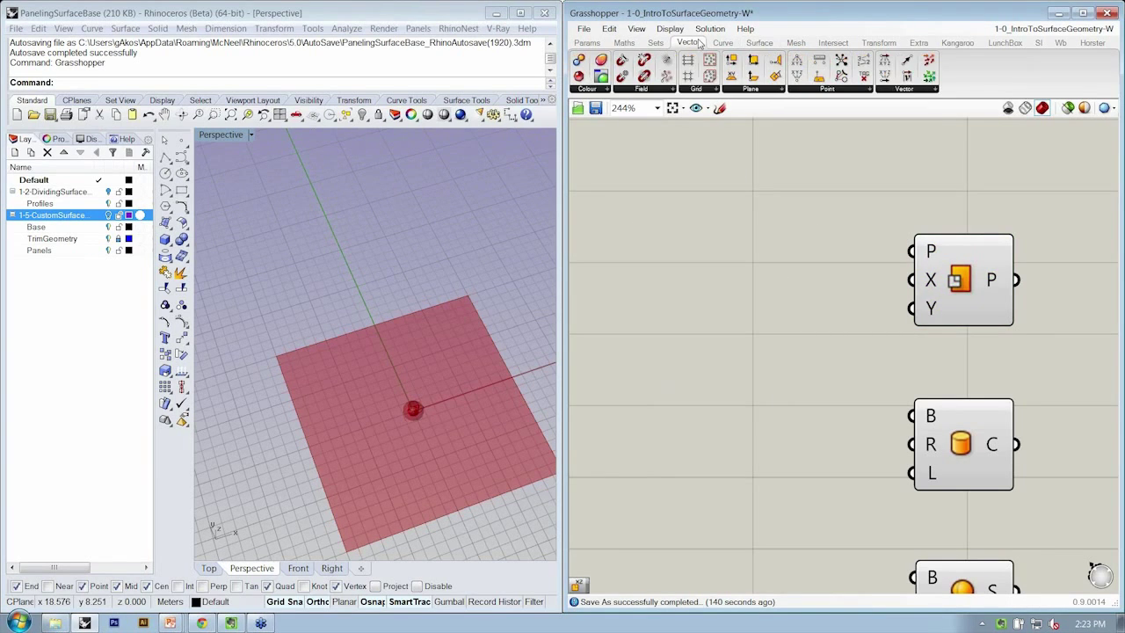
pyautogui.click(755, 90)
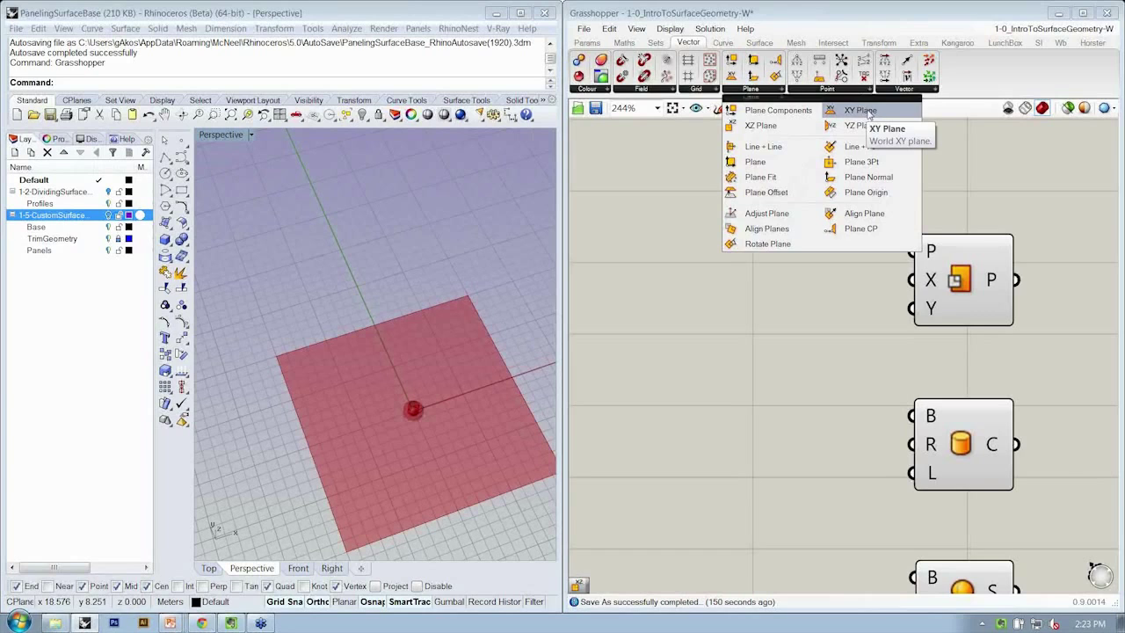
pyautogui.click(861, 111)
pyautogui.click(749, 250)
pyautogui.moveTo(748, 255); pyautogui.dragTo(732, 253)
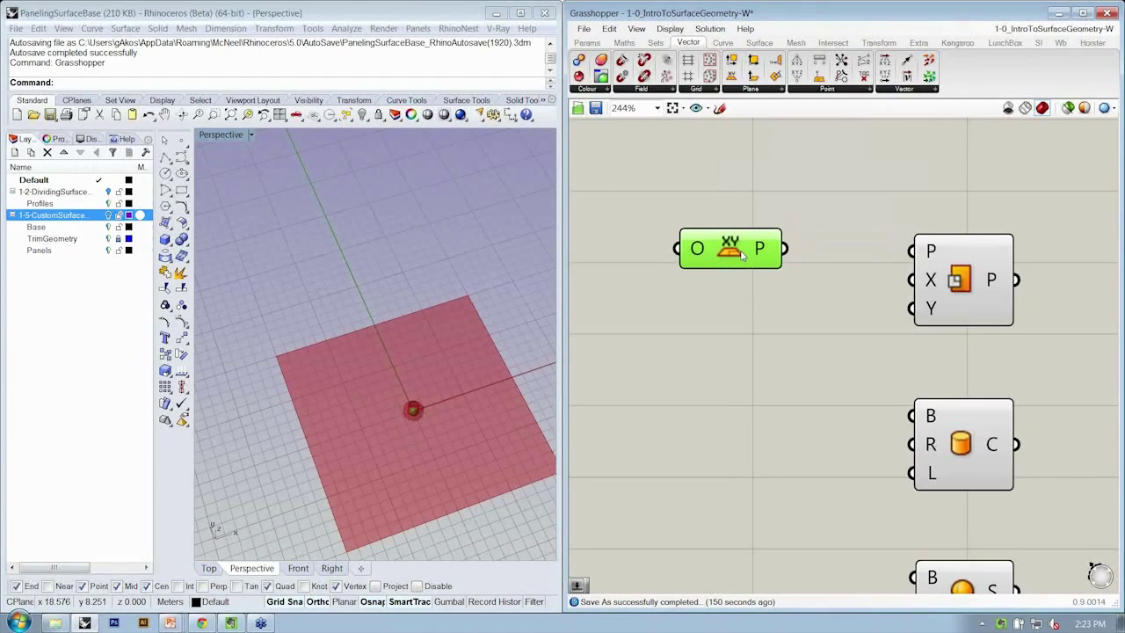
# Set the XY Plane's origin input to a single point picked in Rhino's Perspective view.
pyautogui.moveTo(703, 253)
pyautogui.moveTo(422, 304); pyautogui.dragTo(459, 273, button='right')
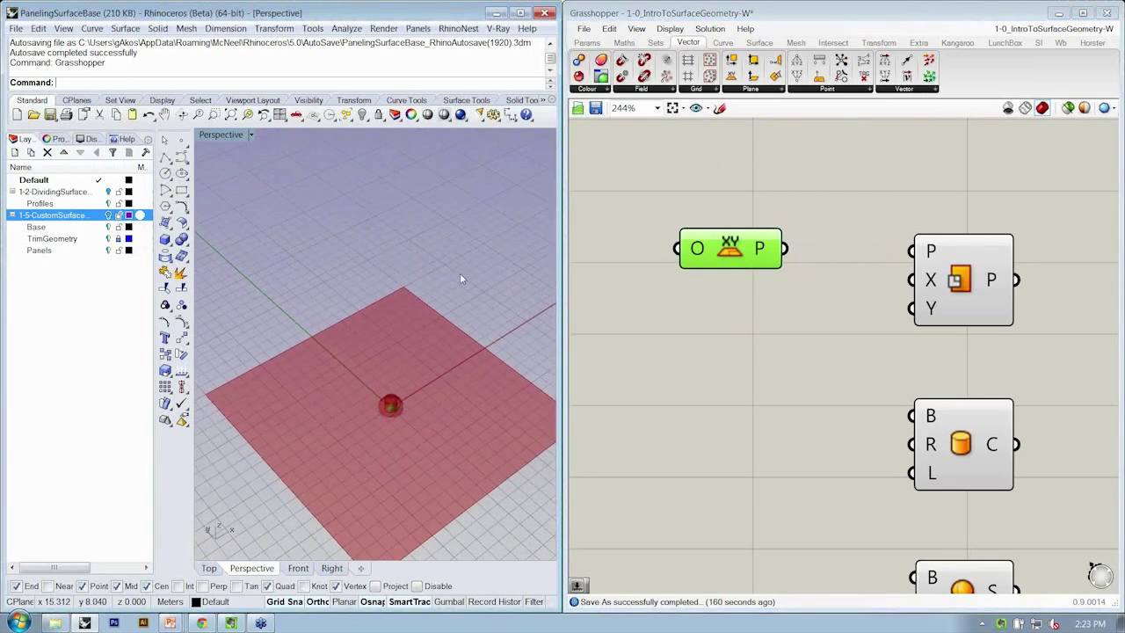
pyautogui.rightClick(695, 246)
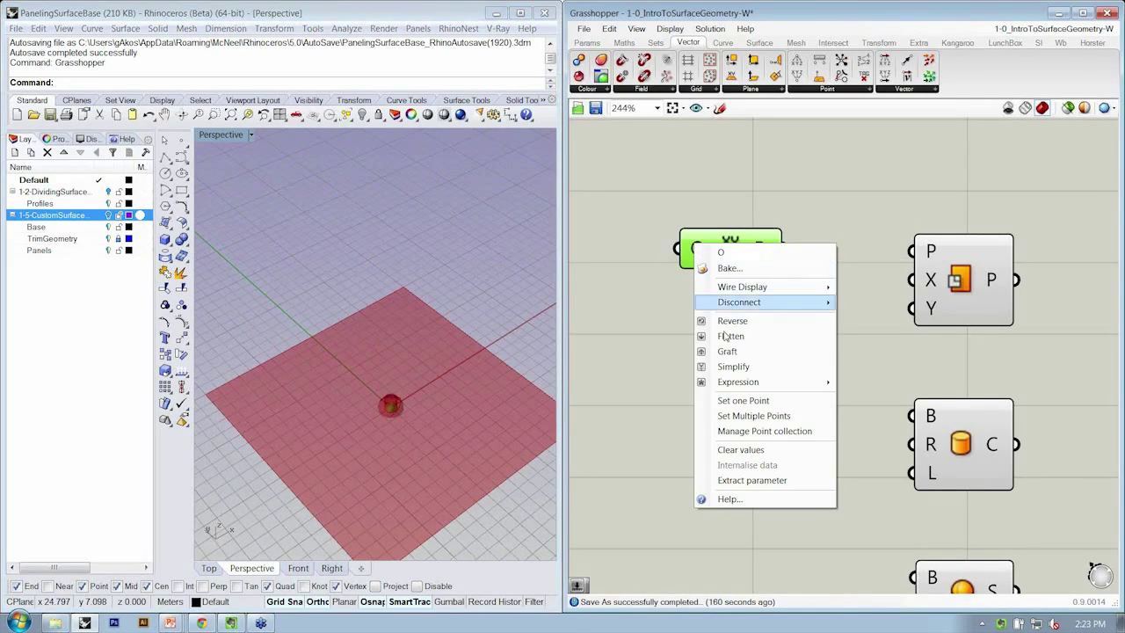
pyautogui.click(739, 401)
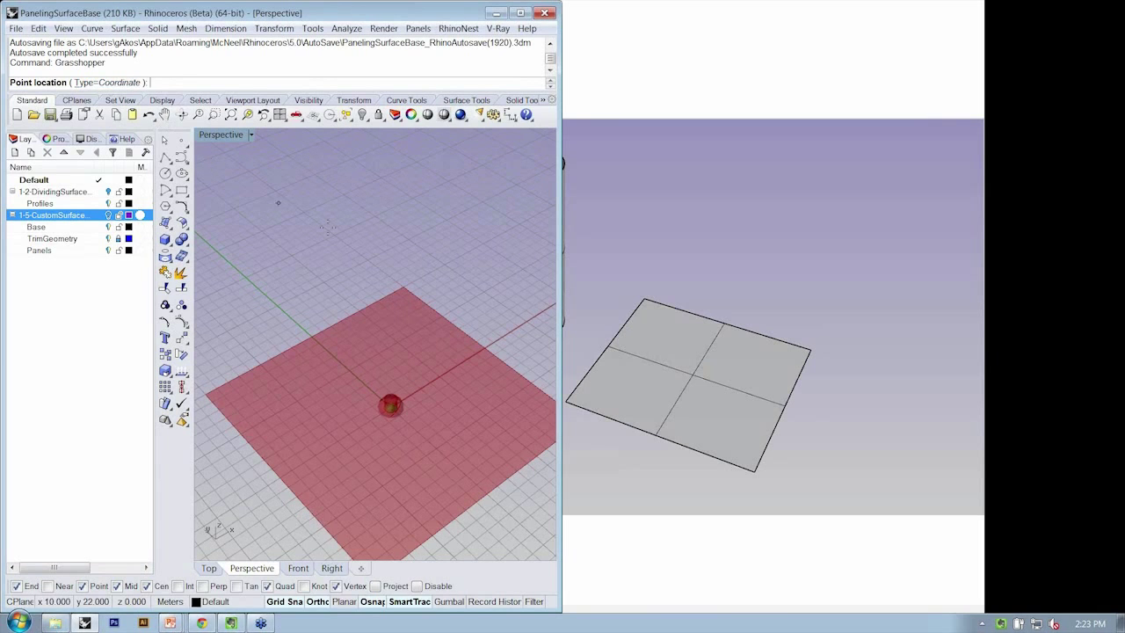
pyautogui.click(441, 183)
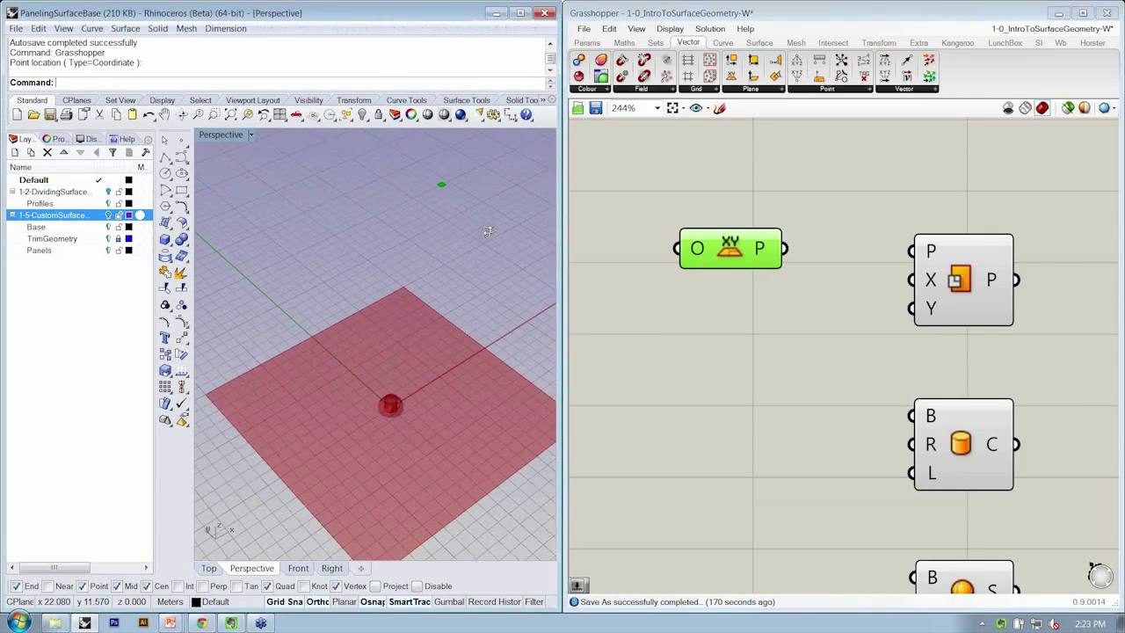
pyautogui.moveTo(442, 185)
pyautogui.mouseDown(button='right')
pyautogui.moveTo(452, 197)
pyautogui.moveTo(429, 176)
pyautogui.moveTo(432, 191)
pyautogui.moveTo(422, 166)
pyautogui.moveTo(420, 187)
pyautogui.mouseUp(button='right')
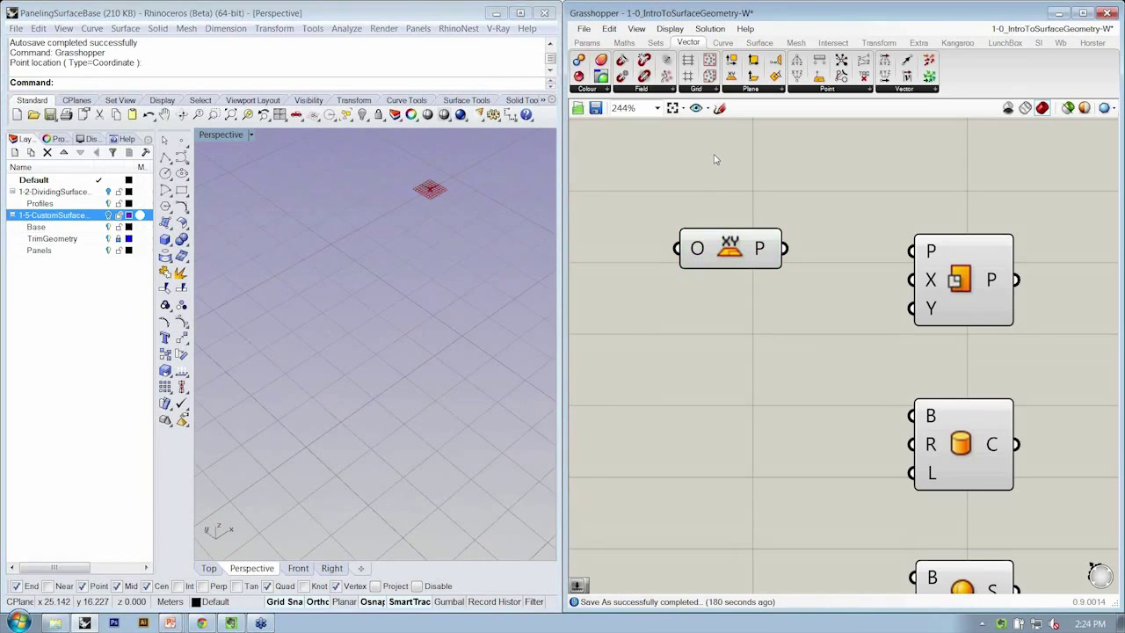
pyautogui.moveTo(785, 249); pyautogui.dragTo(912, 251)
pyautogui.moveTo(730, 248); pyautogui.dragTo(755, 216)
pyautogui.scroll(-5, 482, 293)
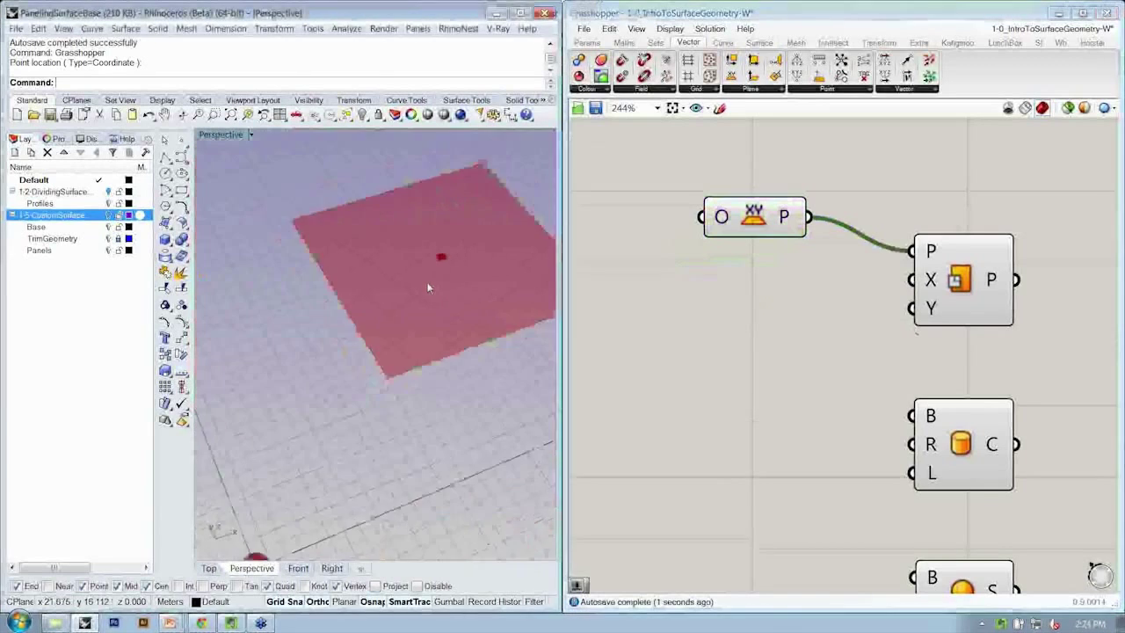
pyautogui.moveTo(427, 284); pyautogui.dragTo(430, 256, button='right')
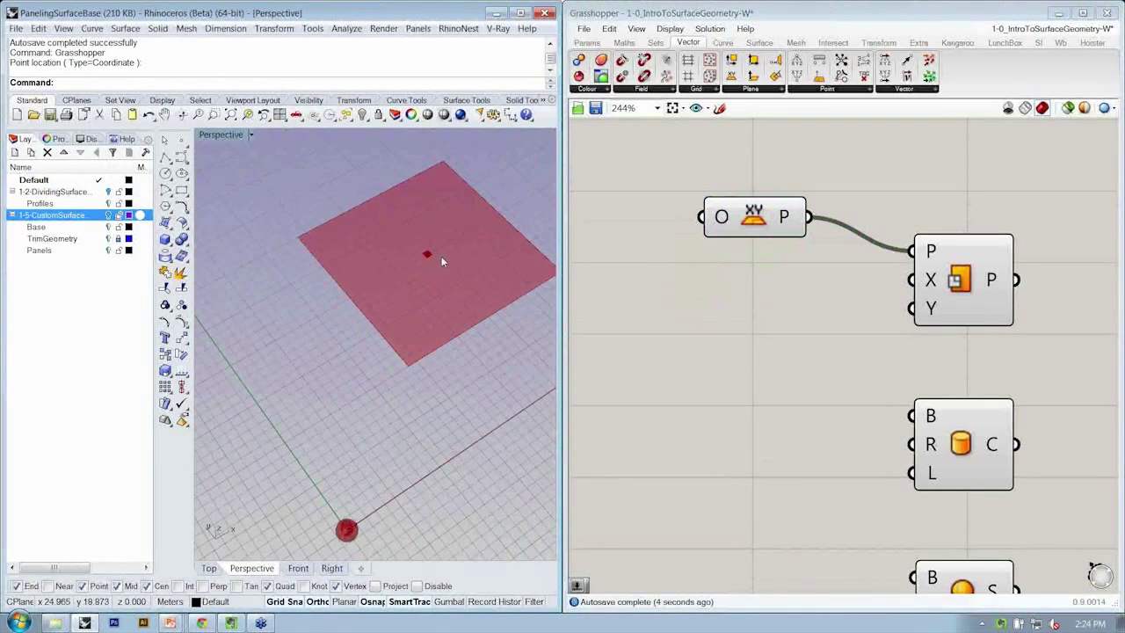
pyautogui.scroll(1, 442, 256)
pyautogui.moveTo(765, 221); pyautogui.dragTo(764, 236)
pyautogui.click(783, 316)
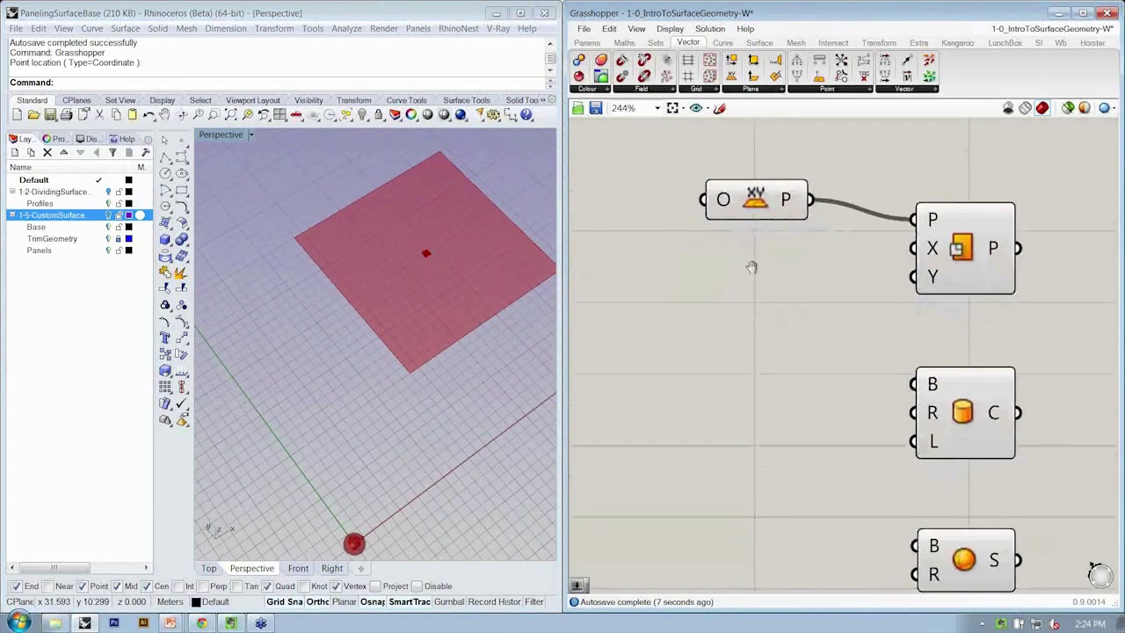
pyautogui.moveTo(749, 230); pyautogui.dragTo(736, 201)
pyautogui.scroll(4, 459, 281)
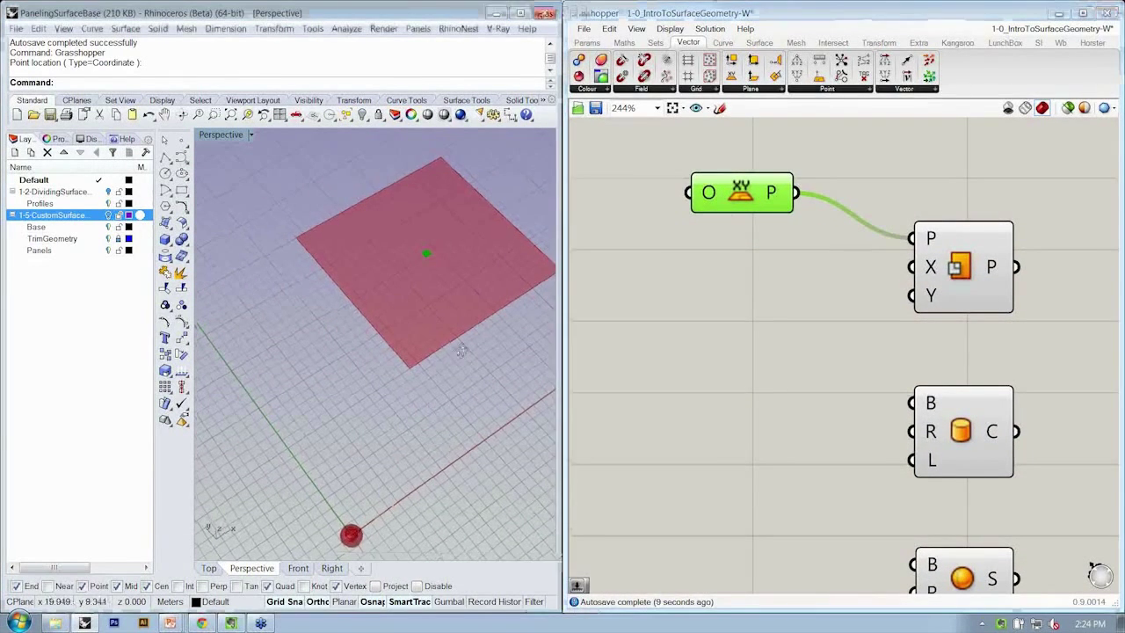
pyautogui.moveTo(778, 331); pyautogui.dragTo(747, 329, button='right')
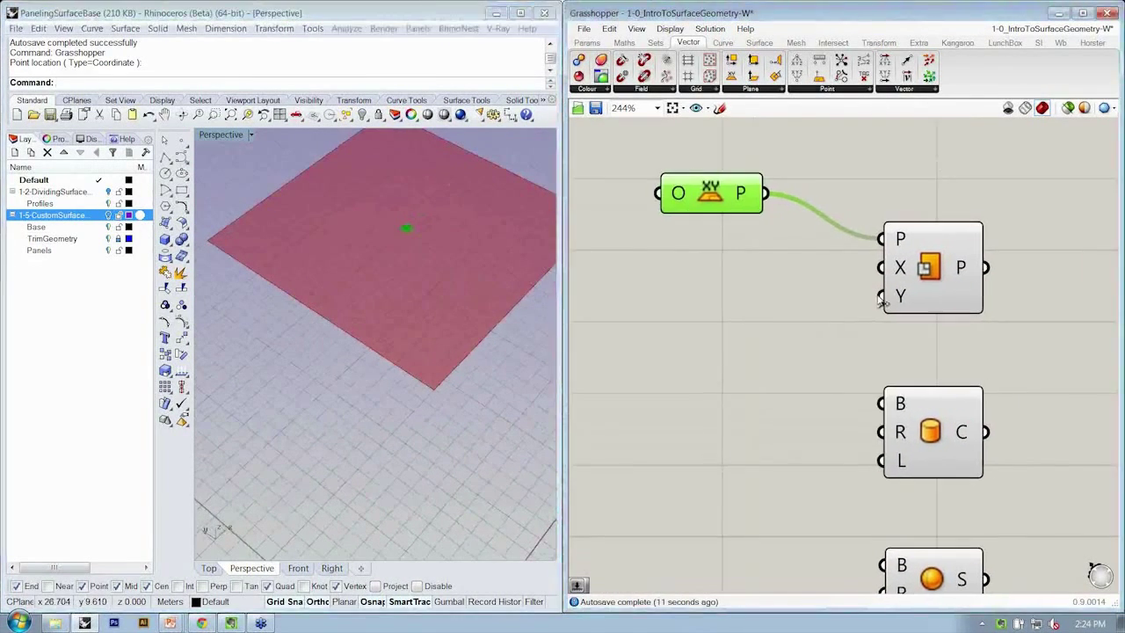
pyautogui.click(932, 294)
pyautogui.click(810, 290)
pyautogui.moveTo(810, 290); pyautogui.dragTo(807, 291, button='right')
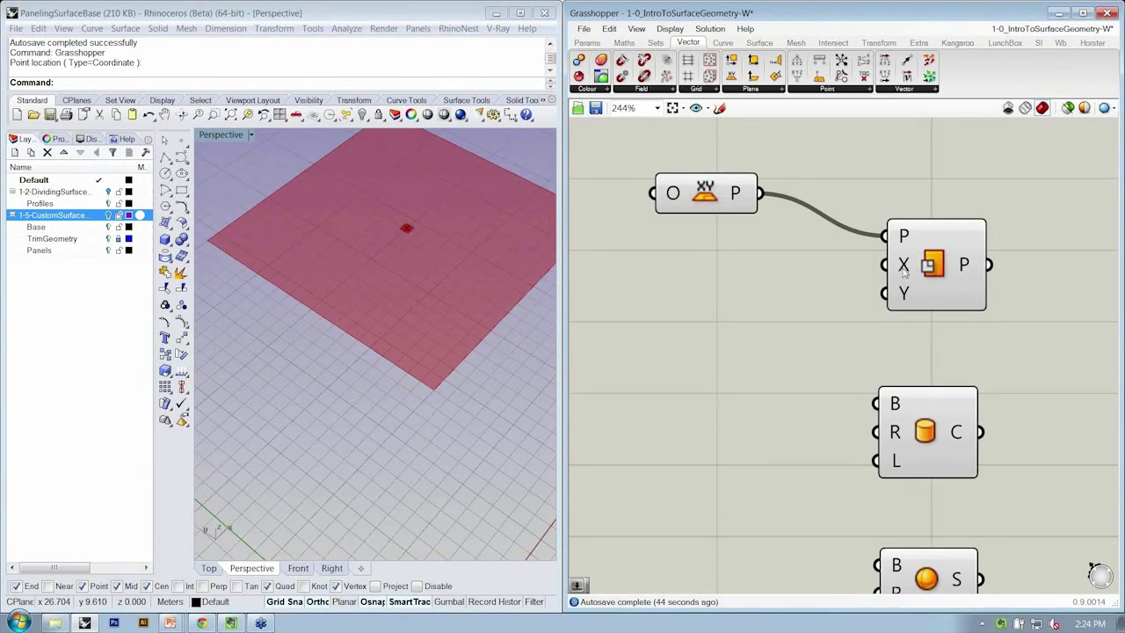
# Check the description of the Plane Surface component's X size input.
pyautogui.moveTo(905, 274)
# Add a Number Slider from Params > Input and position it left of the Plane Surface.
pyautogui.click(587, 44)
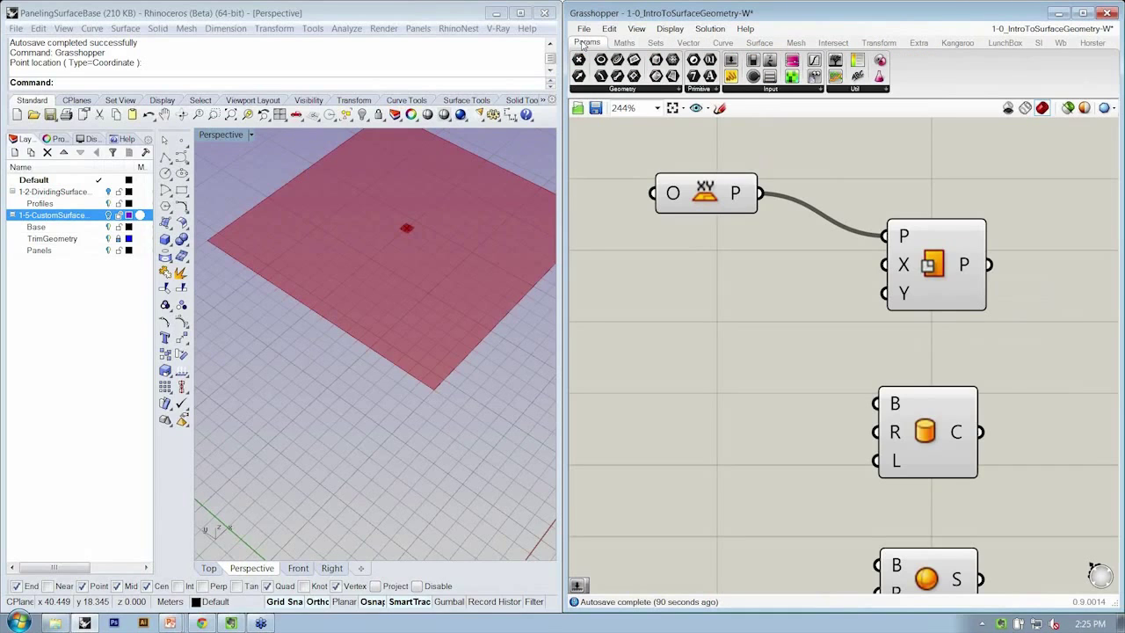
pyautogui.click(802, 90)
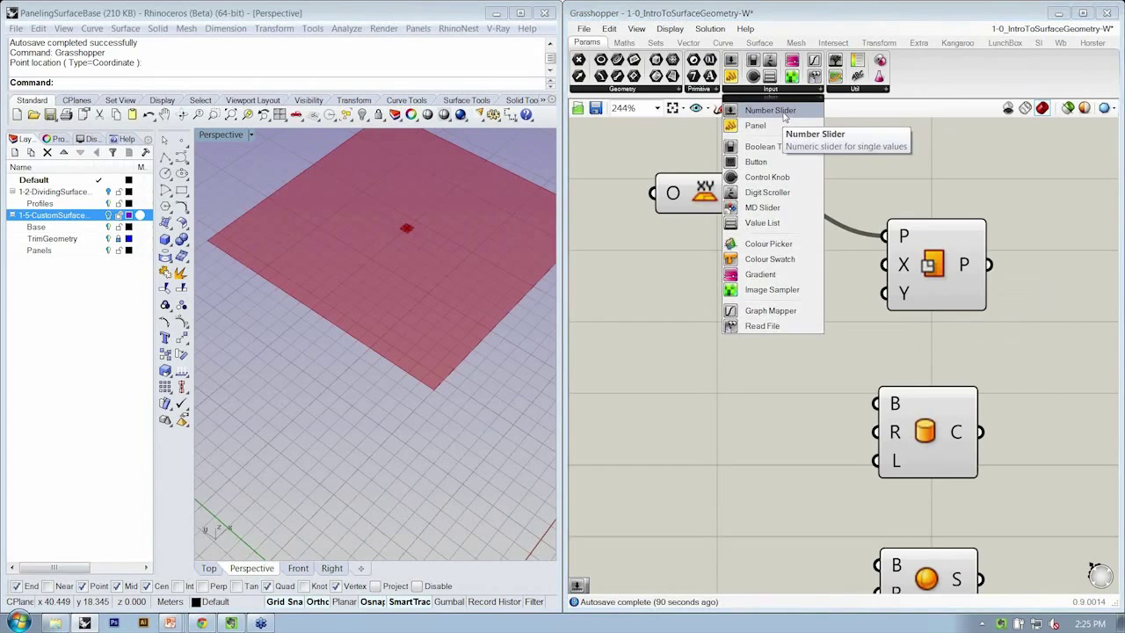
pyautogui.click(785, 115)
pyautogui.click(684, 345)
pyautogui.moveTo(888, 293); pyautogui.dragTo(963, 294)
pyautogui.moveTo(758, 361); pyautogui.dragTo(817, 300)
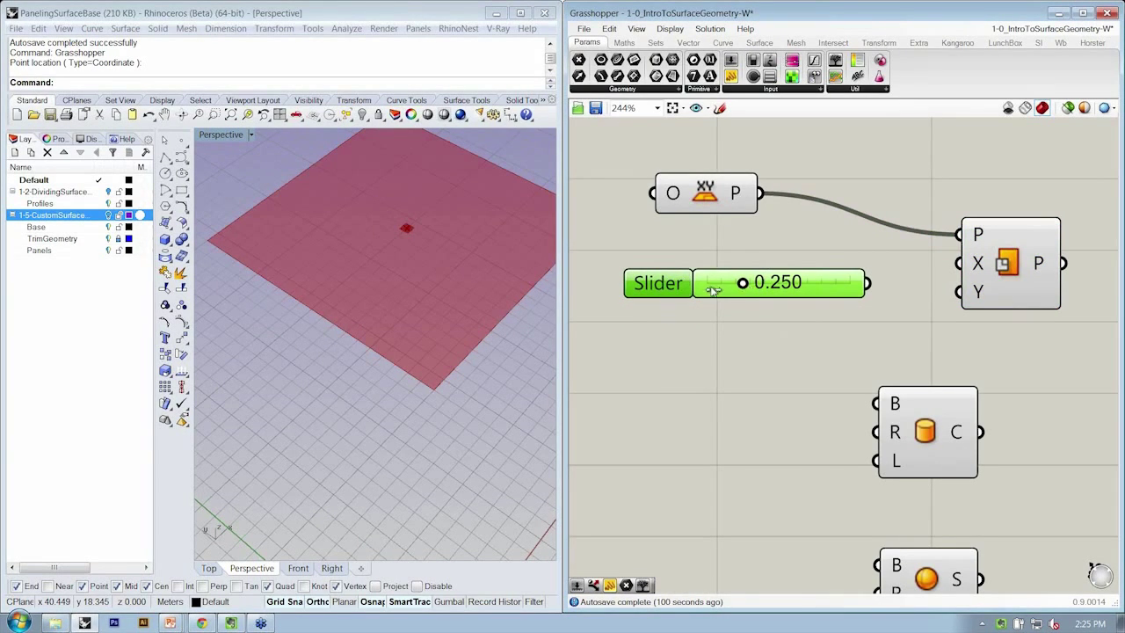
pyautogui.moveTo(743, 283); pyautogui.dragTo(723, 294)
# Set the slider's range to Min 1, Max 10 with 2 decimal digits.
pyautogui.rightClick(677, 282)
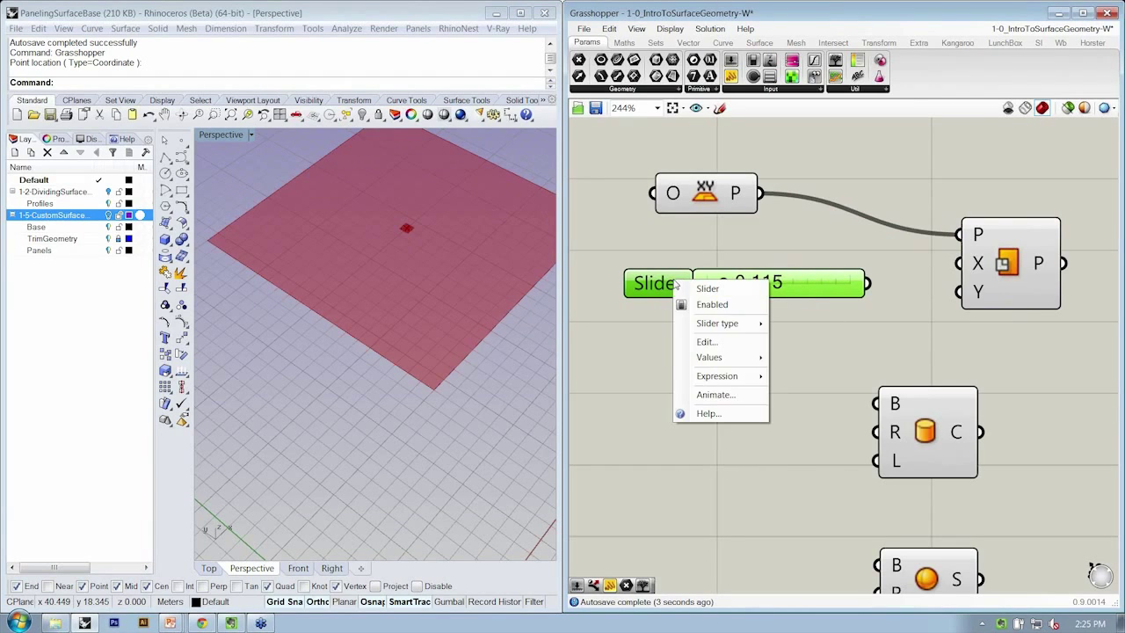
pyautogui.click(710, 343)
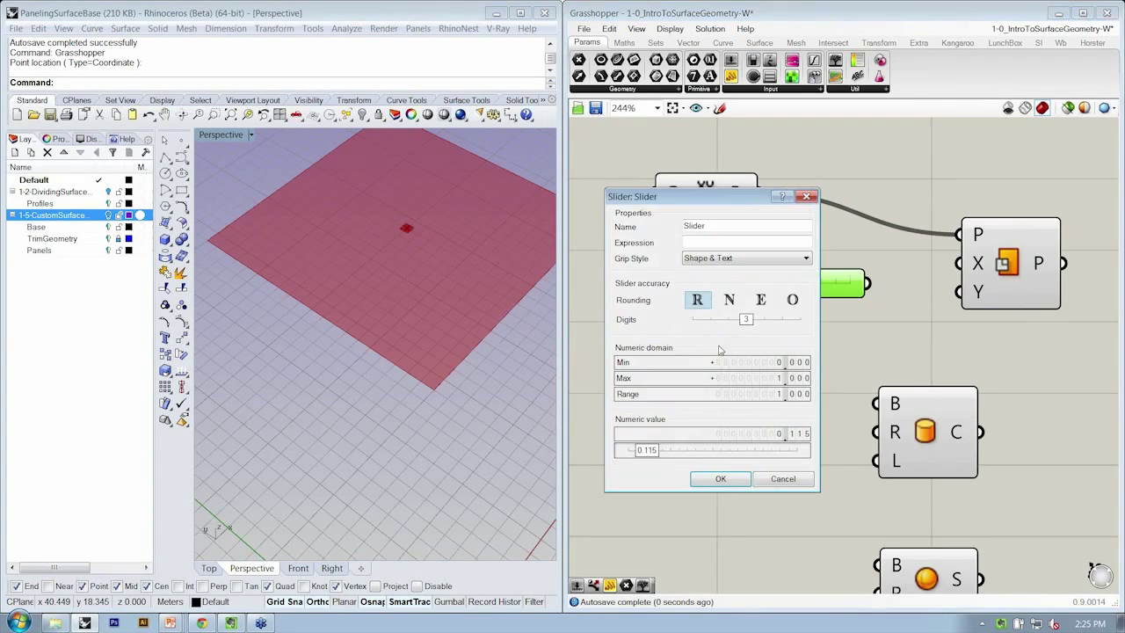
pyautogui.doubleClick(762, 363)
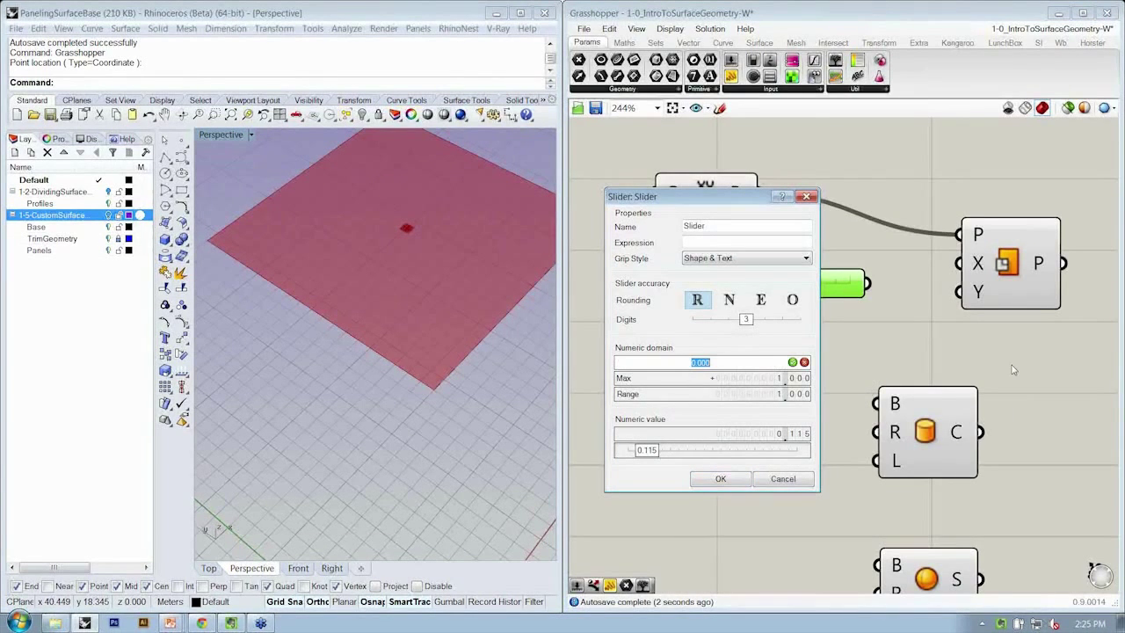
pyautogui.write('1')
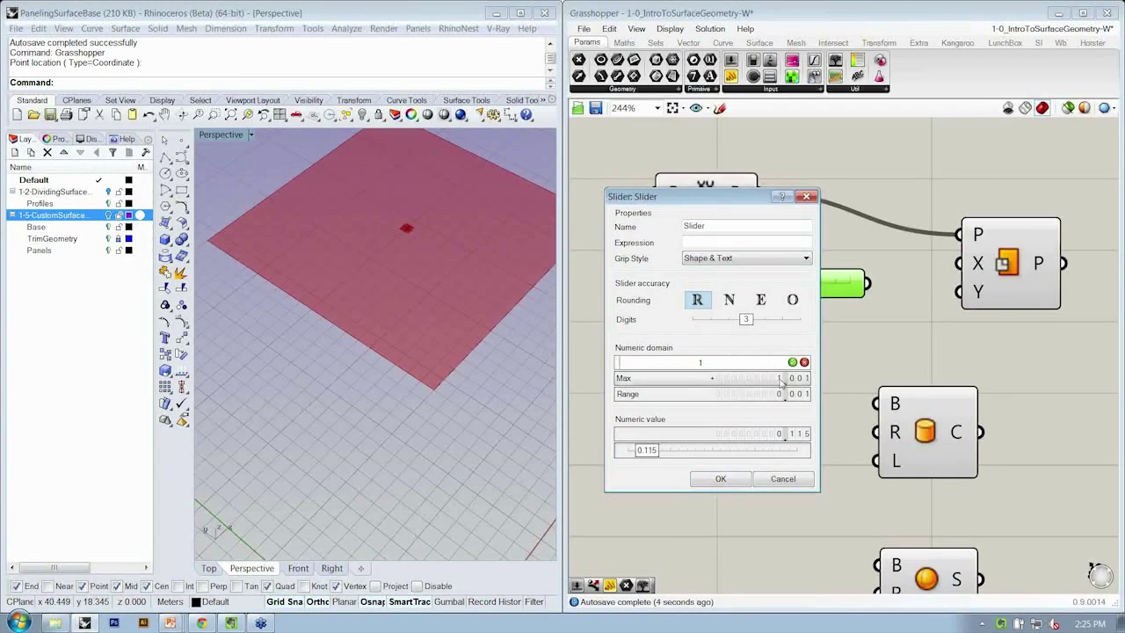
pyautogui.doubleClick(782, 376)
pyautogui.write('10')
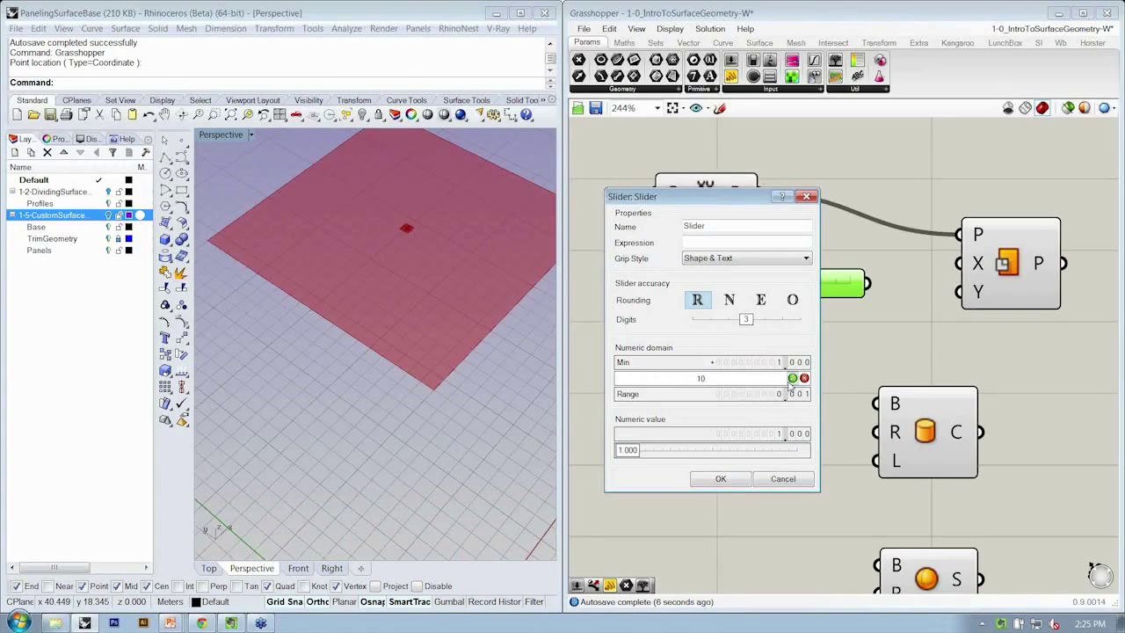
pyautogui.press('Return')
pyautogui.moveTo(746, 320); pyautogui.dragTo(729, 323)
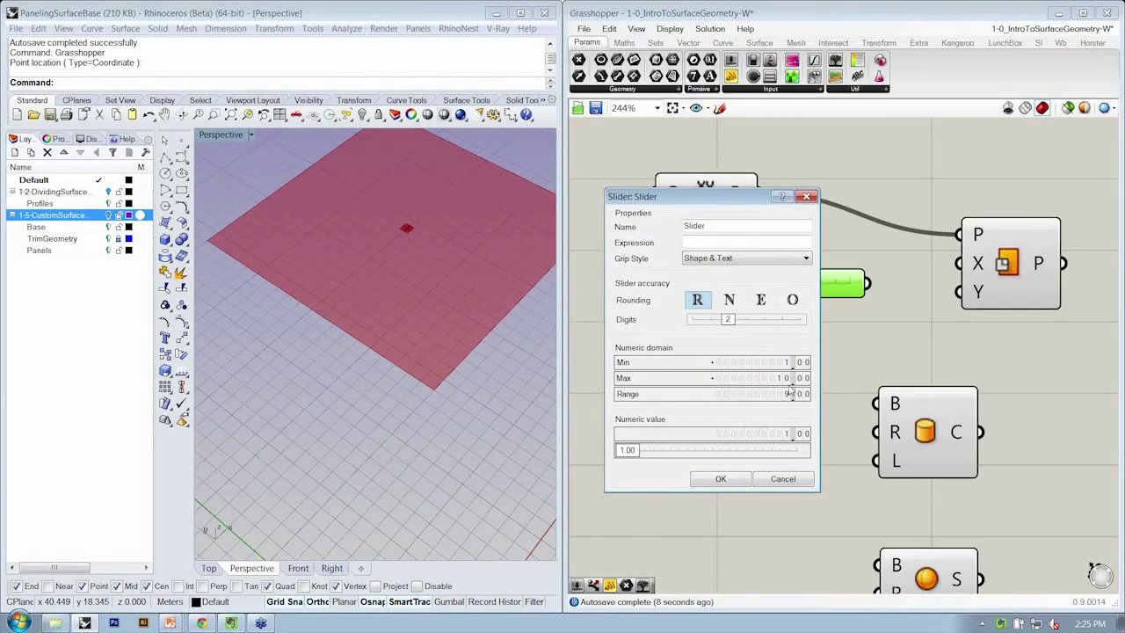
pyautogui.click(721, 479)
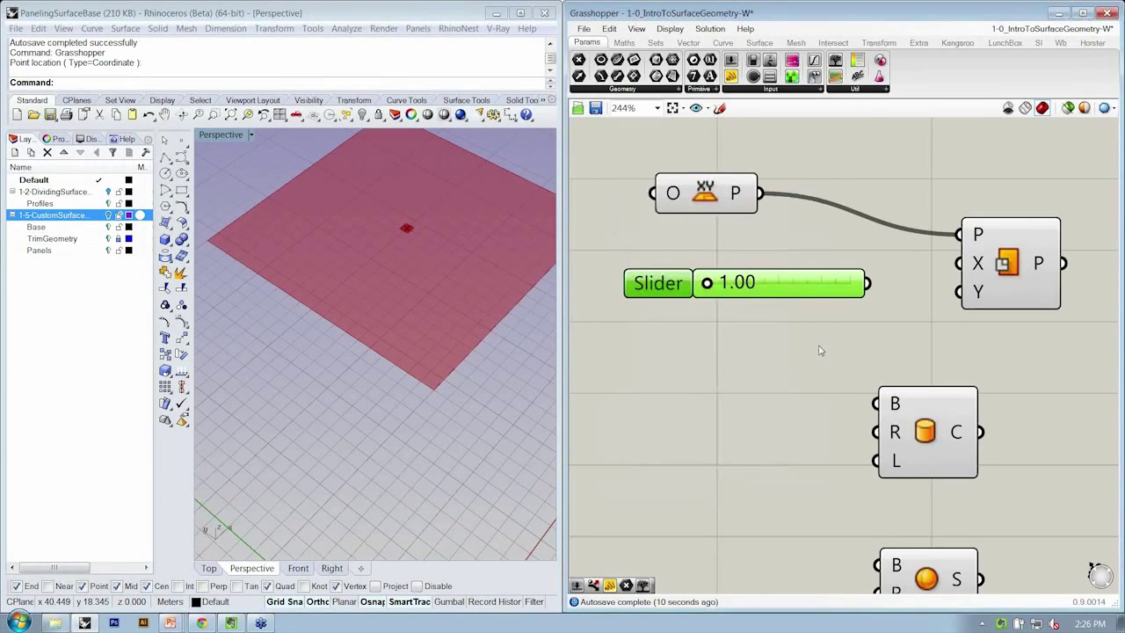
# Connect the slider to the plane surface's X size and test how it changes the width.
pyautogui.moveTo(817, 291); pyautogui.dragTo(824, 277)
pyautogui.click(1013, 266)
pyautogui.moveTo(1012, 266); pyautogui.dragTo(1041, 235)
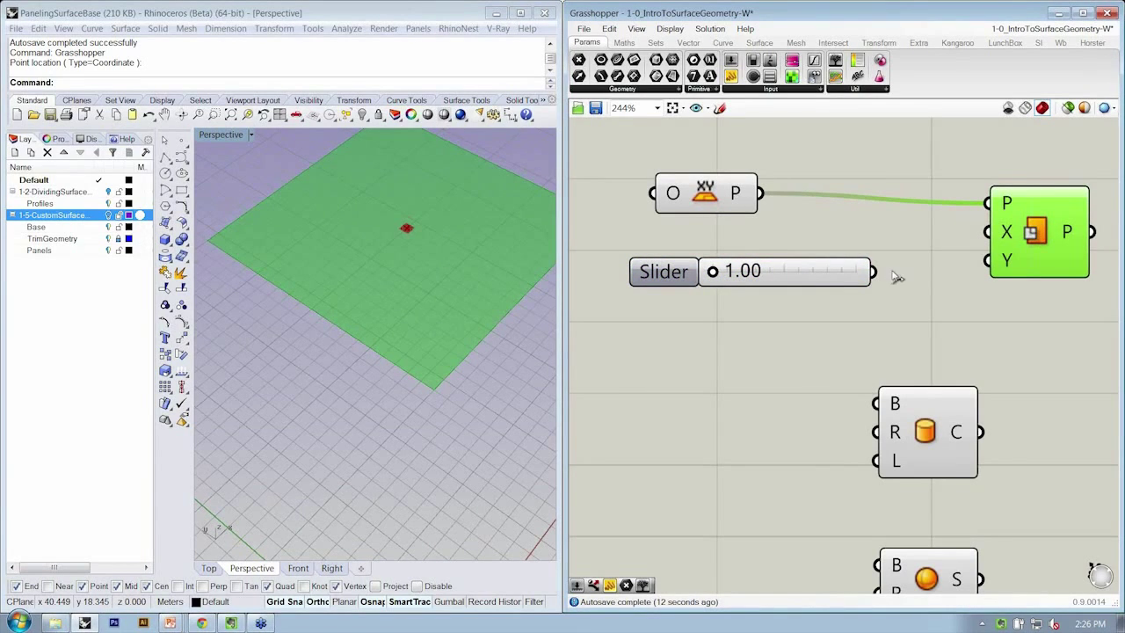
pyautogui.moveTo(874, 271); pyautogui.dragTo(988, 232)
pyautogui.moveTo(712, 271); pyautogui.dragTo(745, 272)
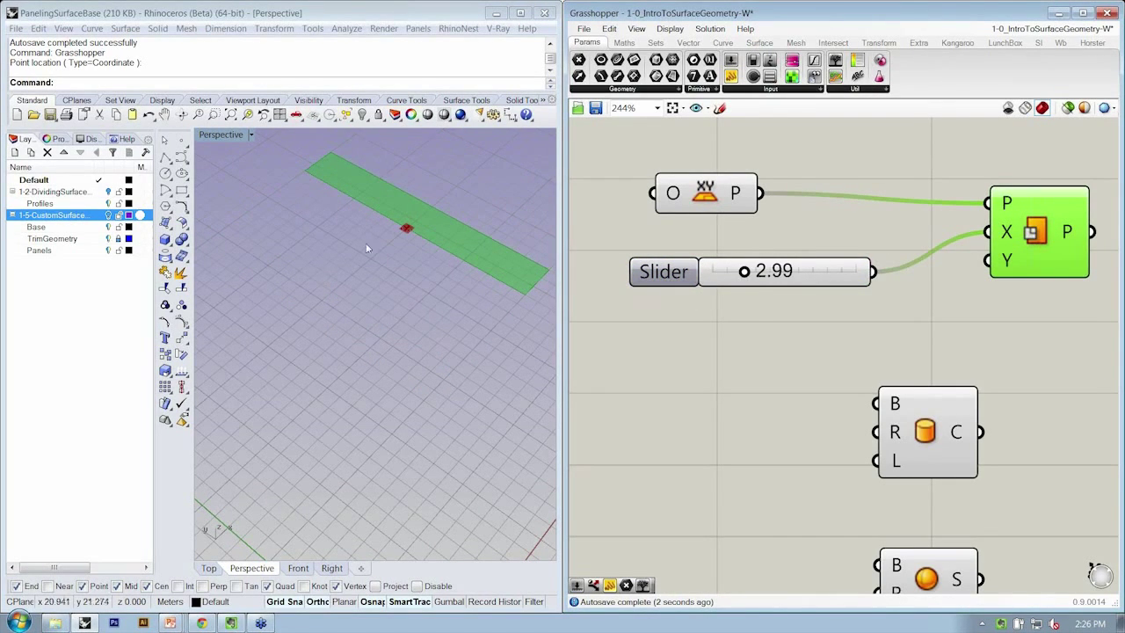
pyautogui.keyDown('shift'); pyautogui.moveTo(366, 243); pyautogui.dragTo(291, 440, button='right'); pyautogui.keyUp('shift')
pyautogui.moveTo(745, 270); pyautogui.dragTo(823, 273)
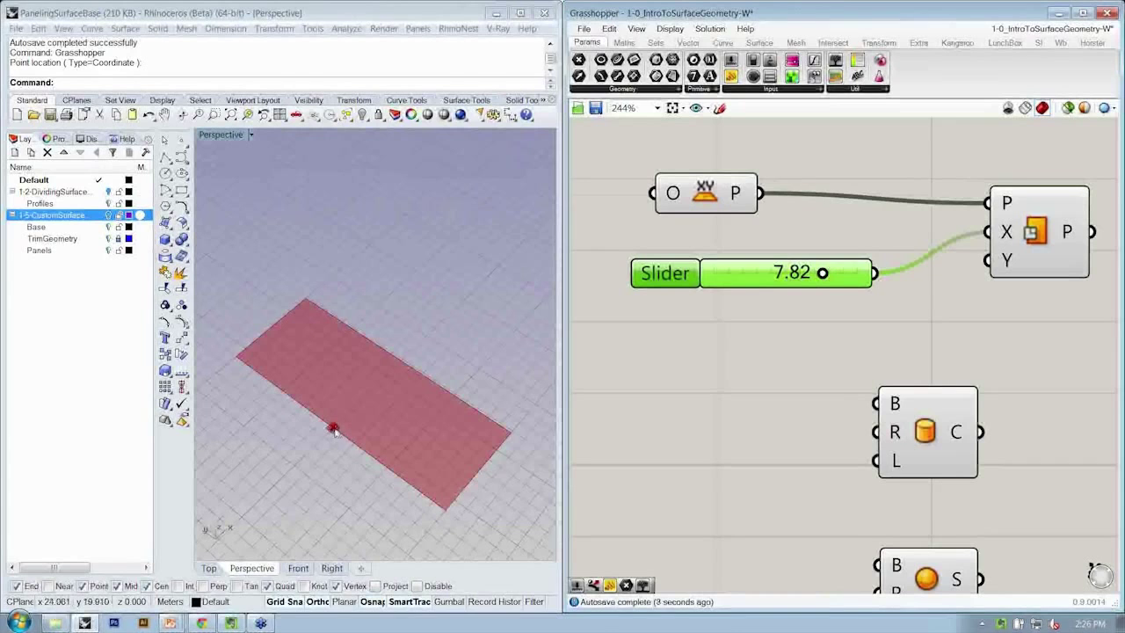
pyautogui.moveTo(334, 431); pyautogui.dragTo(326, 401, button='right')
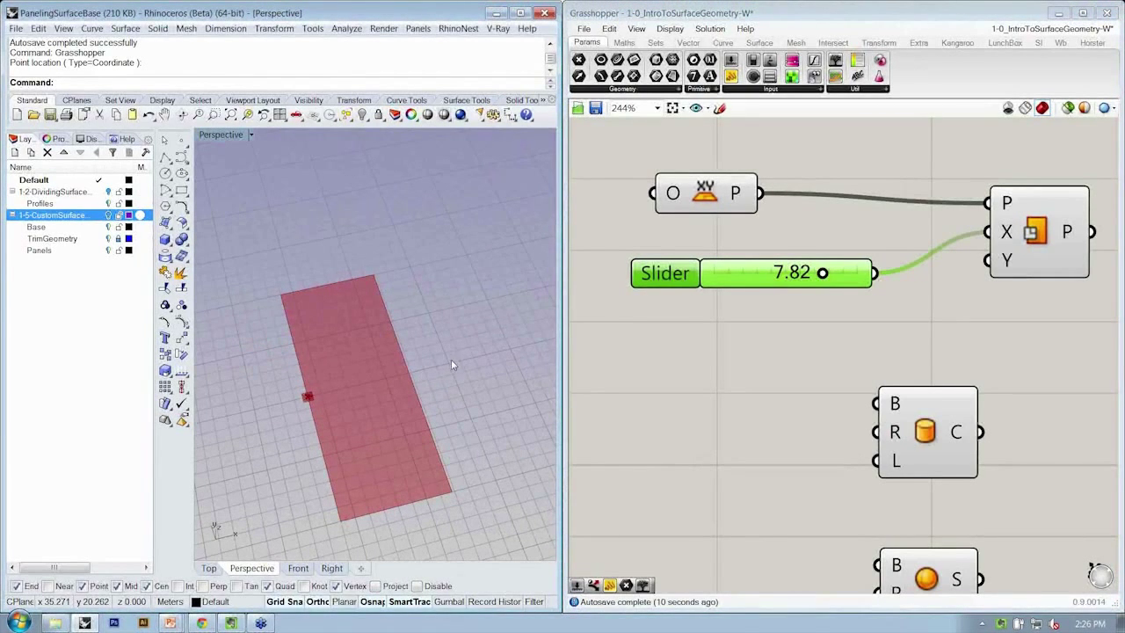
pyautogui.moveTo(673, 285); pyautogui.dragTo(696, 266)
# Duplicate the slider and connect the copy to the plane surface's Y size.
pyautogui.hotkey('ctrl', 'c')
pyautogui.hotkey('ctrl', 'v')
pyautogui.moveTo(765, 274); pyautogui.dragTo(762, 318)
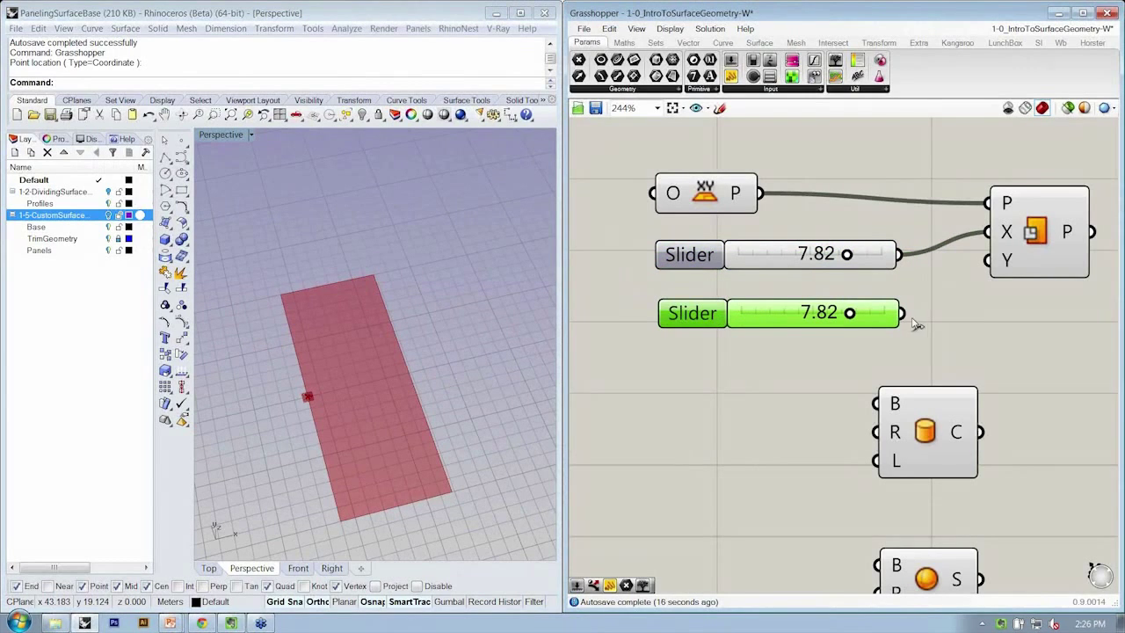
pyautogui.moveTo(903, 314); pyautogui.dragTo(988, 261)
pyautogui.moveTo(853, 318)
pyautogui.mouseDown()
pyautogui.moveTo(752, 319)
pyautogui.moveTo(833, 316)
pyautogui.mouseUp()
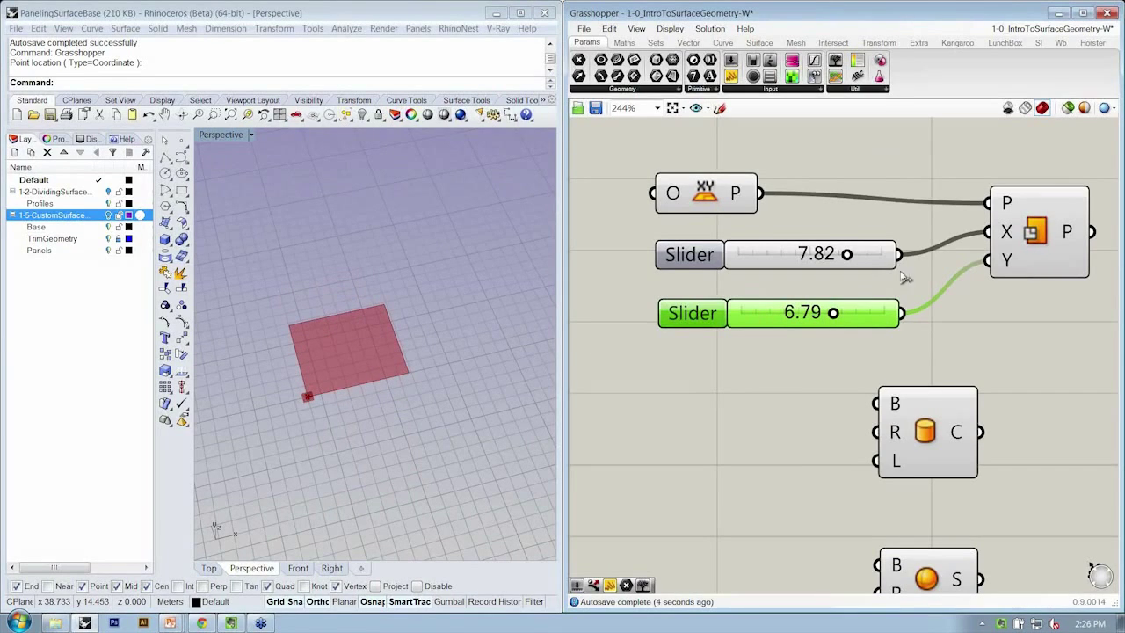
pyautogui.moveTo(304, 318); pyautogui.dragTo(260, 312, button='right')
pyautogui.scroll(5, 306, 400)
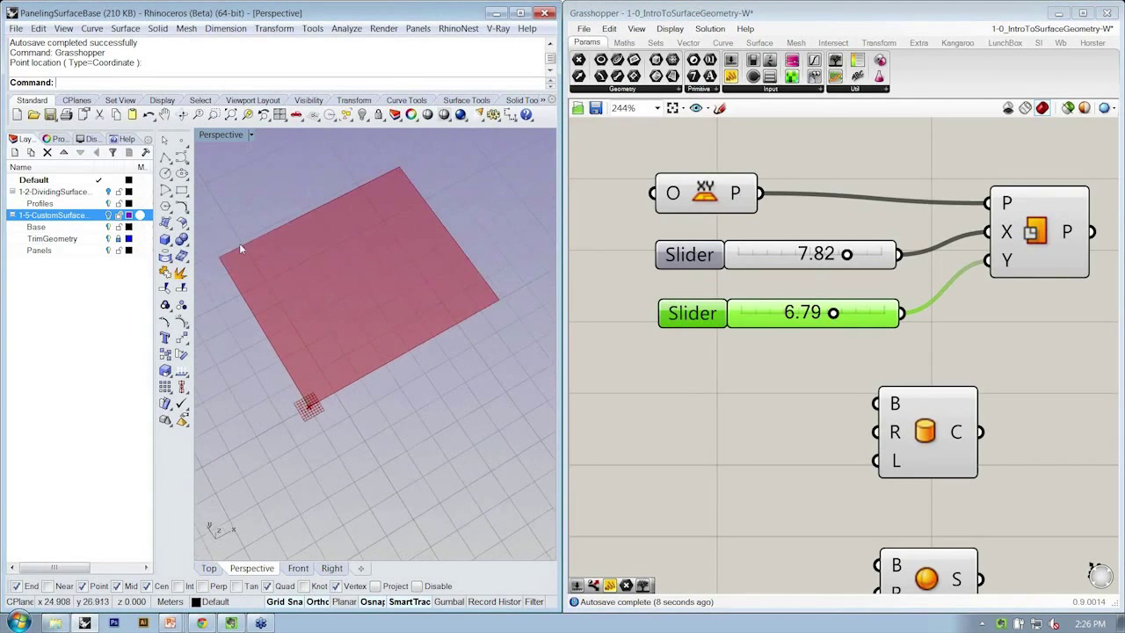
pyautogui.moveTo(240, 254); pyautogui.dragTo(352, 257, button='right')
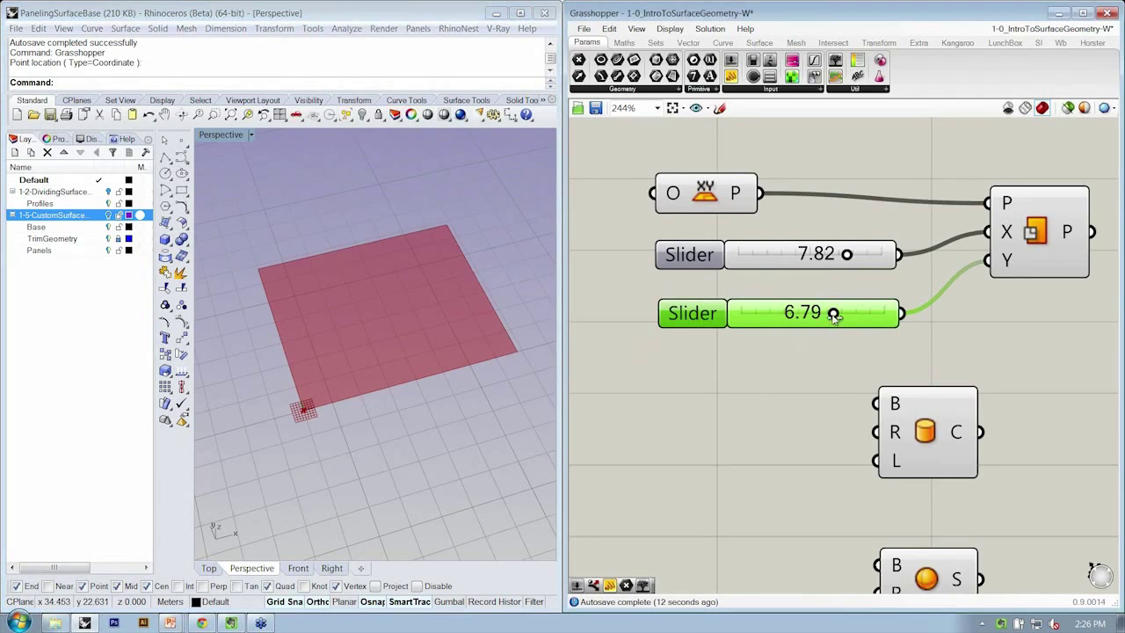
# Set X to 3.06 and Y to 2.99, and stack the second slider under the first.
pyautogui.moveTo(833, 314); pyautogui.dragTo(774, 342)
pyautogui.moveTo(846, 254); pyautogui.dragTo(774, 275)
pyautogui.click(743, 329)
pyautogui.moveTo(693, 313); pyautogui.dragTo(692, 297)
pyautogui.moveTo(744, 339); pyautogui.dragTo(662, 181)
# Align the two sliders and nudge the plane surface component up.
pyautogui.click(771, 173)
pyautogui.click(824, 161)
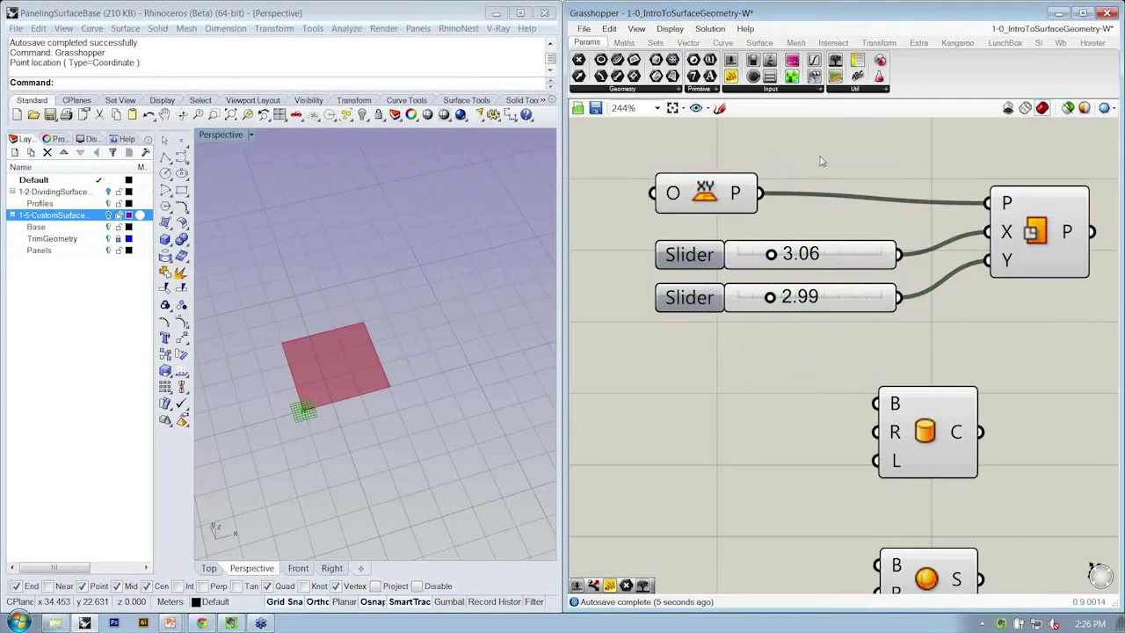
pyautogui.moveTo(1027, 227); pyautogui.dragTo(1030, 219)
pyautogui.click(1025, 278)
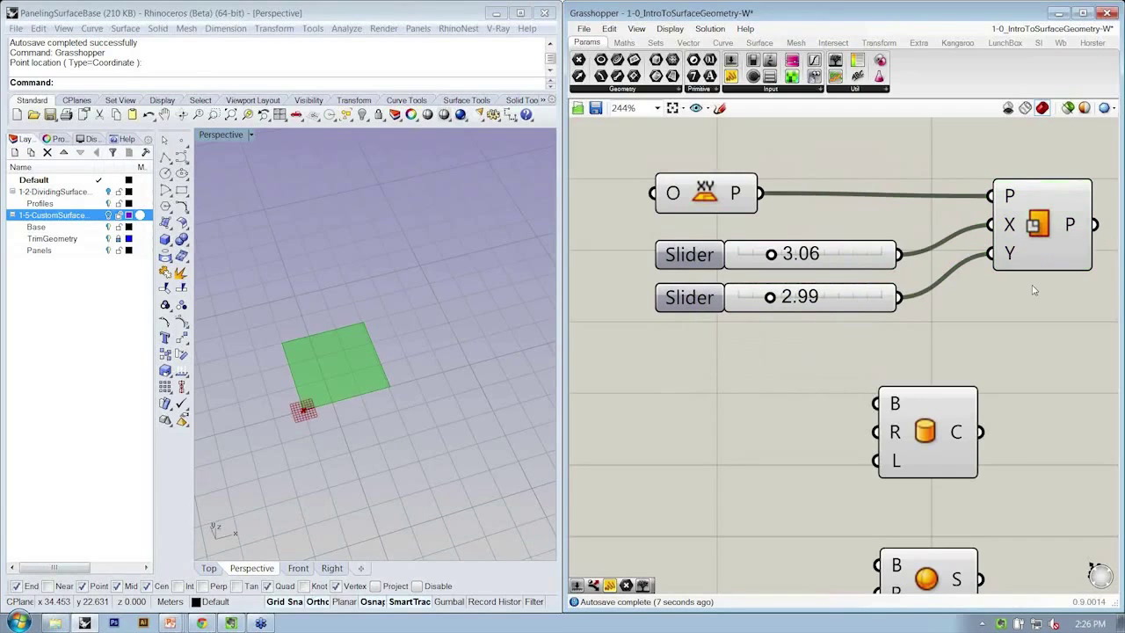
# Rename the first slider to Width and the second to Height.
pyautogui.rightClick(692, 254)
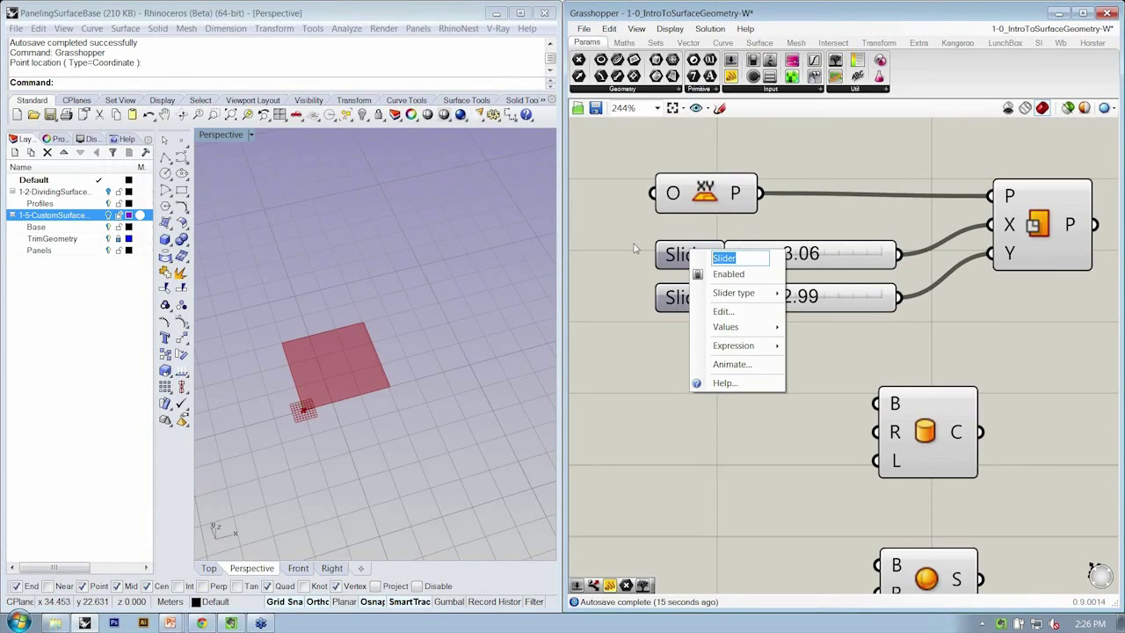
pyautogui.write('Width')
pyautogui.press('Return')
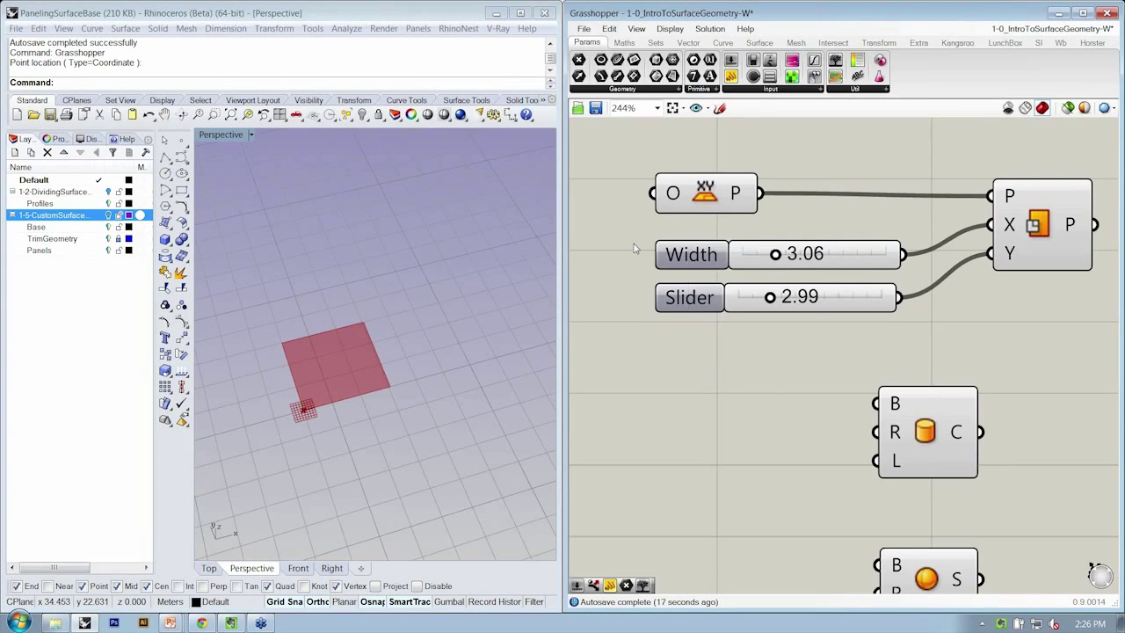
pyautogui.rightClick(698, 307)
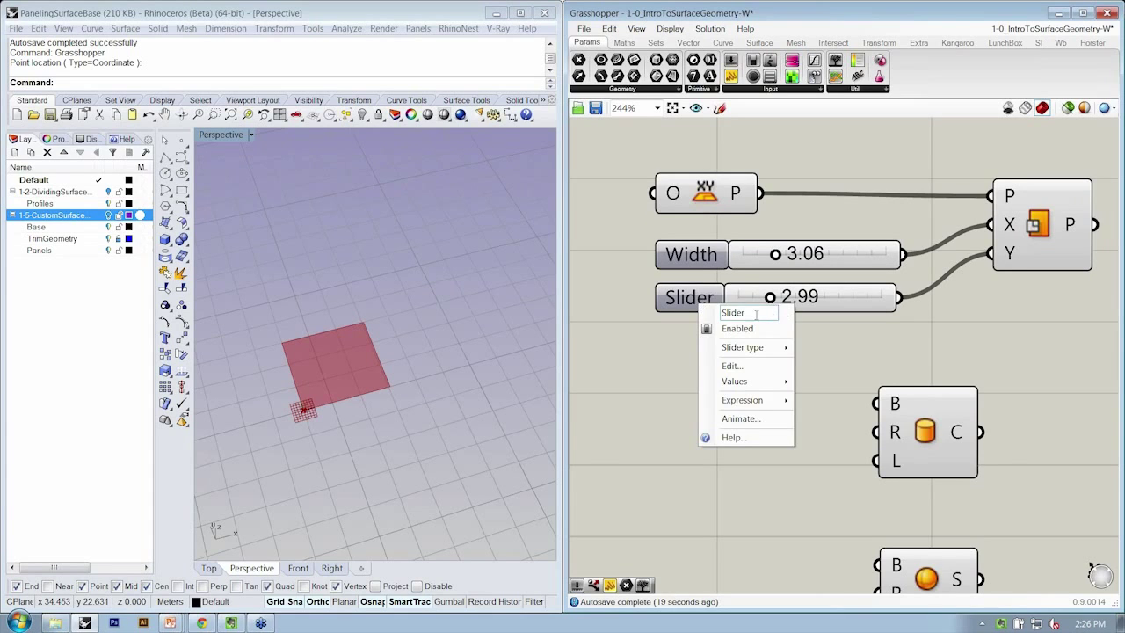
pyautogui.write('Height')
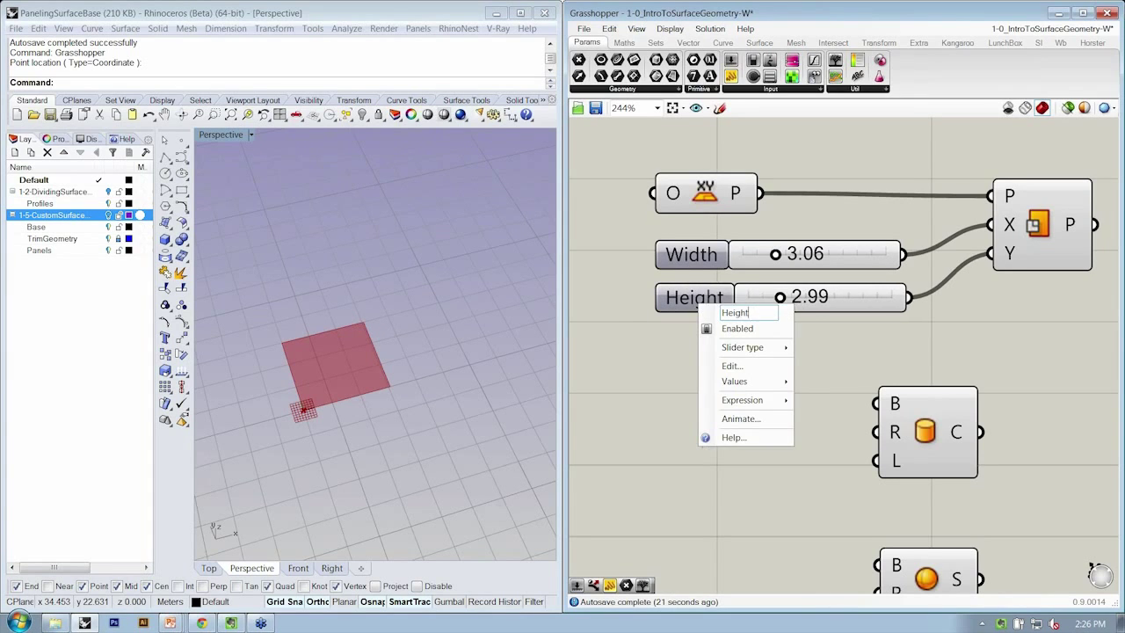
pyautogui.press('Return')
# Move the Cylinder component right and tidy the plane surface's position.
pyautogui.scroll(-2, 806, 301)
pyautogui.moveTo(836, 380); pyautogui.dragTo(957, 368)
pyautogui.click(932, 224)
pyautogui.moveTo(955, 220); pyautogui.dragTo(950, 216)
pyautogui.click(923, 280)
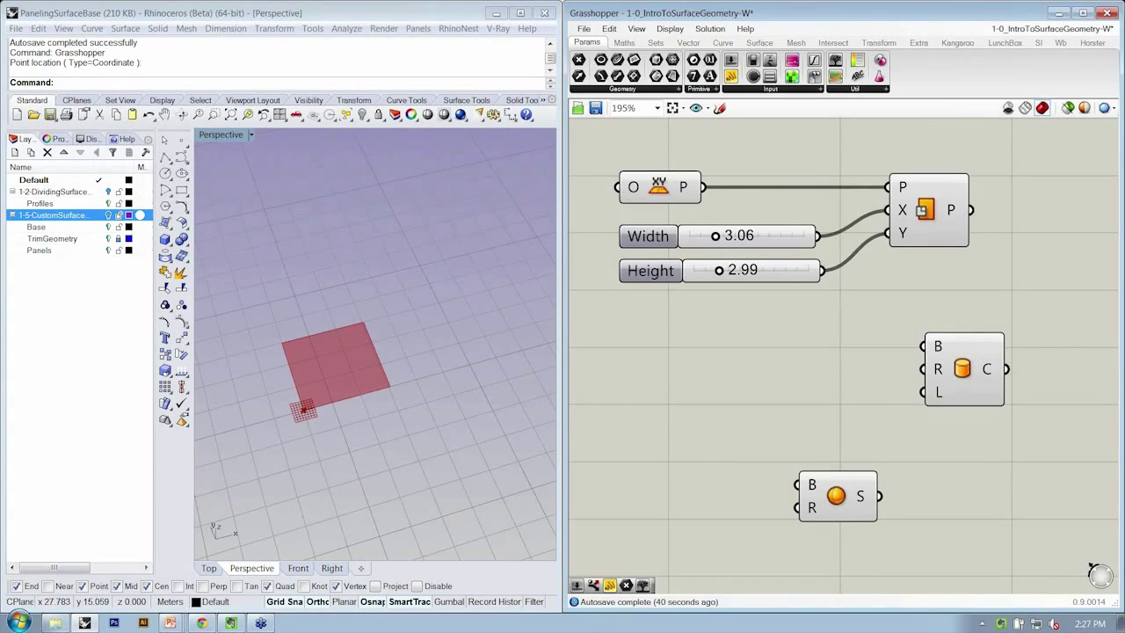
# Arrange the Sphere component above the Cylinder component.
pyautogui.moveTo(805, 499); pyautogui.dragTo(818, 456)
pyautogui.moveTo(969, 403); pyautogui.dragTo(952, 559)
pyautogui.click(866, 463)
pyautogui.moveTo(866, 463); pyautogui.dragTo(952, 388)
pyautogui.scroll(2, 913, 378)
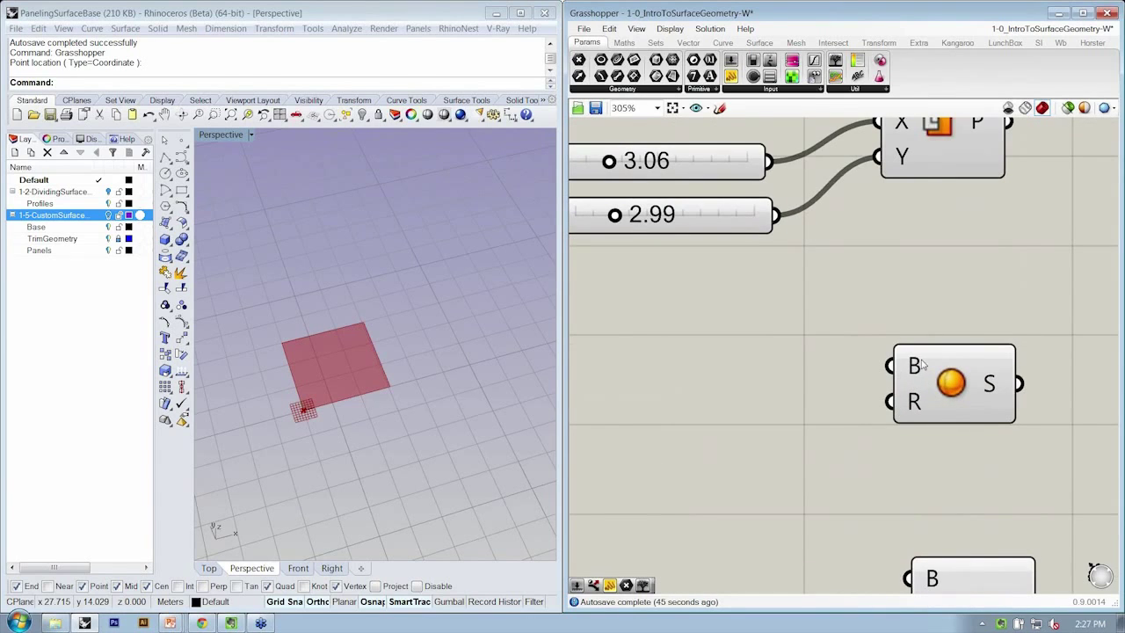
pyautogui.moveTo(922, 366)
pyautogui.scroll(-2, 907, 412)
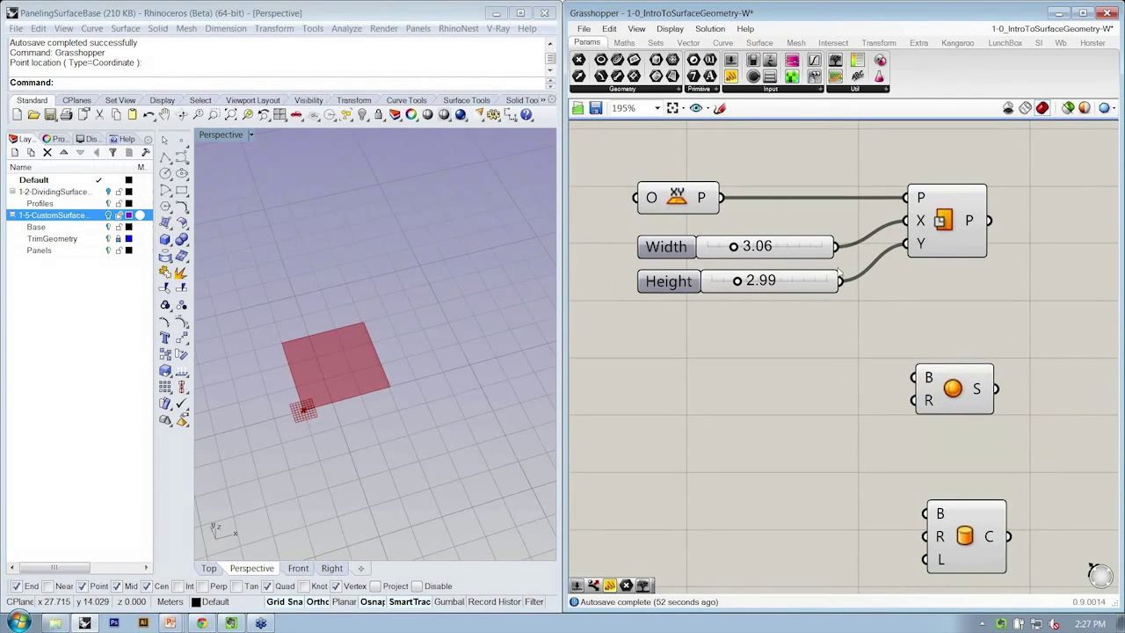
# Copy the XY Plane and Width slider beside the sphere and wire them to it.
pyautogui.moveTo(841, 164); pyautogui.dragTo(655, 260)
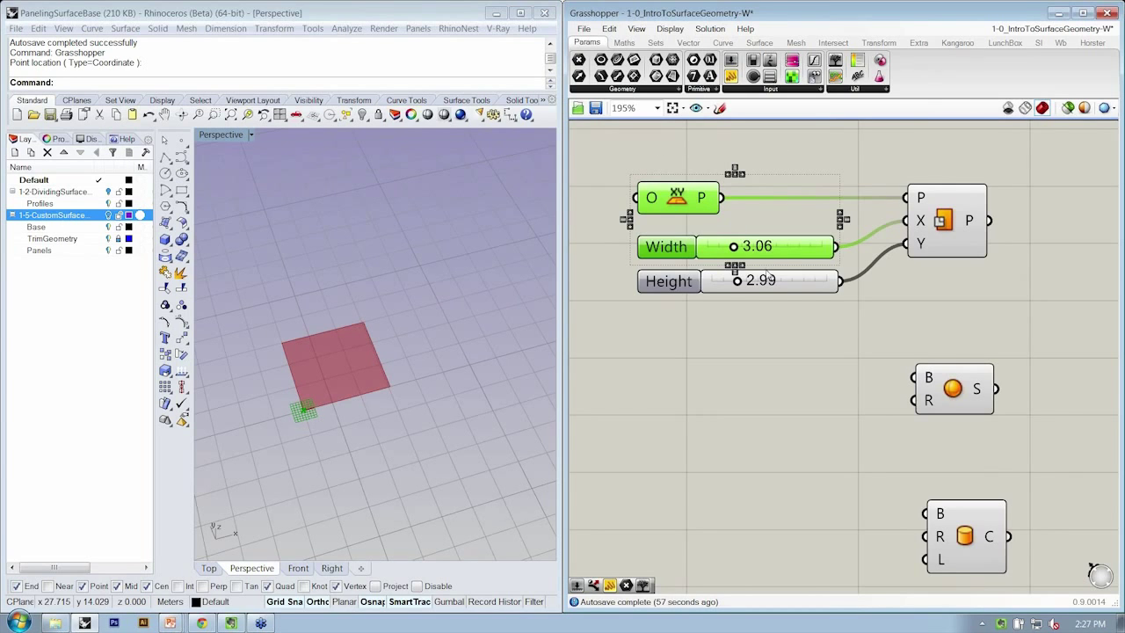
pyautogui.hotkey('ctrl', 'c')
pyautogui.hotkey('ctrl', 'v')
pyautogui.moveTo(677, 255); pyautogui.dragTo(671, 421)
pyautogui.click(697, 332)
pyautogui.moveTo(726, 372); pyautogui.dragTo(842, 423)
# Set the sphere radius to 2.69 and check the result in the viewport.
pyautogui.moveTo(743, 427); pyautogui.dragTo(726, 425)
pyautogui.scroll(-4, 467, 405)
pyautogui.scroll(3, 467, 405)
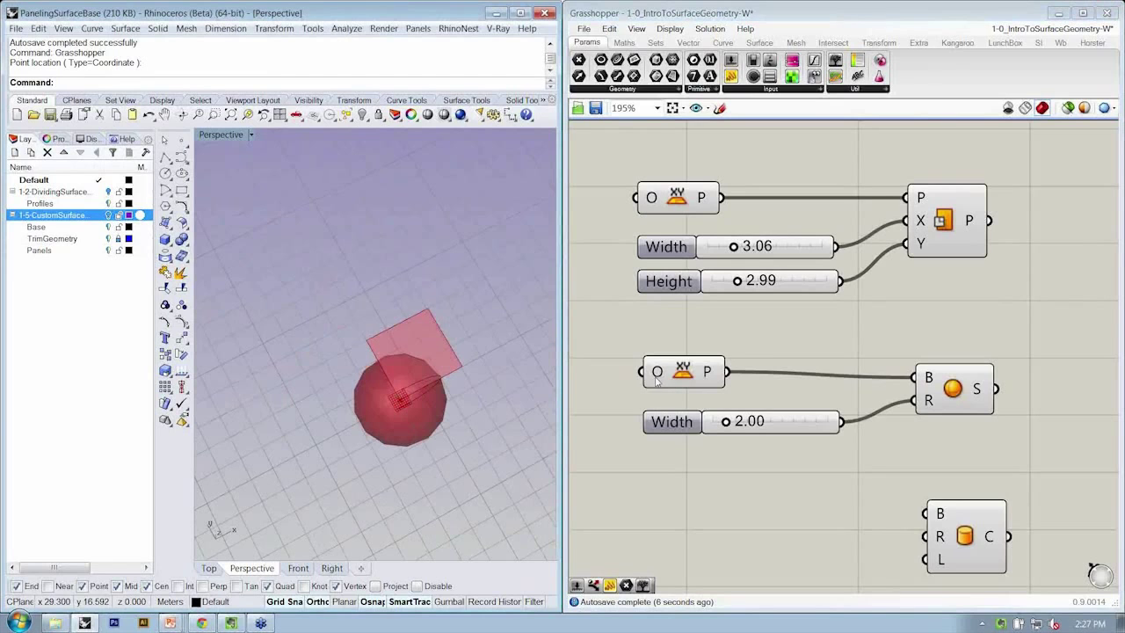
pyautogui.moveTo(457, 413); pyautogui.dragTo(335, 406, button='right')
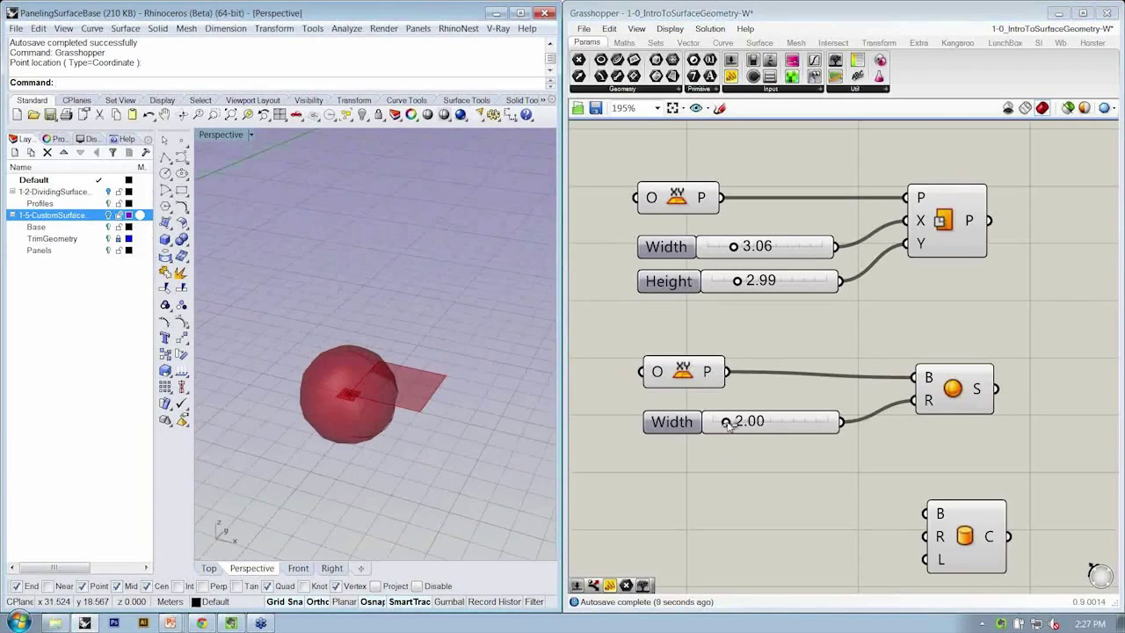
pyautogui.moveTo(726, 423)
pyautogui.mouseDown()
pyautogui.moveTo(746, 423)
pyautogui.moveTo(718, 423)
pyautogui.moveTo(735, 423)
pyautogui.mouseUp()
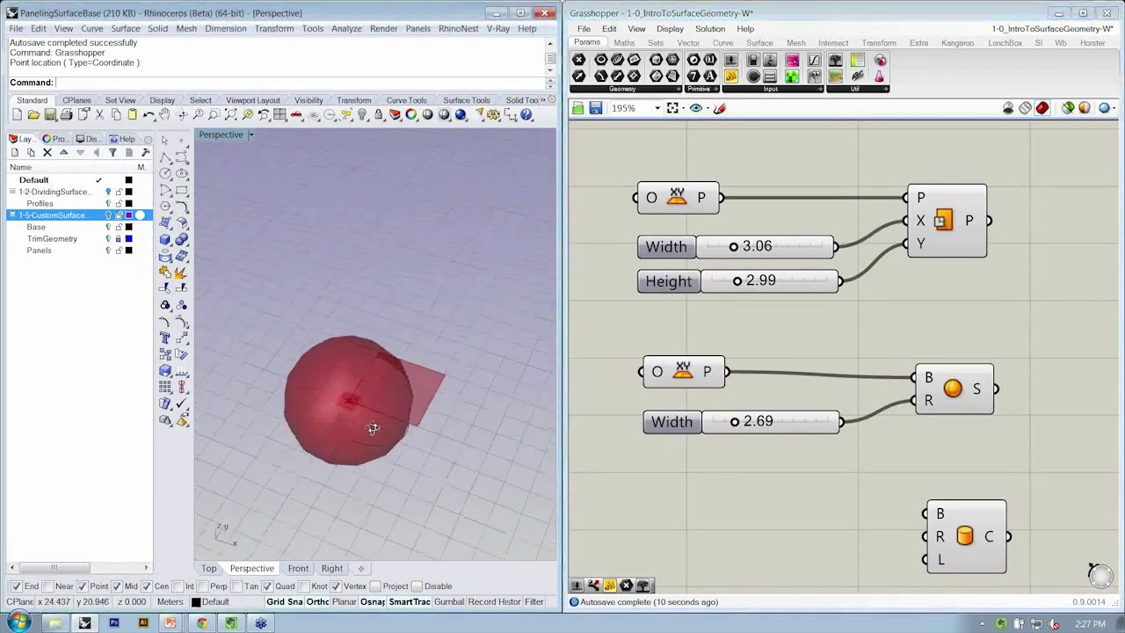
# Set the sphere plane's origin to a single point picked in the Rhino viewport.
pyautogui.scroll(3, 372, 435)
pyautogui.scroll(2, 398, 431)
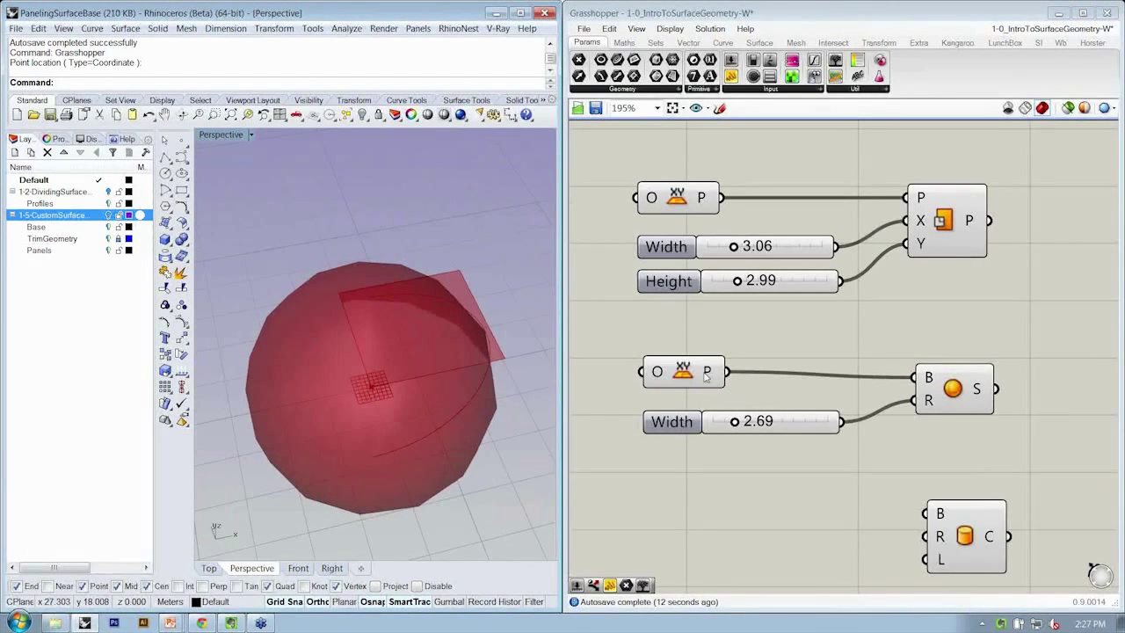
pyautogui.rightClick(659, 374)
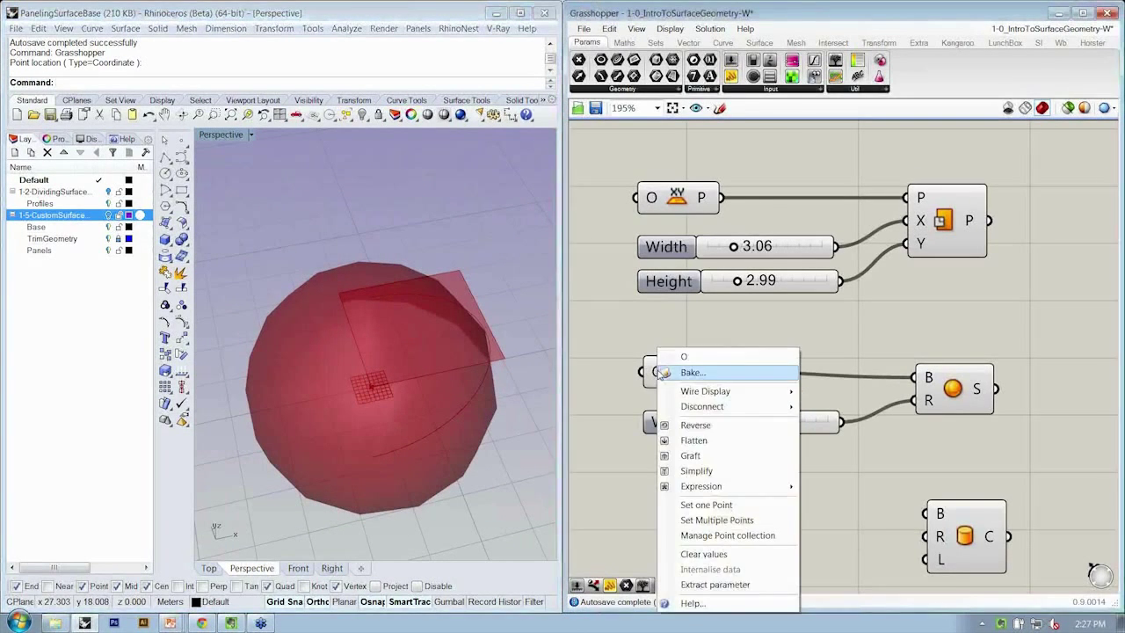
pyautogui.click(718, 506)
pyautogui.scroll(-5, 409, 422)
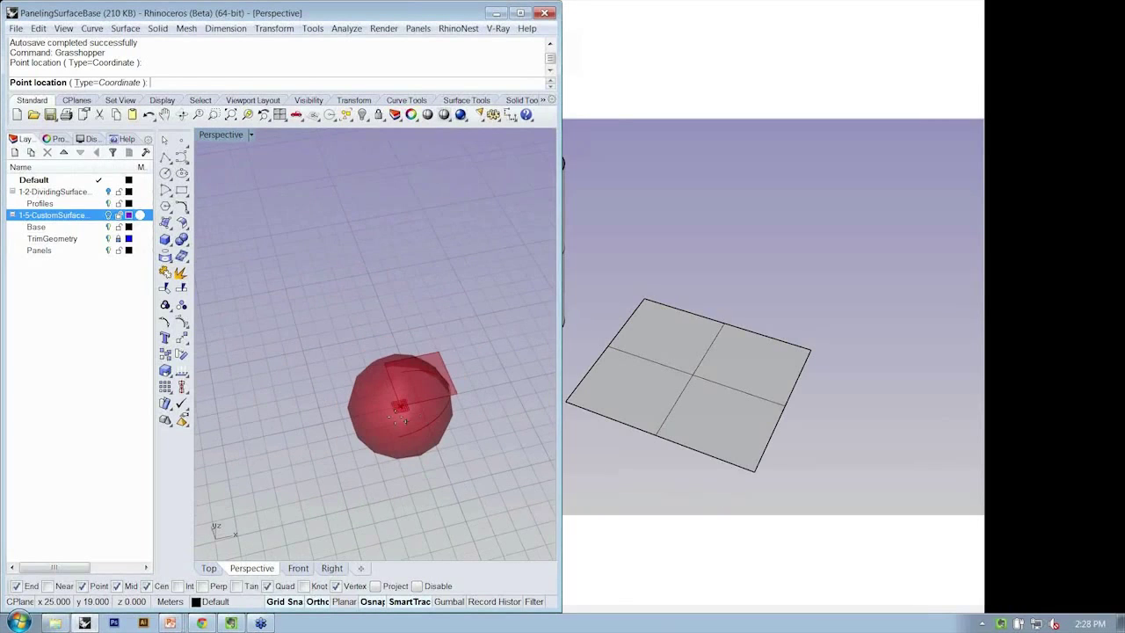
pyautogui.click(269, 457)
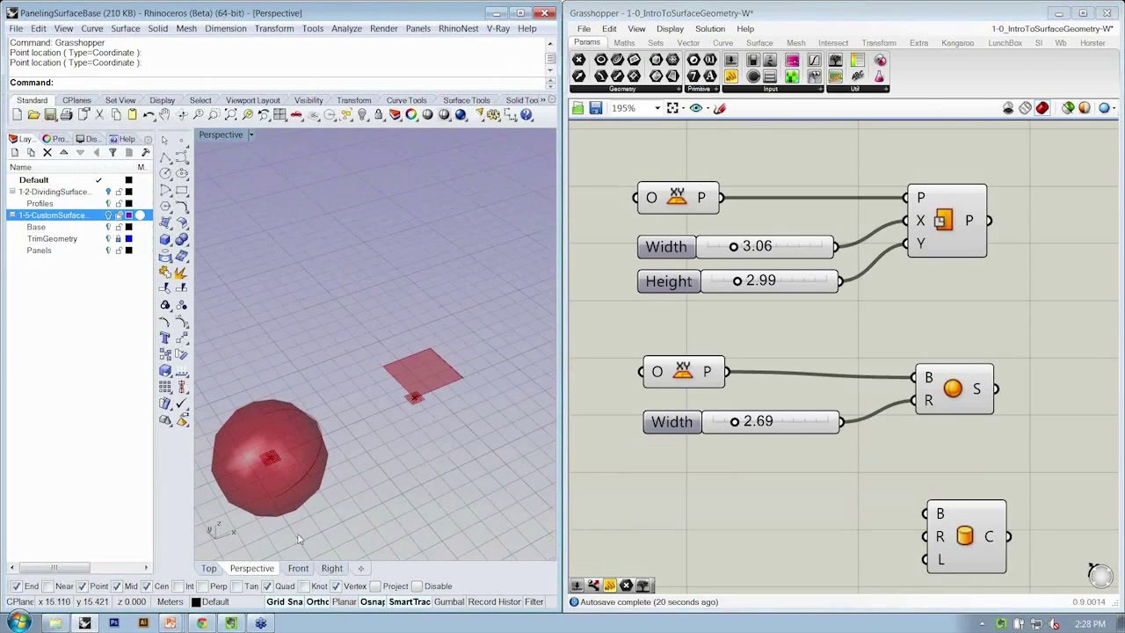
pyautogui.moveTo(351, 435); pyautogui.dragTo(278, 468, button='right')
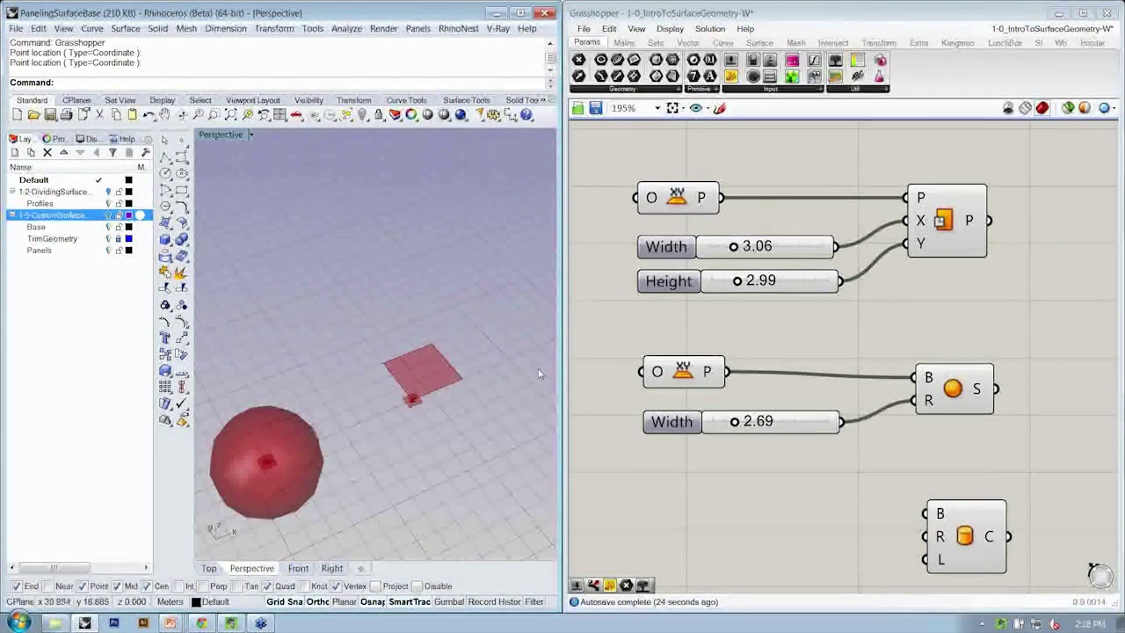
# Set the sphere radius to 2.97 and the plane surface height to 3.36.
pyautogui.click(734, 423)
pyautogui.moveTo(735, 423)
pyautogui.mouseDown()
pyautogui.moveTo(721, 423)
pyautogui.moveTo(739, 423)
pyautogui.mouseUp()
pyautogui.moveTo(736, 282); pyautogui.dragTo(743, 286)
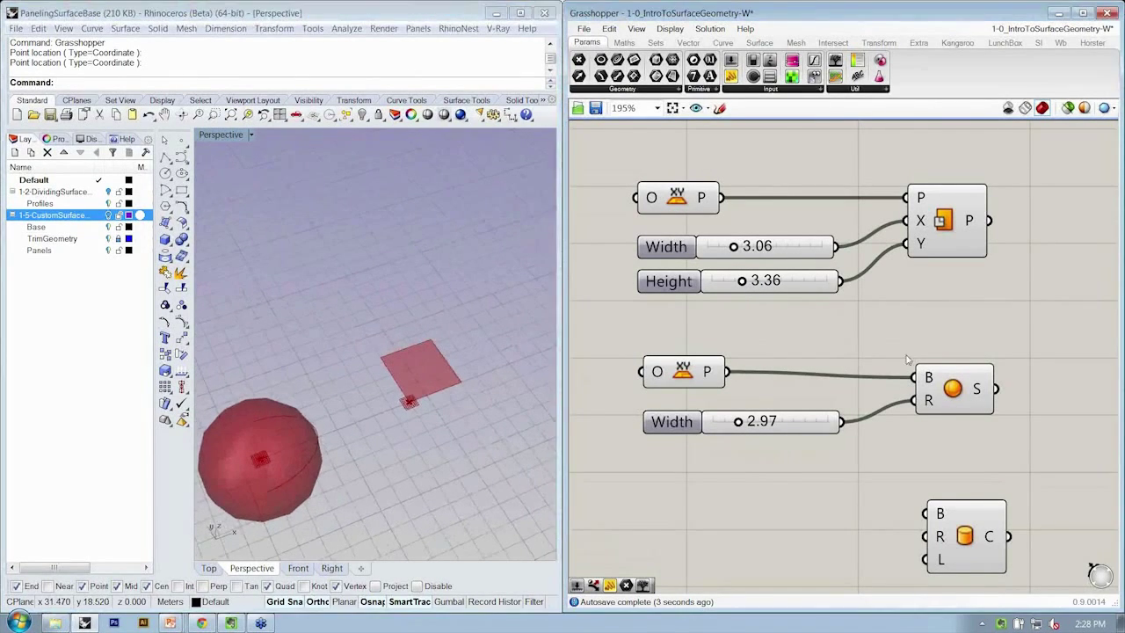
pyautogui.moveTo(946, 378); pyautogui.dragTo(943, 372)
pyautogui.click(949, 467)
pyautogui.moveTo(950, 468); pyautogui.dragTo(960, 385, button='right')
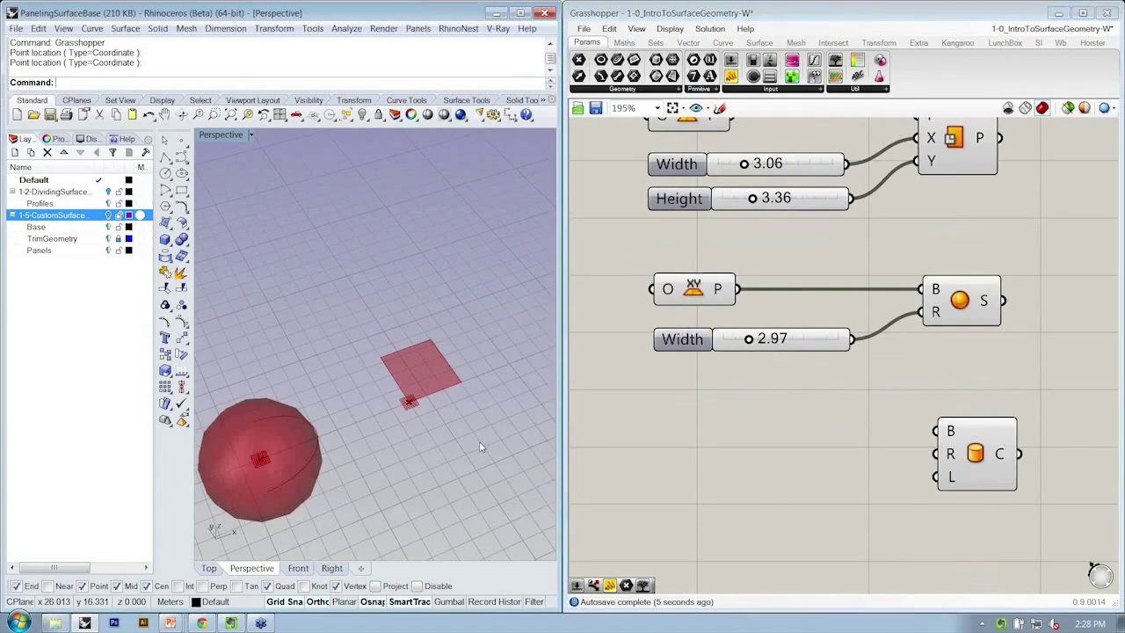
pyautogui.moveTo(532, 497); pyautogui.dragTo(398, 430, button='right')
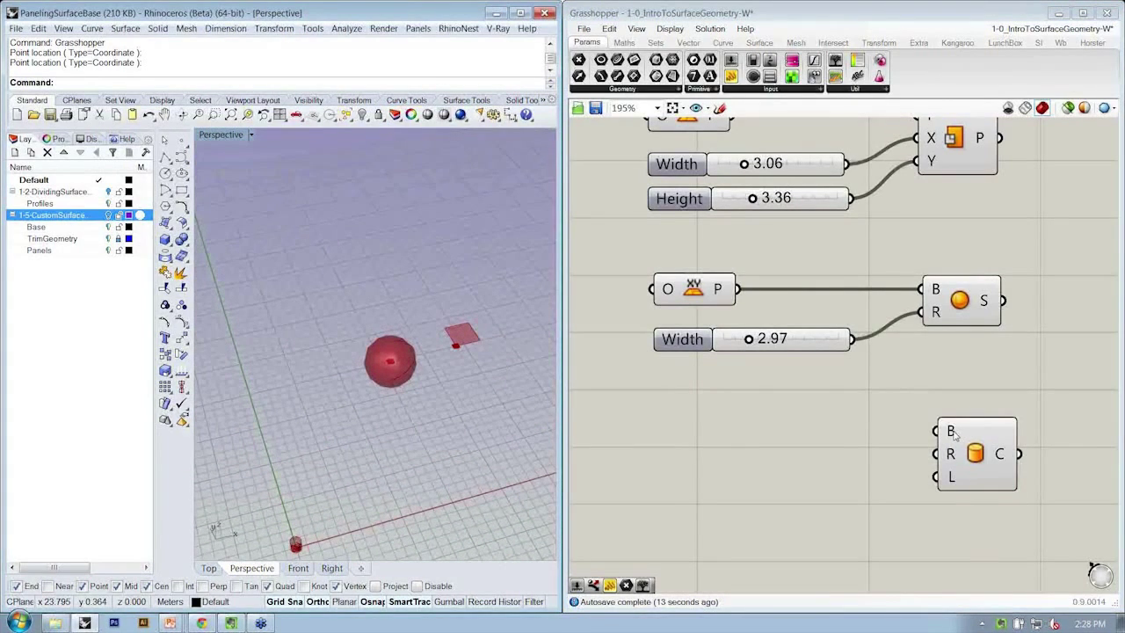
pyautogui.moveTo(952, 517); pyautogui.dragTo(946, 505, button='right')
pyautogui.moveTo(1002, 466); pyautogui.dragTo(989, 454)
pyautogui.click(820, 467)
pyautogui.scroll(2, 820, 467)
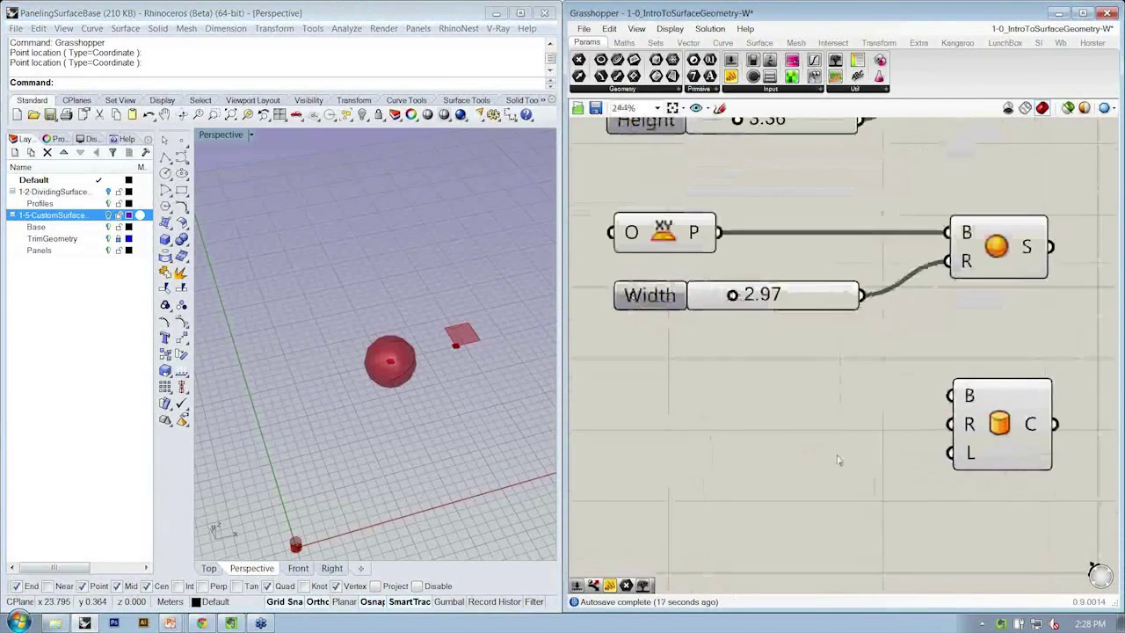
pyautogui.moveTo(982, 366)
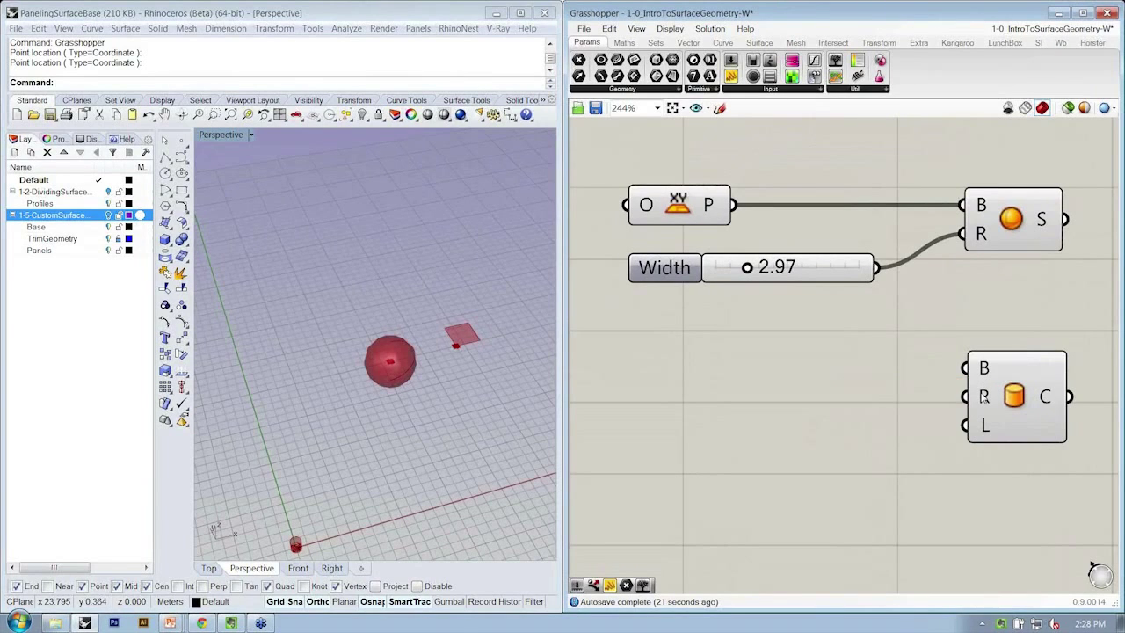
pyautogui.moveTo(984, 396)
pyautogui.scroll(-2, 974, 312)
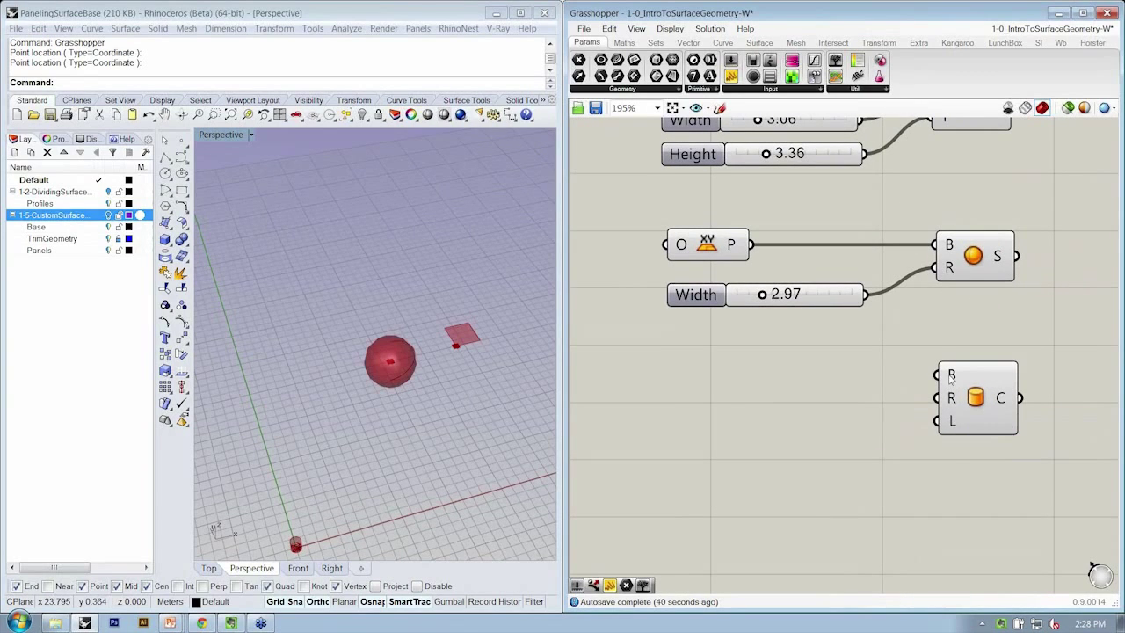
pyautogui.moveTo(950, 378)
pyautogui.moveTo(952, 400)
pyautogui.moveTo(950, 420)
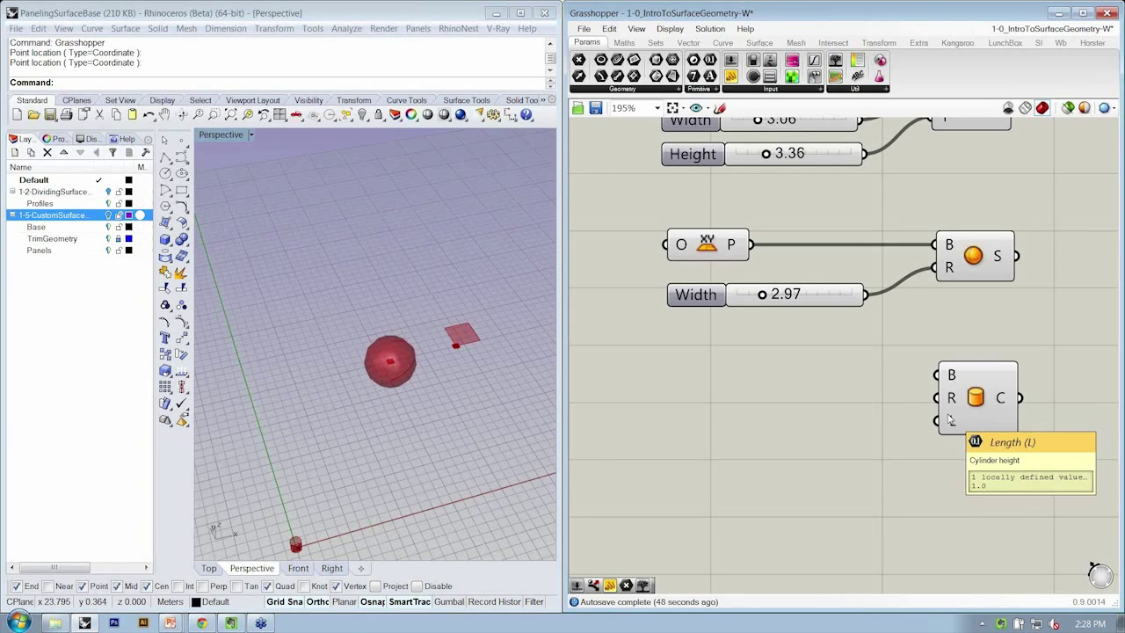
# Copy the XY Plane, Width and Height sliders beside the cylinder and wire them in.
pyautogui.scroll(-2, 822, 379)
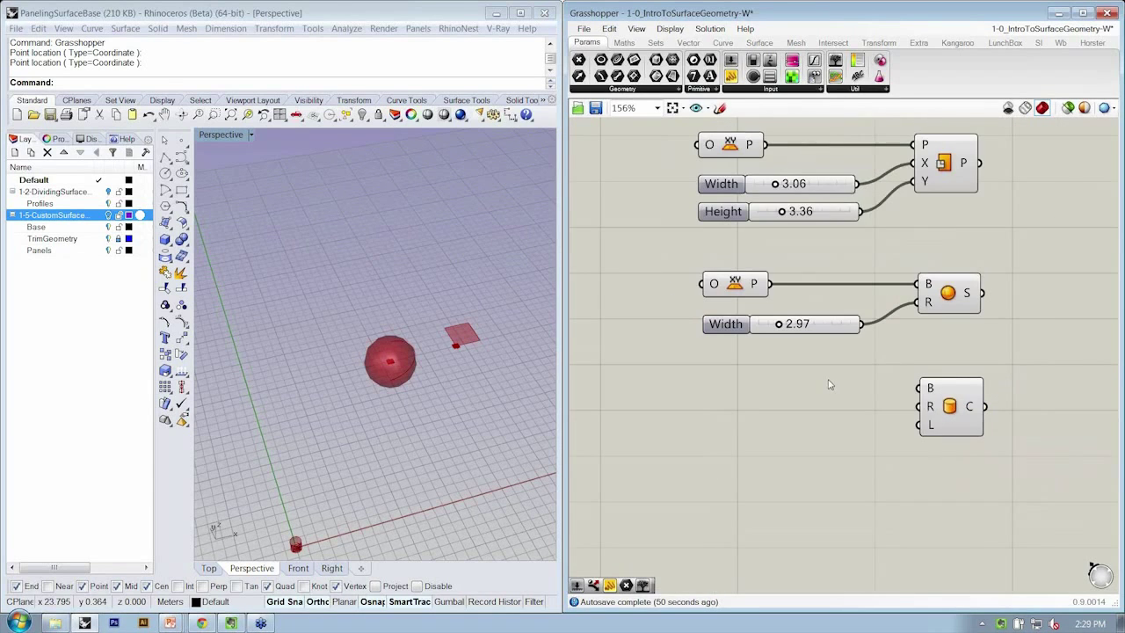
pyautogui.moveTo(866, 261); pyautogui.dragTo(710, 149)
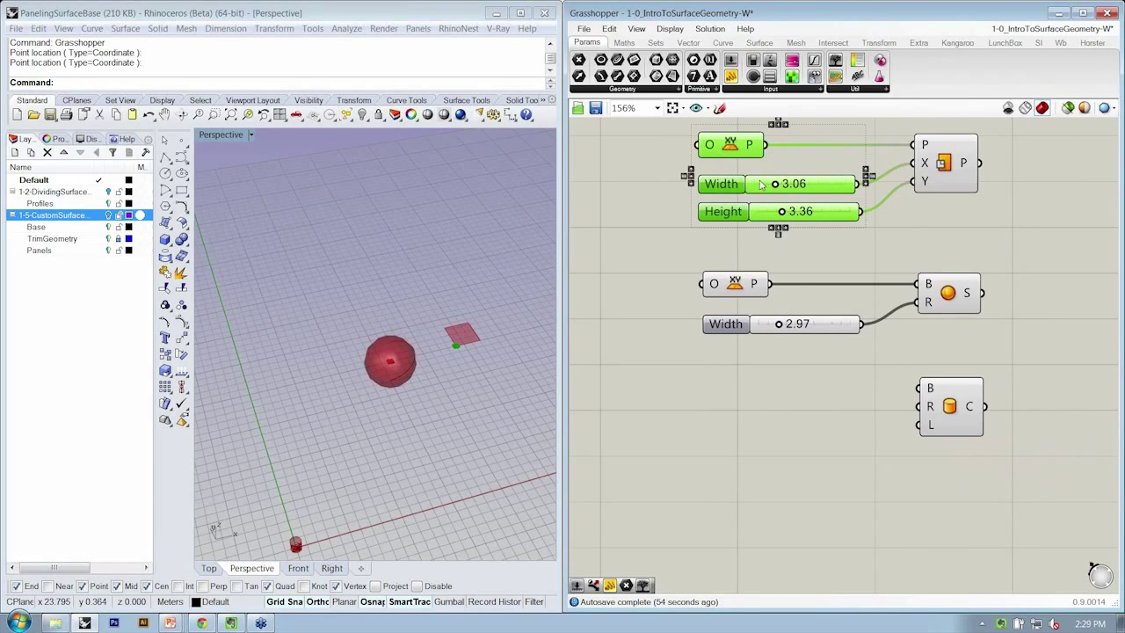
pyautogui.keyDown('alt'); pyautogui.moveTo(758, 196); pyautogui.dragTo(761, 449); pyautogui.keyUp('alt')
pyautogui.click(739, 370)
pyautogui.moveTo(769, 395); pyautogui.dragTo(854, 483)
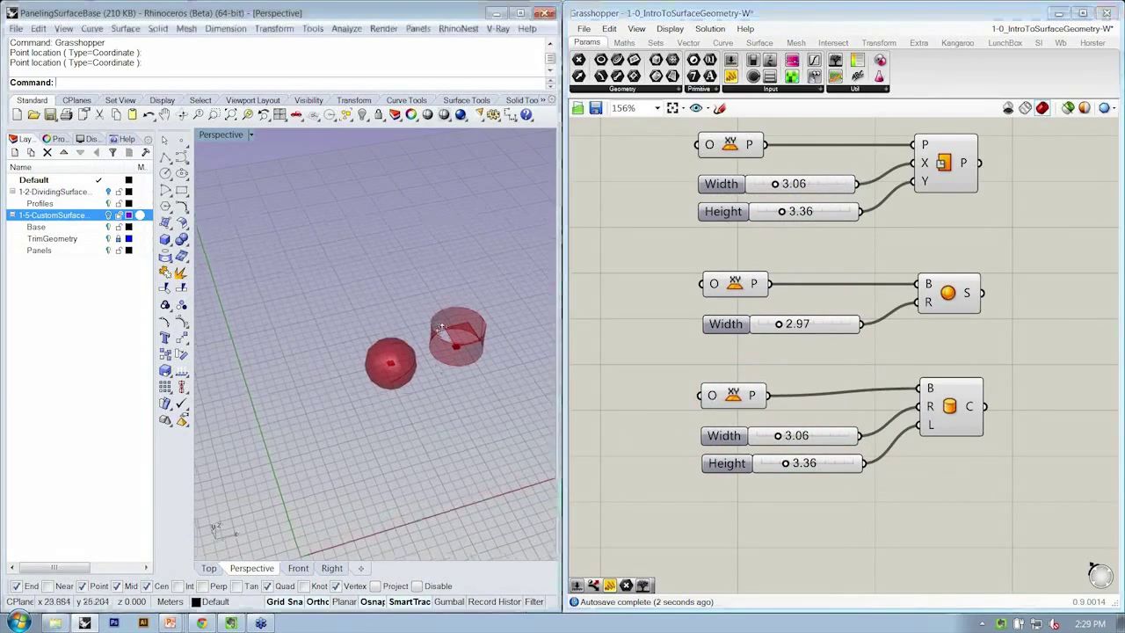
# Set the cylinder plane's origin to a picked point and the radius to 2.54.
pyautogui.rightClick(714, 395)
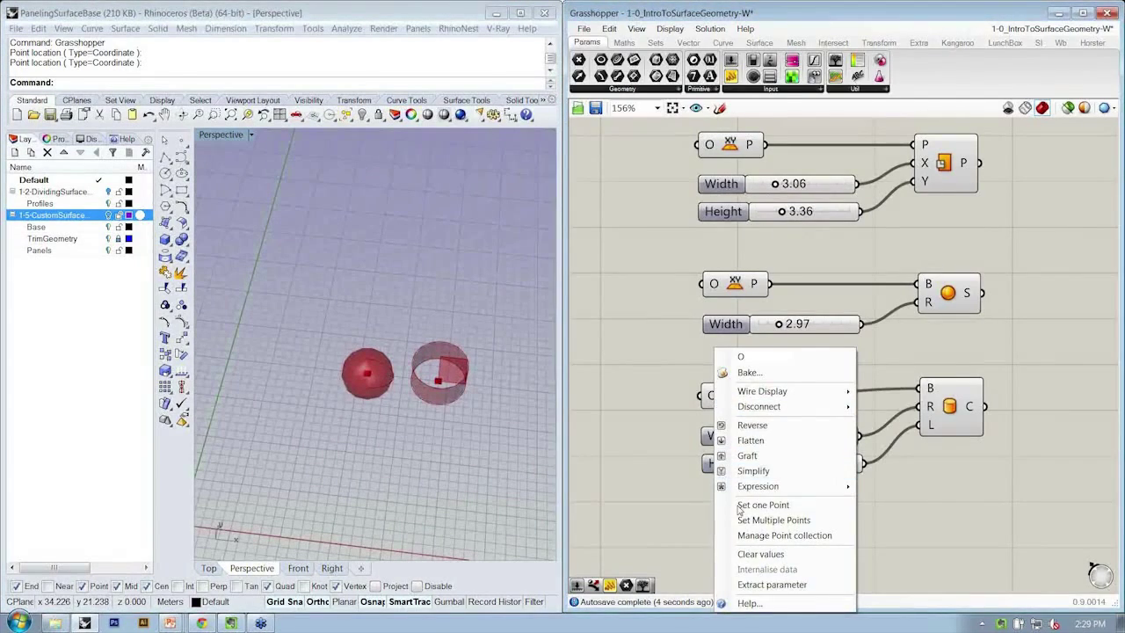
pyautogui.click(763, 505)
pyautogui.click(394, 449)
pyautogui.moveTo(394, 449); pyautogui.dragTo(468, 383, button='right')
pyautogui.moveTo(777, 435); pyautogui.dragTo(807, 465)
# Review the sphere and cylinder in the viewport and reposition the canvas.
pyautogui.moveTo(383, 513); pyautogui.dragTo(464, 403, button='right')
pyautogui.moveTo(967, 510); pyautogui.dragTo(901, 509, button='right')
pyautogui.click(882, 409)
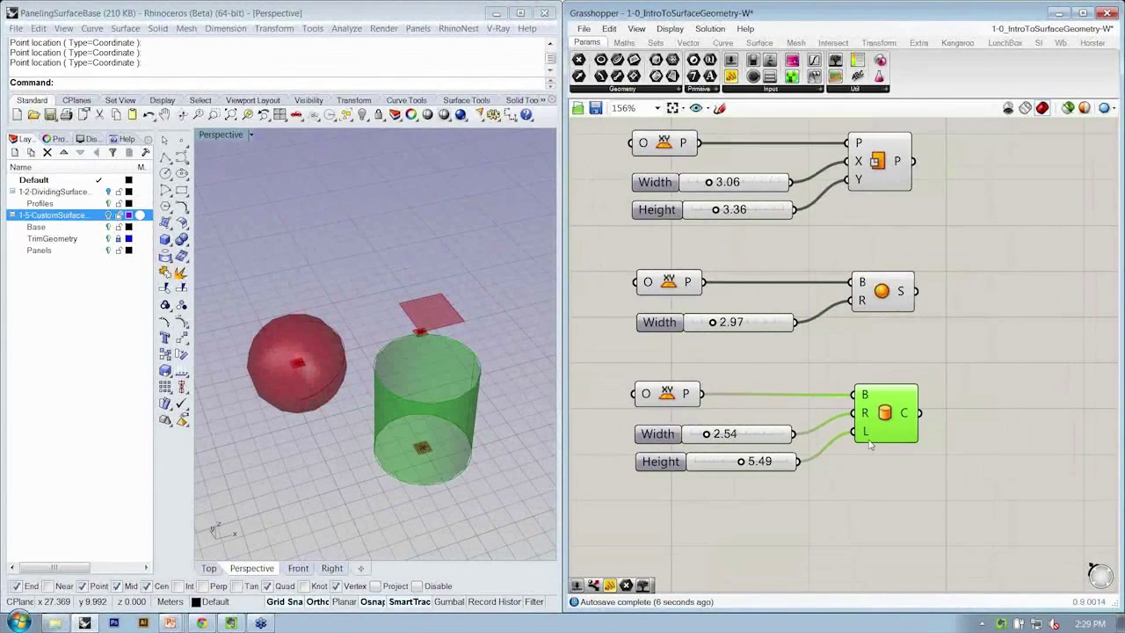
pyautogui.click(936, 381)
pyautogui.moveTo(926, 233); pyautogui.dragTo(921, 257, button='right')
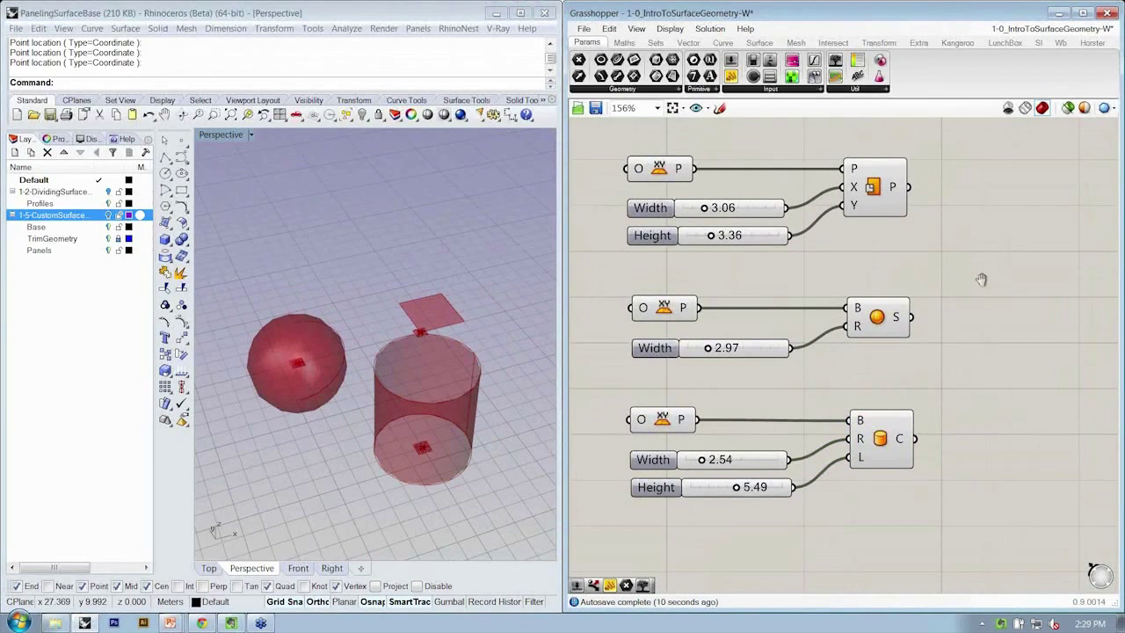
pyautogui.moveTo(985, 280); pyautogui.dragTo(965, 290, button='right')
# Orbit the Perspective view around the sphere, cylinder and plane surface previews.
pyautogui.moveTo(899, 499); pyautogui.dragTo(883, 503, button='right')
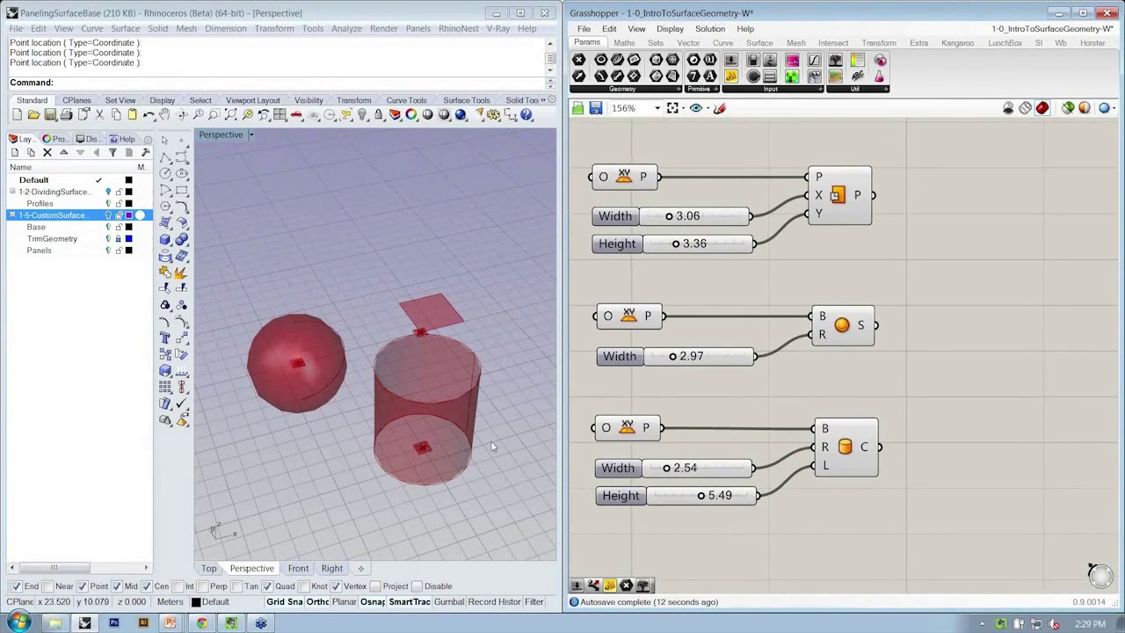
pyautogui.moveTo(349, 446); pyautogui.dragTo(499, 416, button='right')
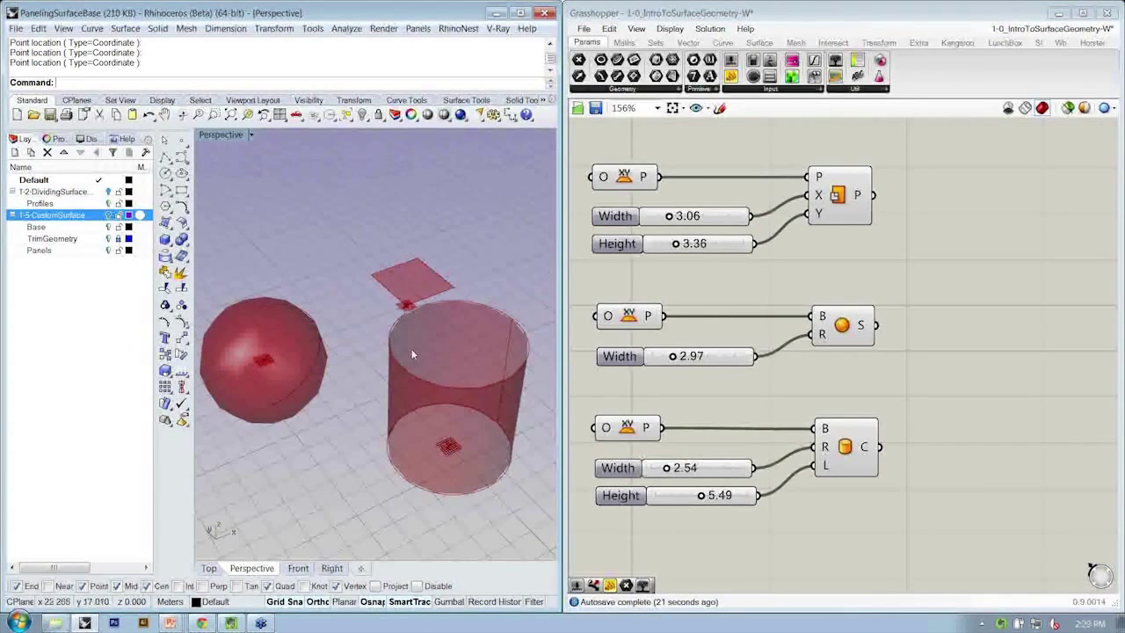
pyautogui.moveTo(409, 352)
pyautogui.mouseDown(button='right')
pyautogui.moveTo(389, 354)
pyautogui.moveTo(407, 373)
pyautogui.mouseUp(button='right')
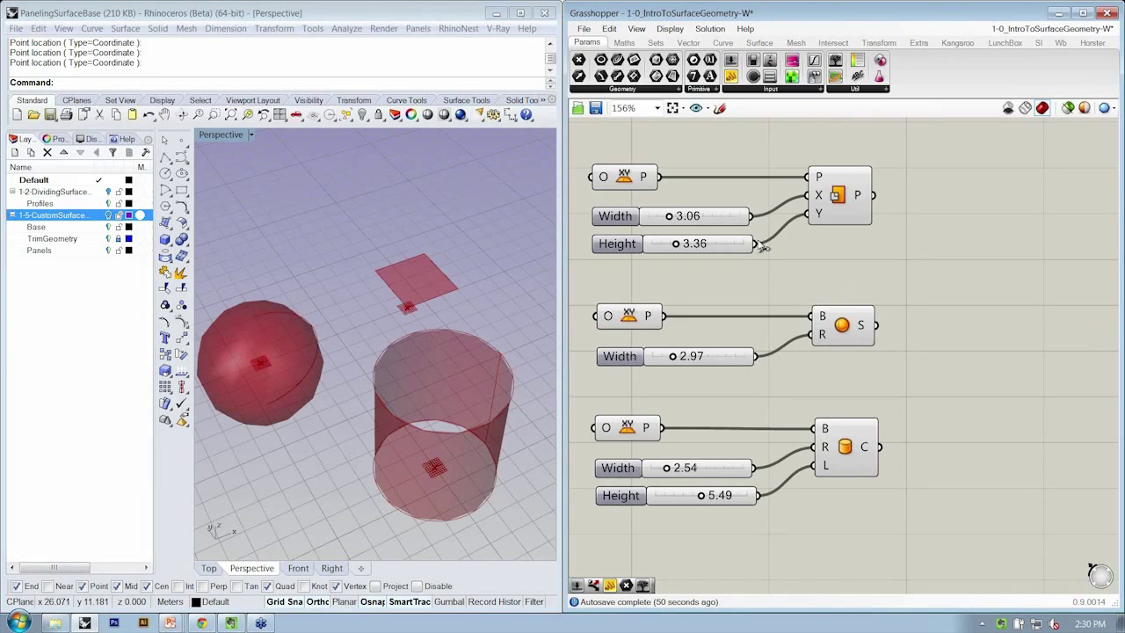
pyautogui.moveTo(378, 369); pyautogui.dragTo(436, 363, button='right')
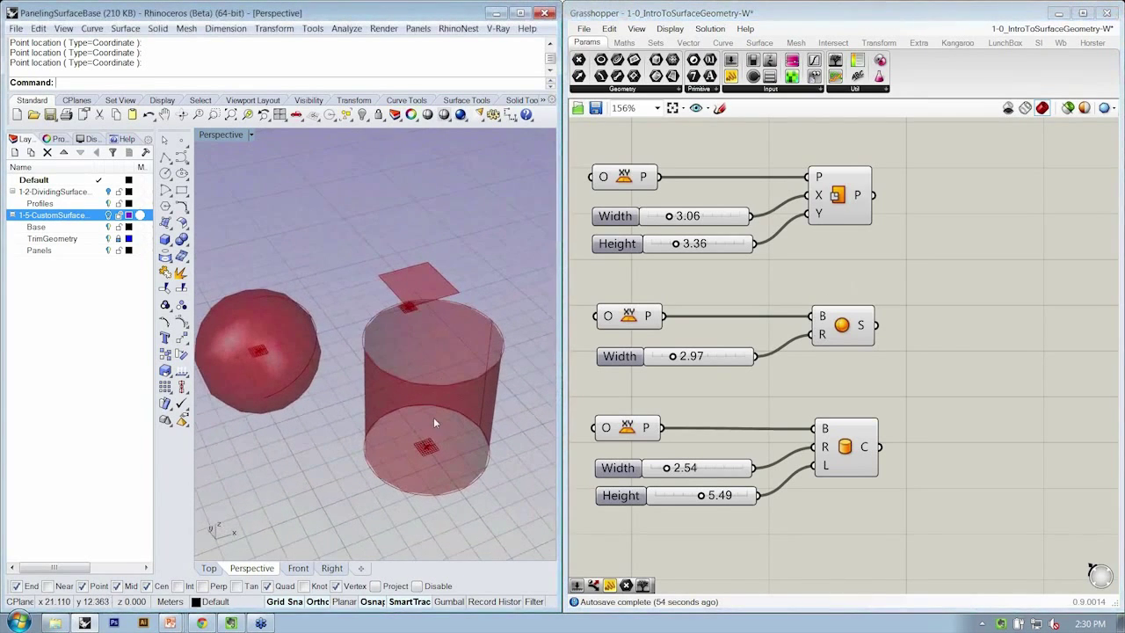
pyautogui.moveTo(435, 421); pyautogui.dragTo(519, 387, button='right')
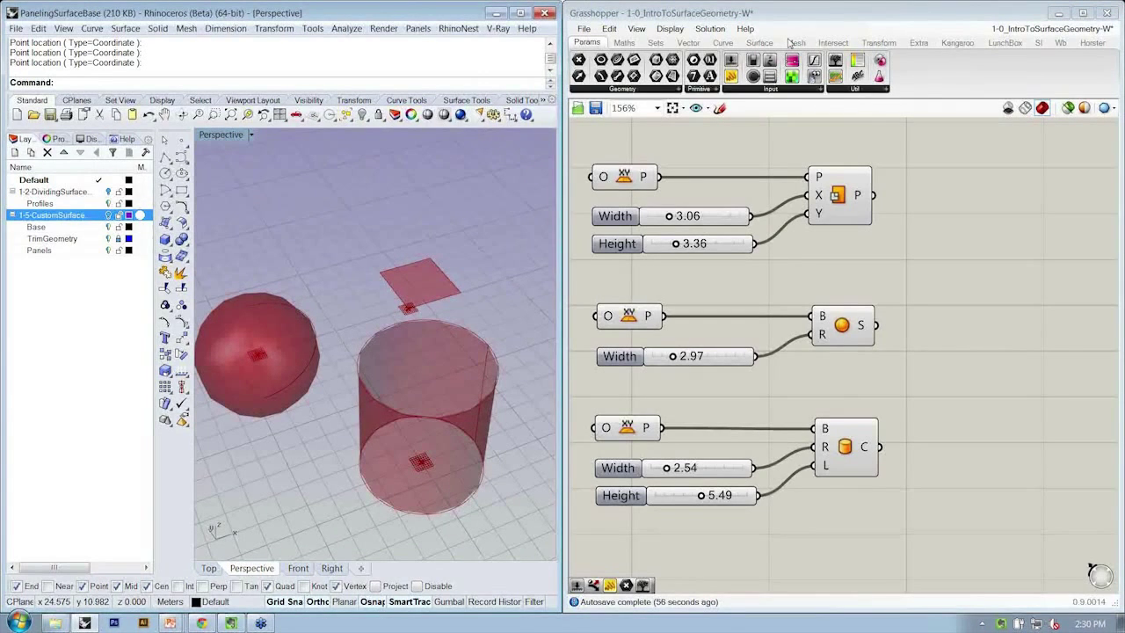
# Add a Surface Points component from Surface > Analysis and feed the cylinder into it.
pyautogui.click(761, 43)
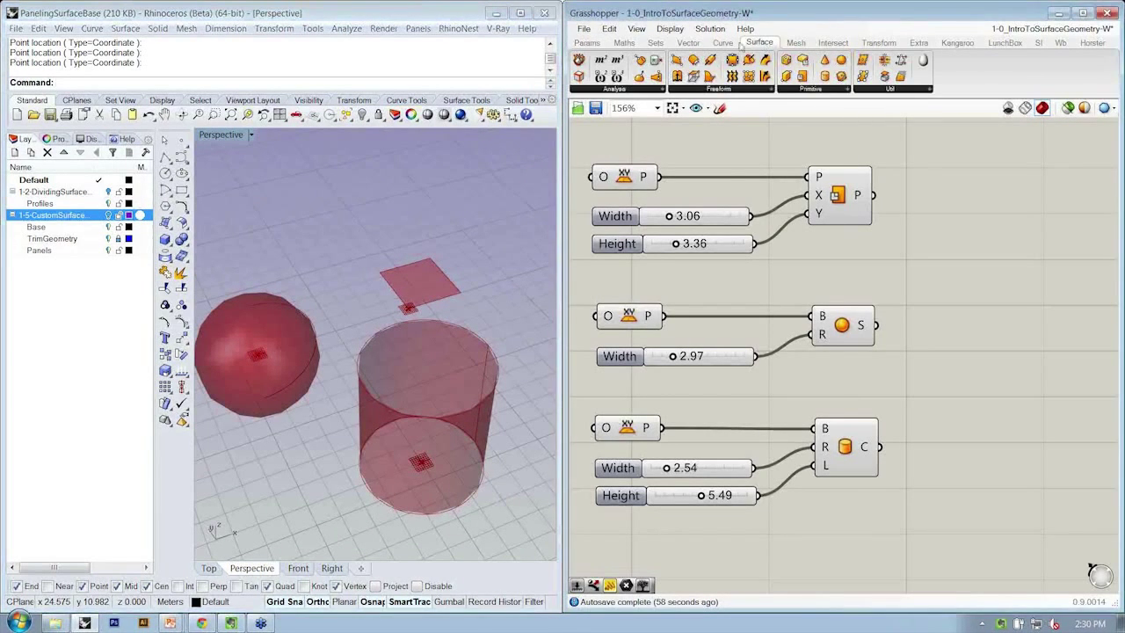
pyautogui.click(653, 90)
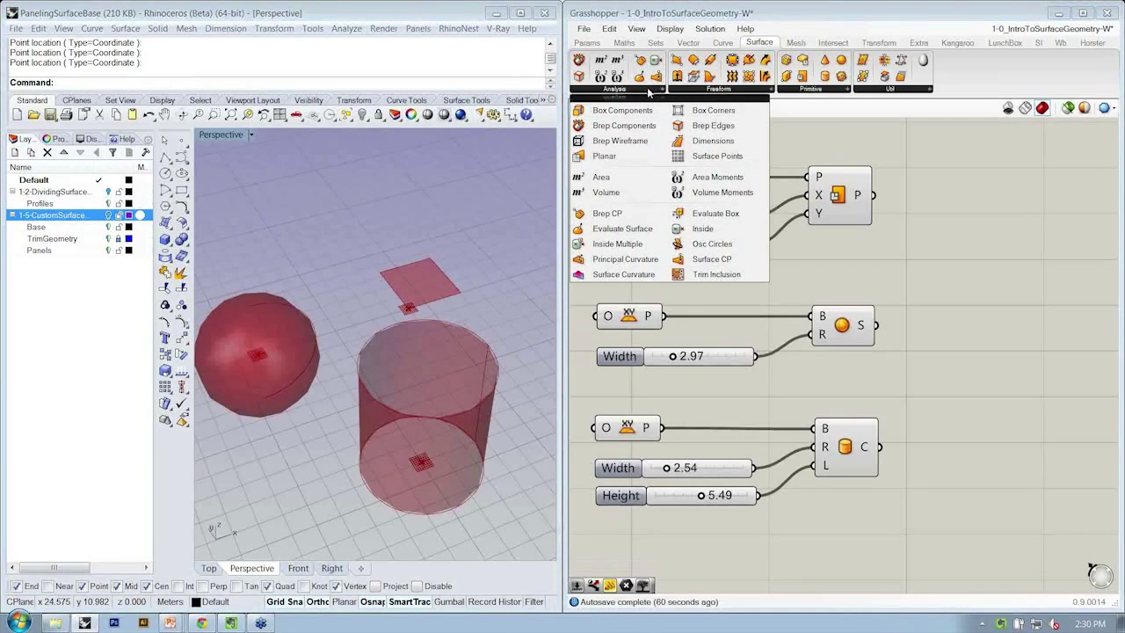
pyautogui.click(730, 156)
pyautogui.click(991, 447)
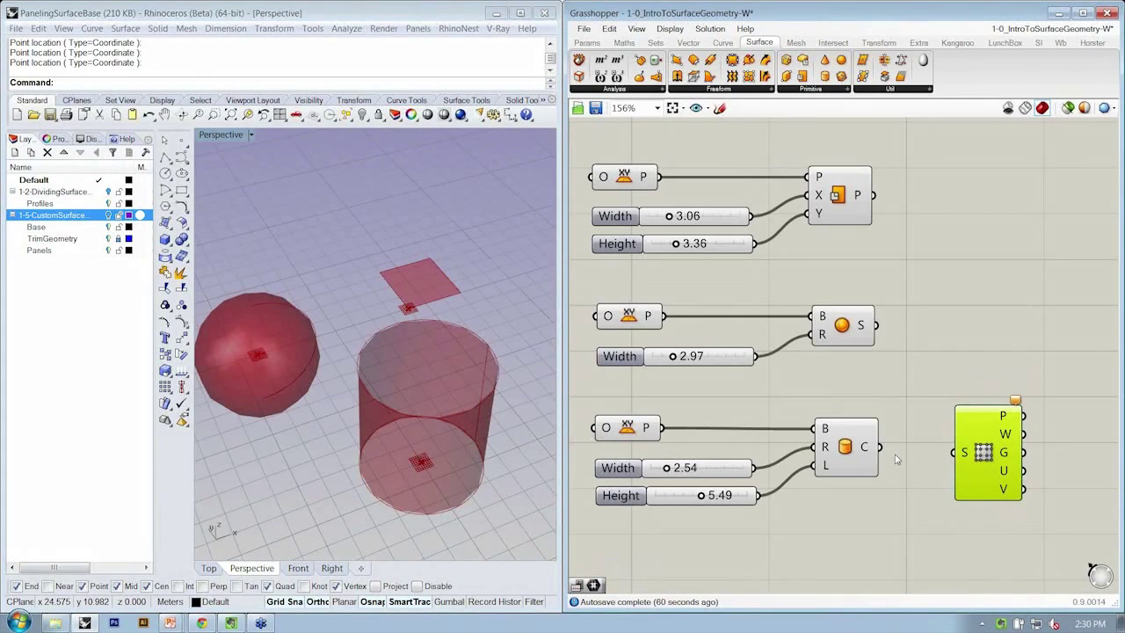
pyautogui.moveTo(880, 448); pyautogui.dragTo(959, 441)
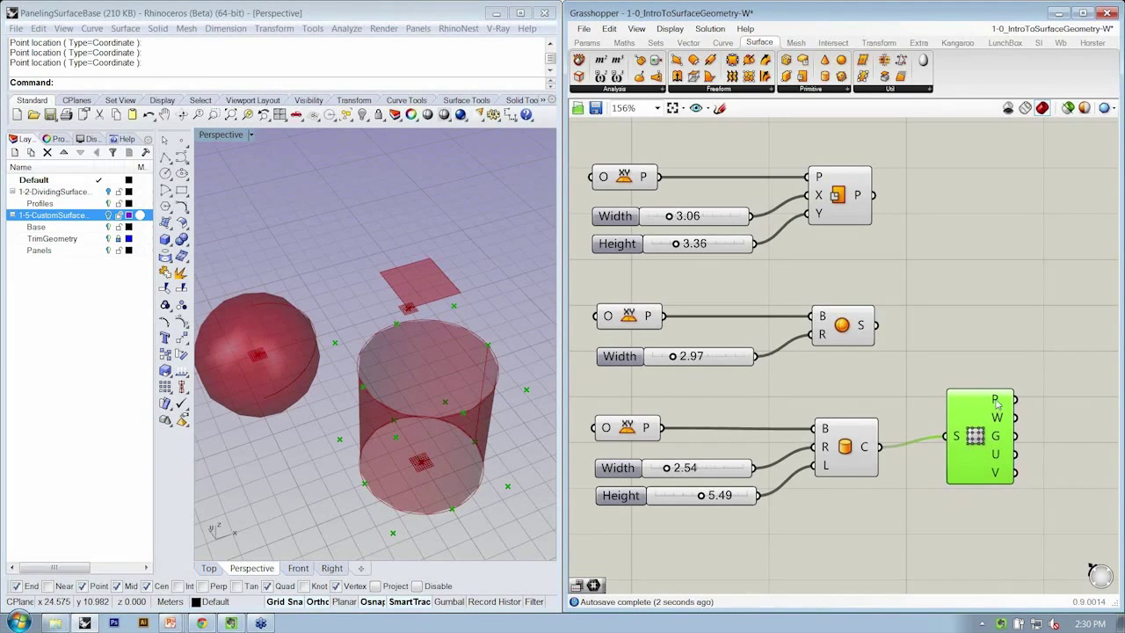
# Orbit the Perspective view to inspect the cylinder's control points.
pyautogui.moveTo(378, 369); pyautogui.dragTo(485, 326, button='right')
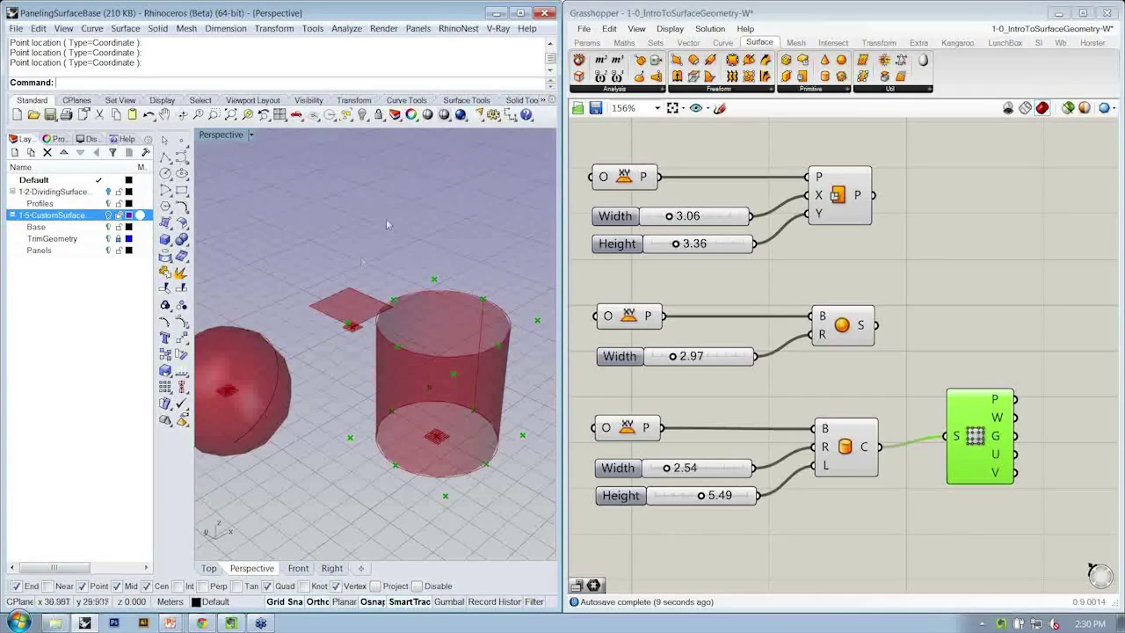
pyautogui.moveTo(360, 261); pyautogui.dragTo(361, 355, button='right')
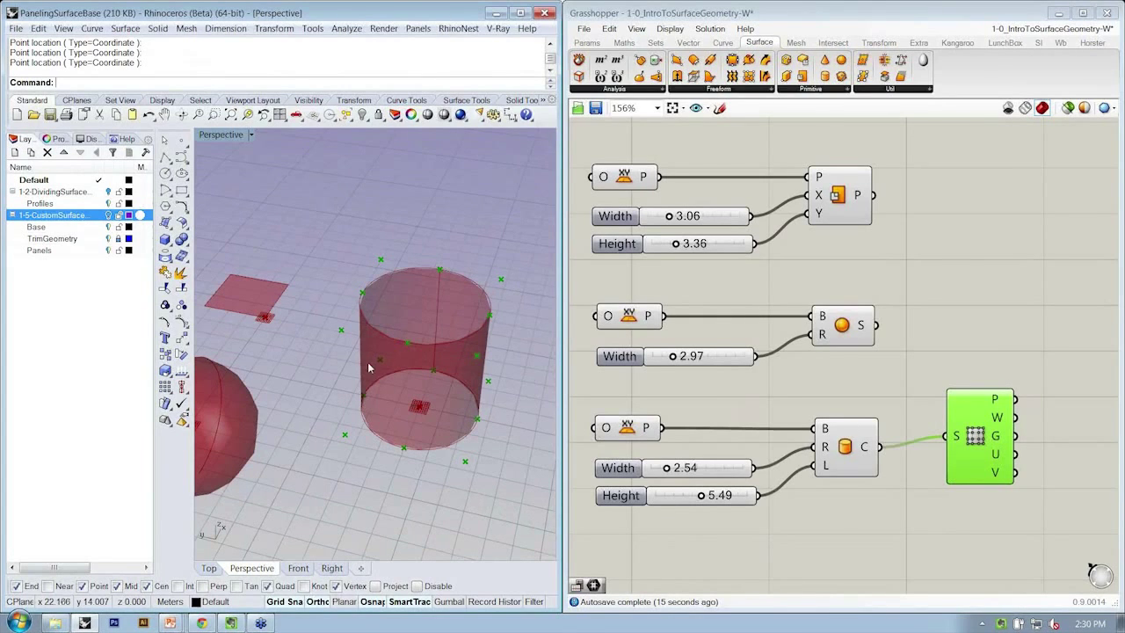
pyautogui.moveTo(343, 334); pyautogui.dragTo(423, 413, button='right')
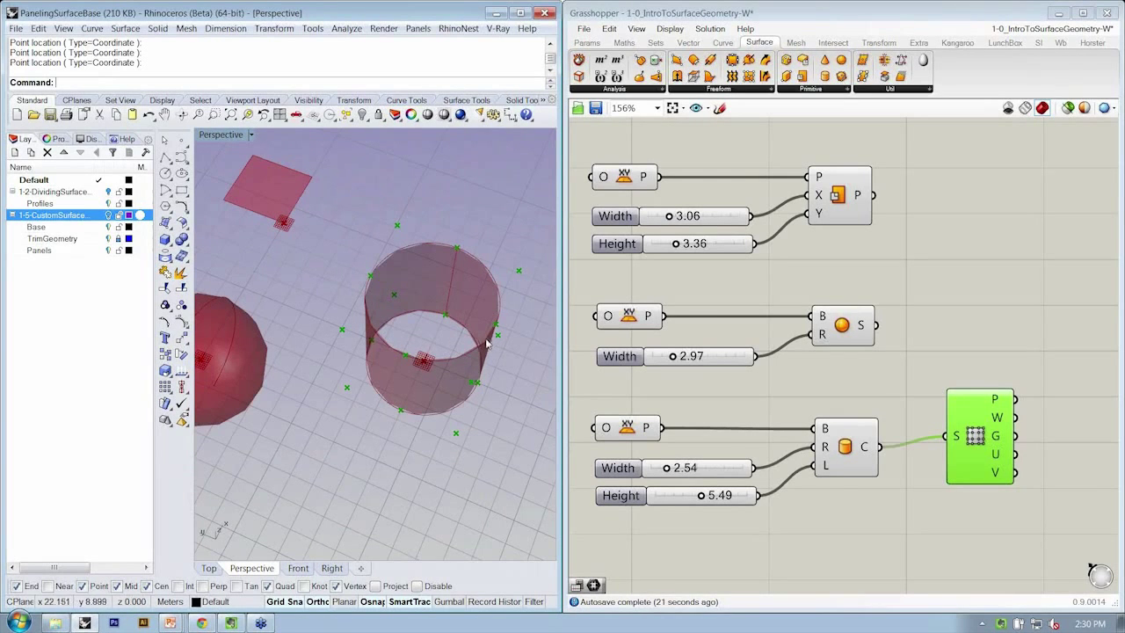
pyautogui.moveTo(531, 342); pyautogui.dragTo(380, 334, button='right')
# Take a final look at the sphere, cylinder and plane surface in Rhino.
pyautogui.click(942, 333)
pyautogui.scroll(-1, 932, 352)
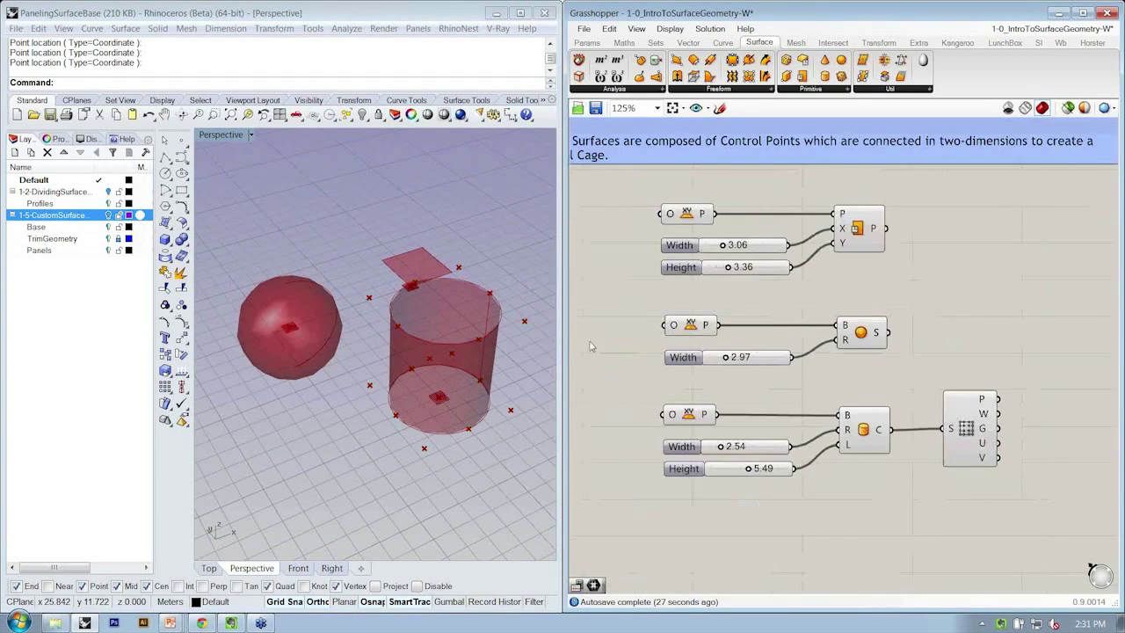
pyautogui.moveTo(197, 360); pyautogui.dragTo(237, 374, button='right')
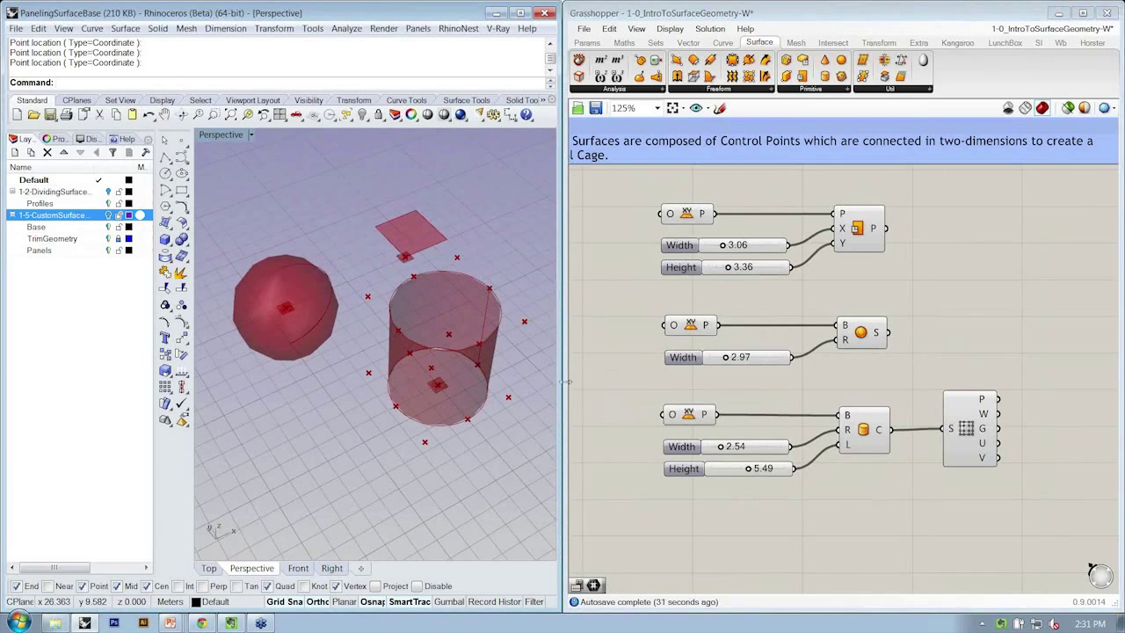
pyautogui.moveTo(410, 367); pyautogui.dragTo(384, 326, button='right')
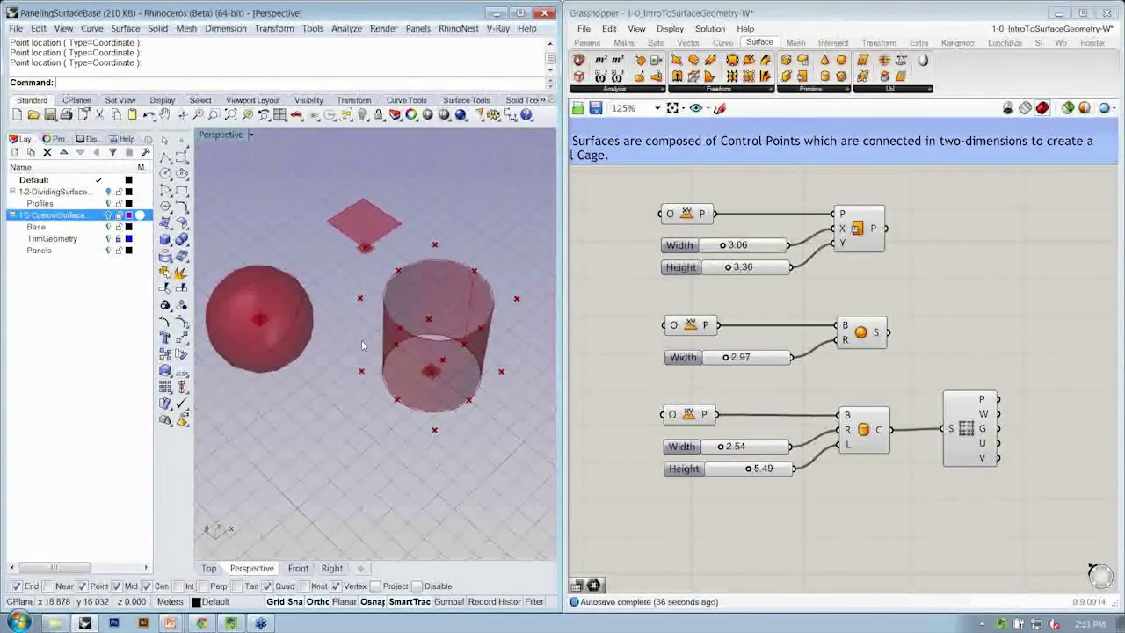
pyautogui.moveTo(873, 351); pyautogui.dragTo(858, 351, button='right')
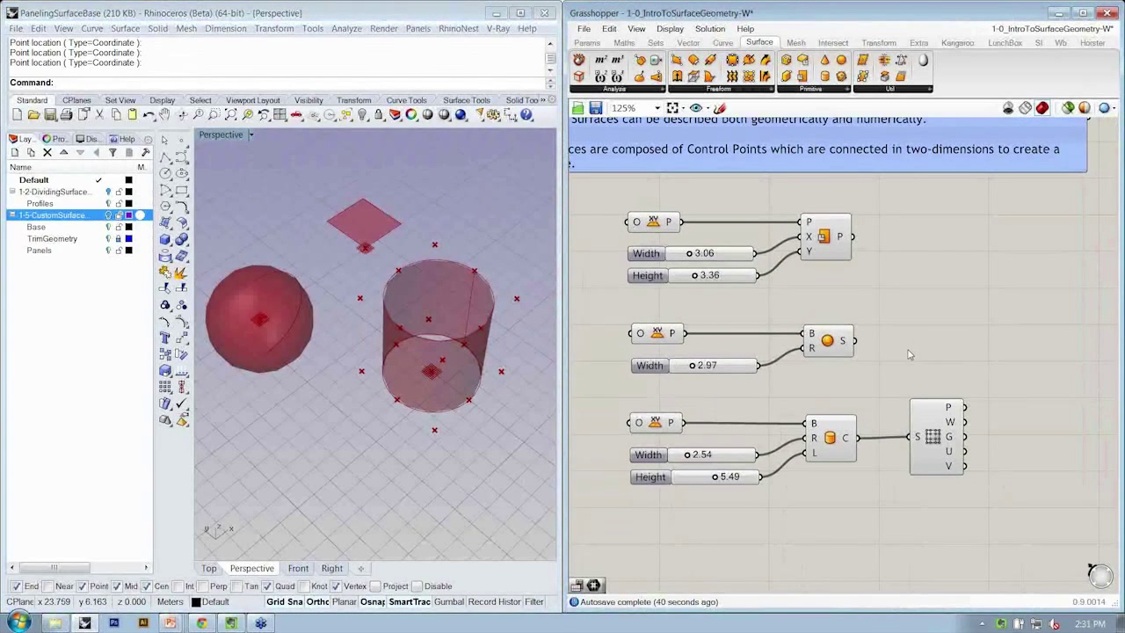
# Close the definition with Ctrl+W and bring up the presentation slides.
pyautogui.hotkey('ctrl', 'w')
pyautogui.hotkey('alt', 'Tab')
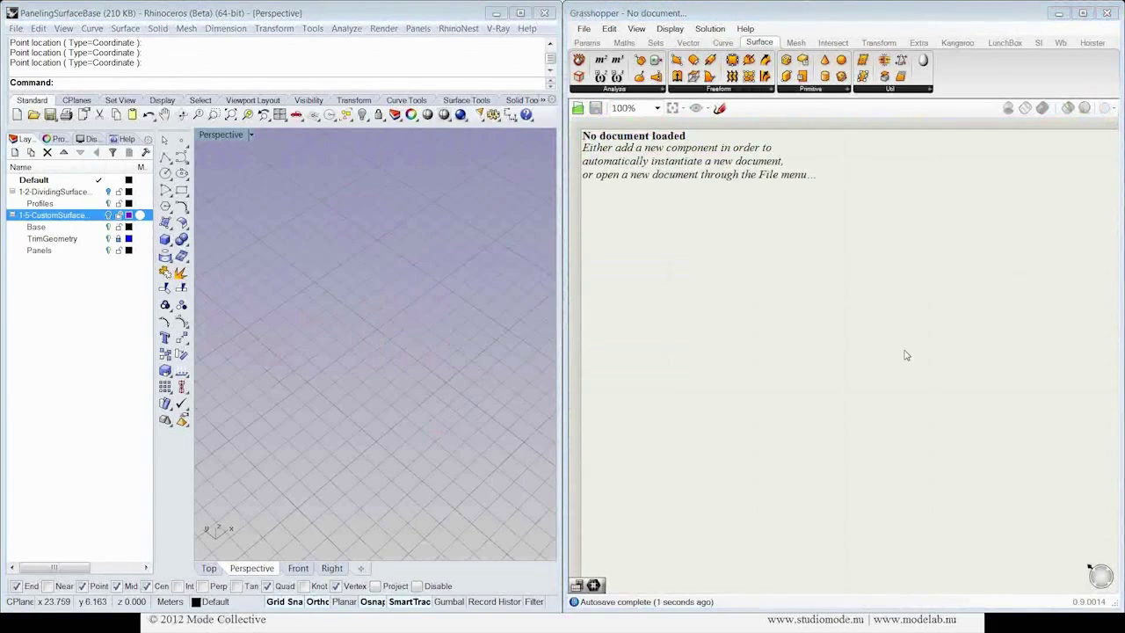
pyautogui.click(1058, 13)
pyautogui.click(496, 13)
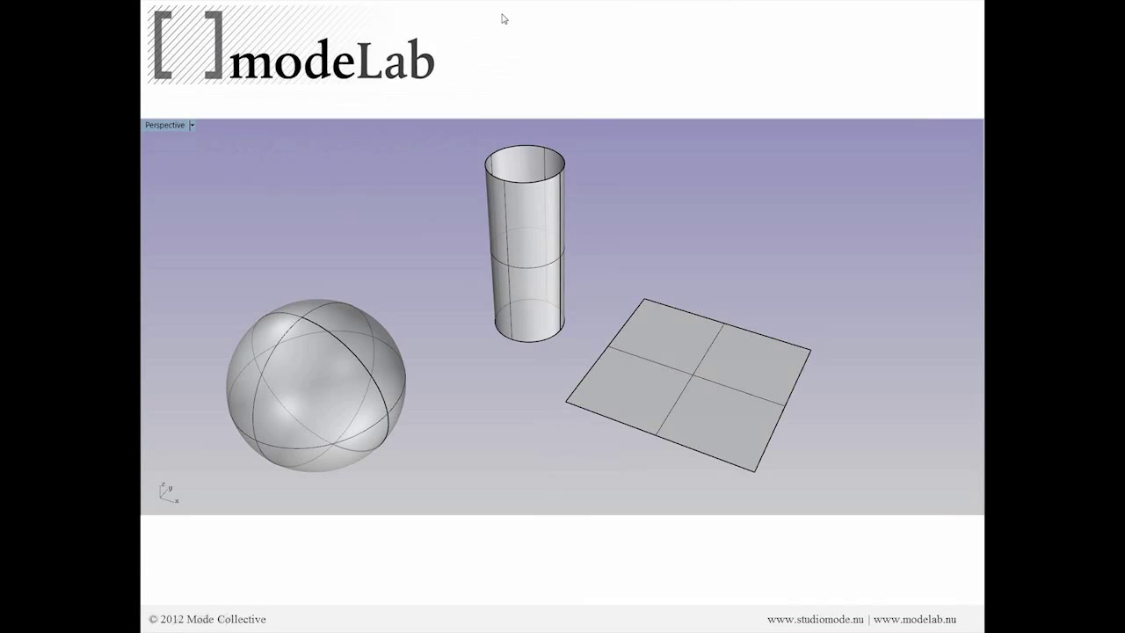
pyautogui.hotkey('alt', 'Tab')
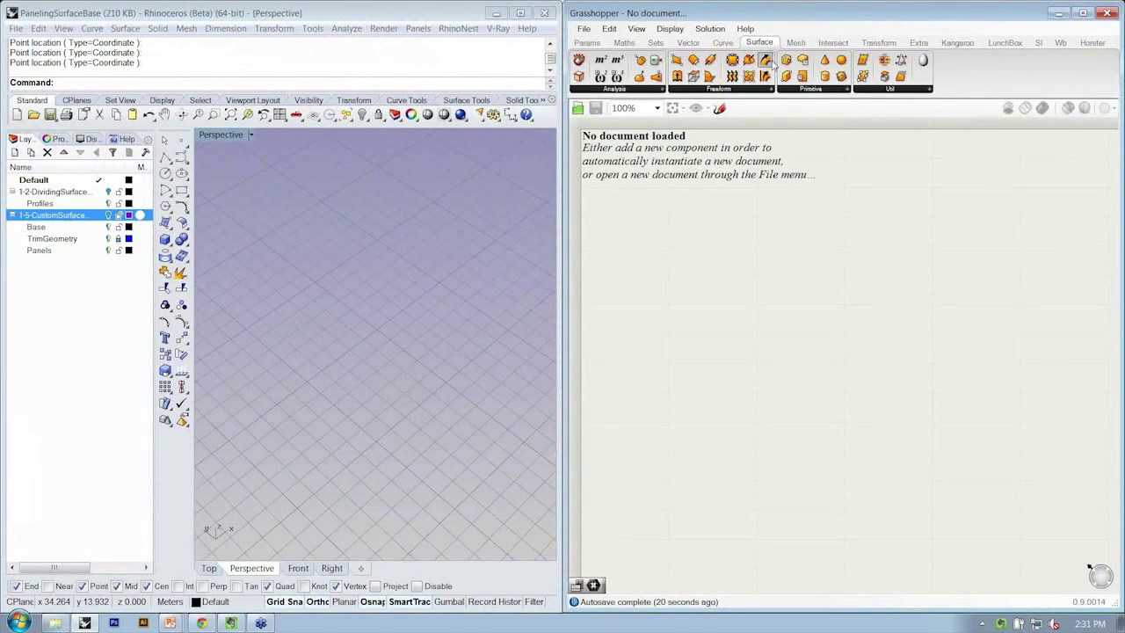
pyautogui.click(905, 91)
pyautogui.click(918, 43)
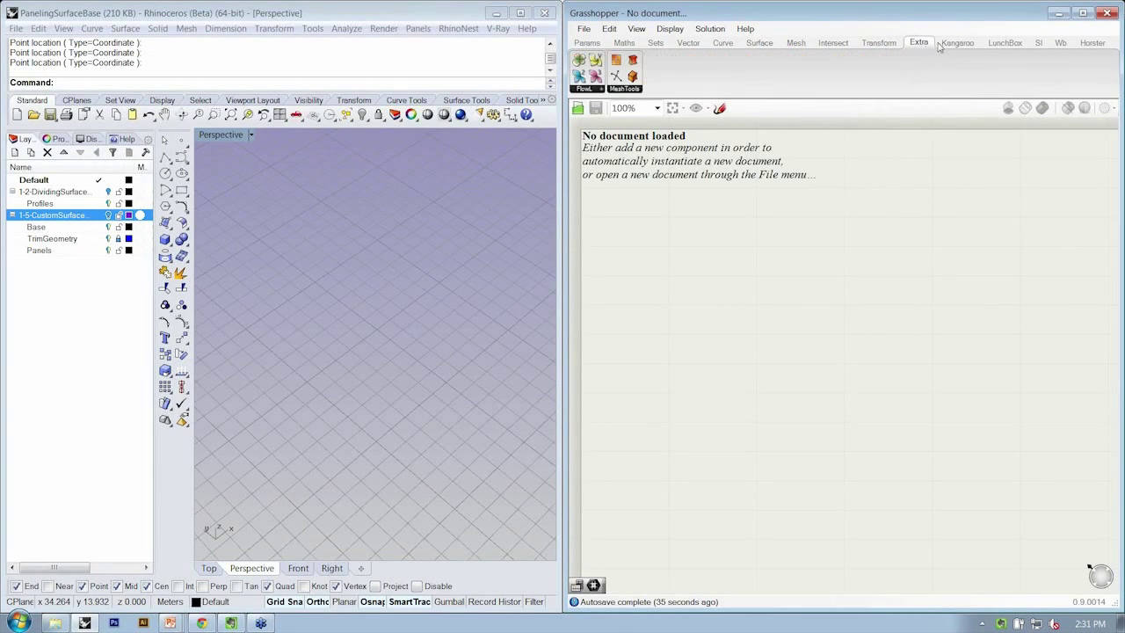
pyautogui.click(958, 43)
pyautogui.click(1002, 44)
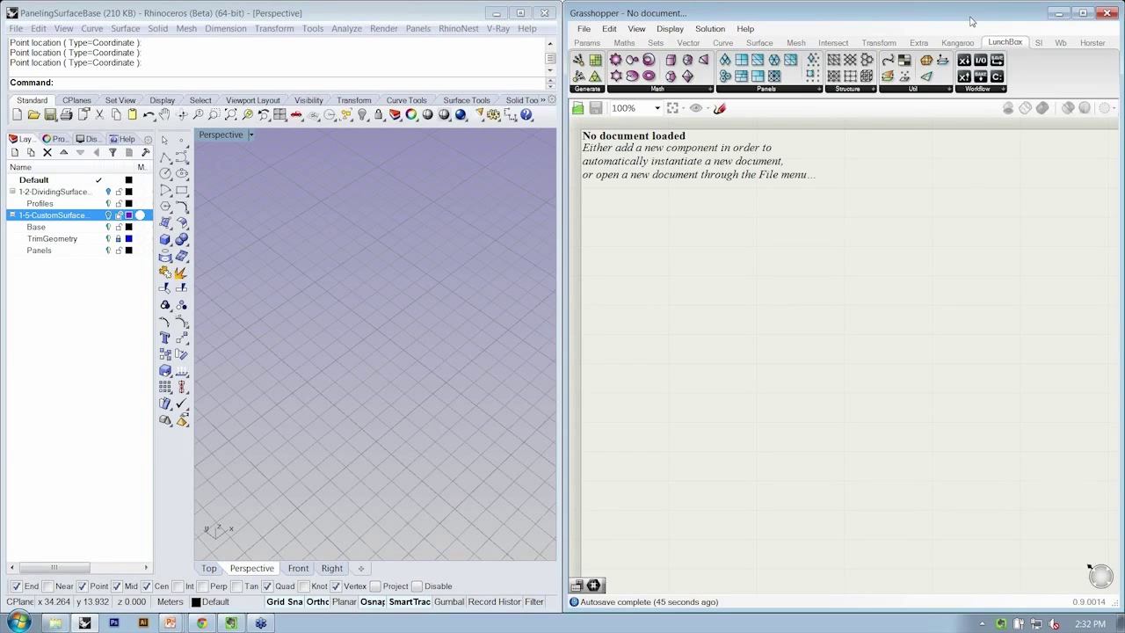
pyautogui.click(798, 44)
pyautogui.click(760, 43)
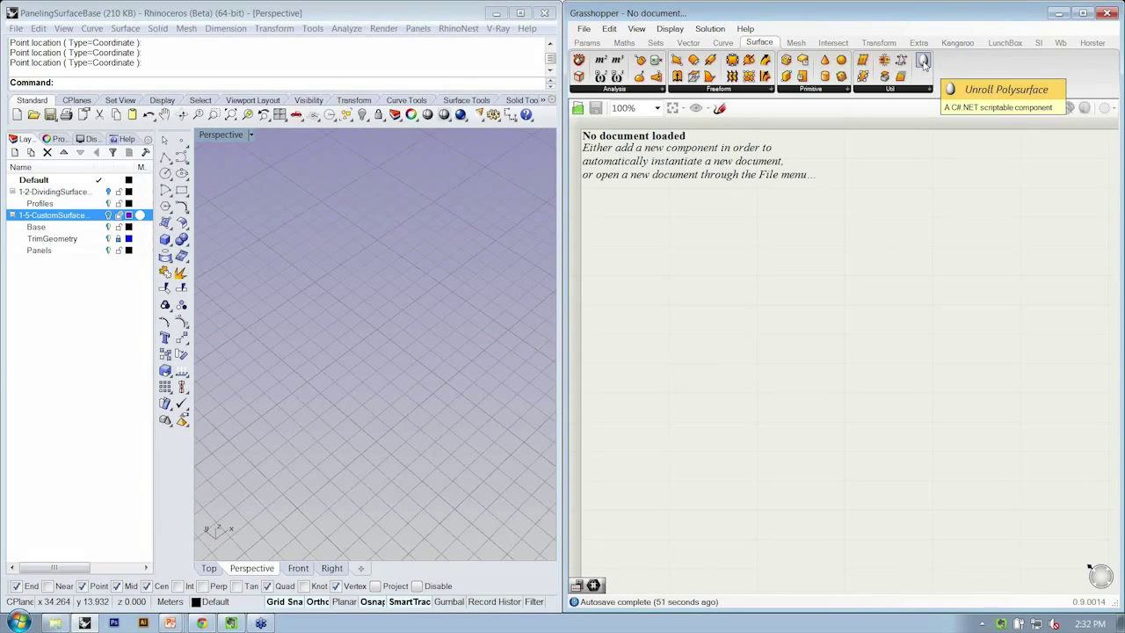
pyautogui.click(1093, 43)
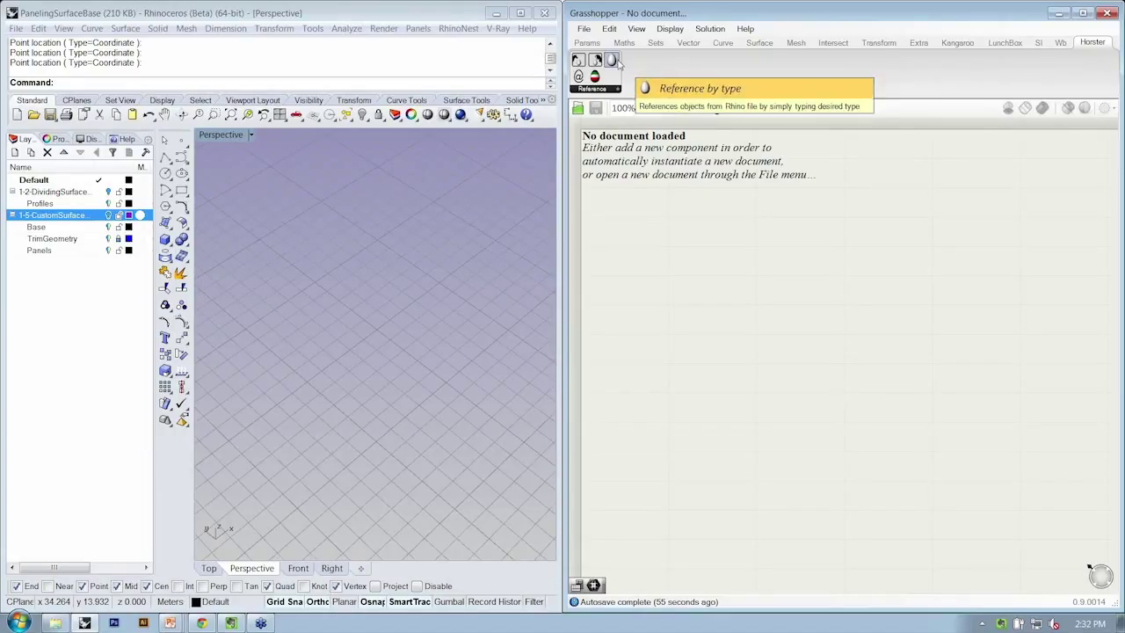
pyautogui.click(760, 44)
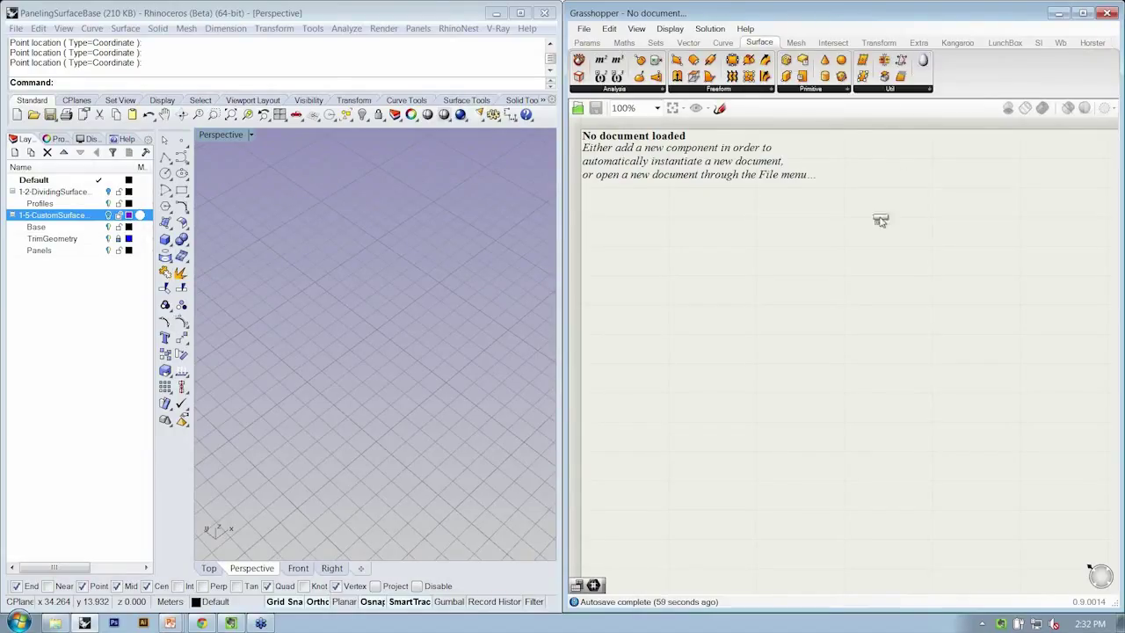
# Place a script component on the new canvas, then select and delete it.
pyautogui.moveTo(881, 221); pyautogui.dragTo(881, 223)
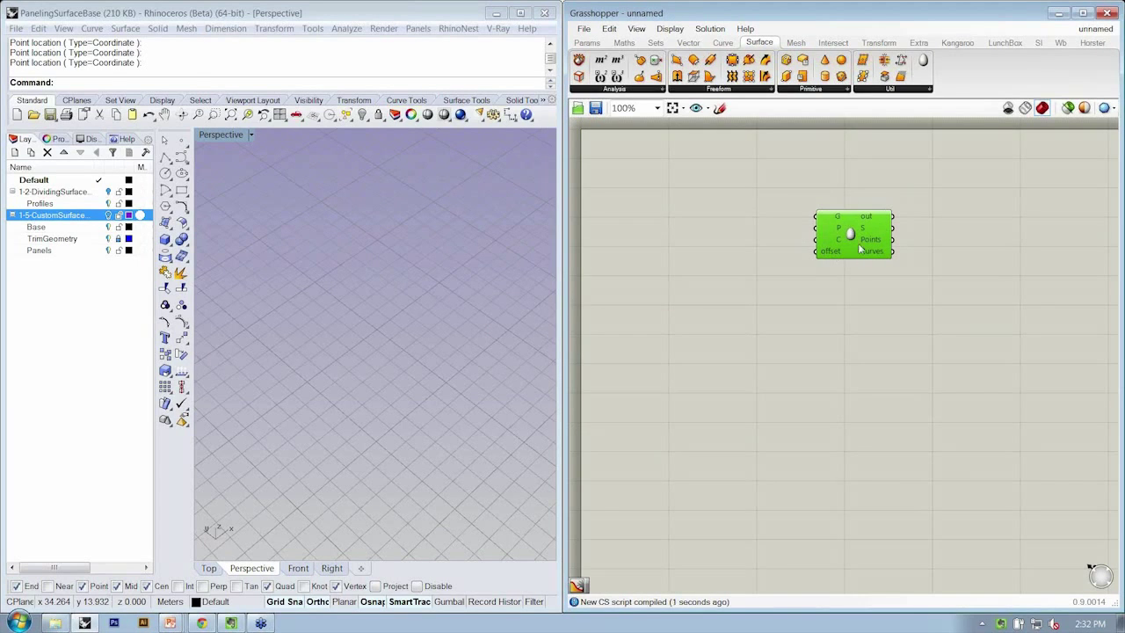
pyautogui.click(886, 195)
pyautogui.moveTo(920, 192); pyautogui.dragTo(799, 274)
pyautogui.press('Delete')
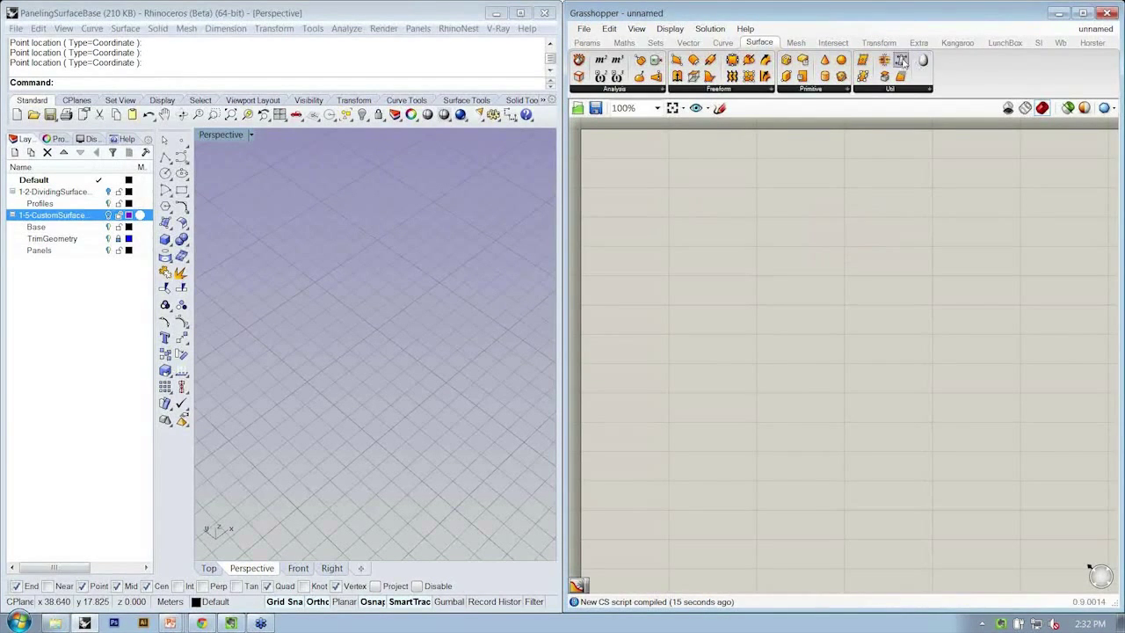